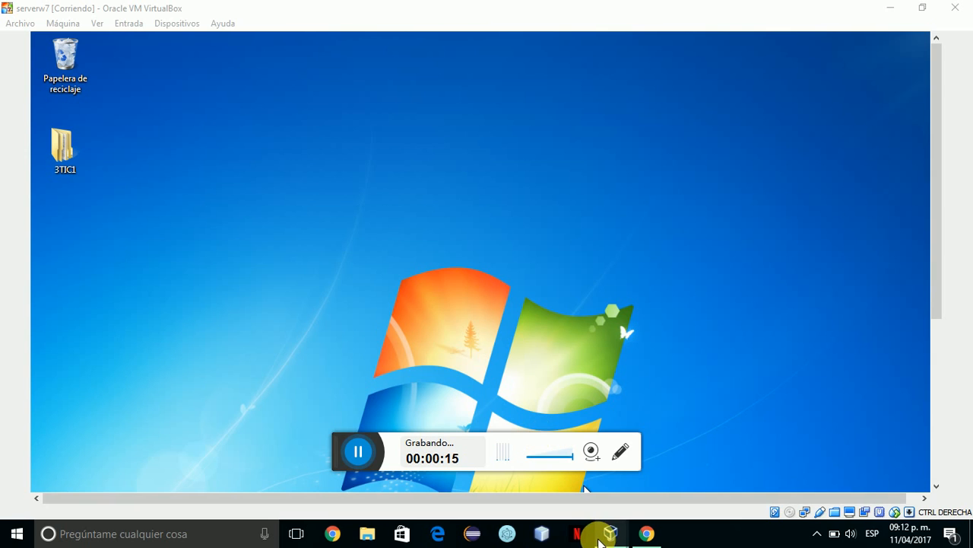
Bring the serverw7 VM window forward from its taskbar preview, then show the host desktop.
mouse_move(599, 540)
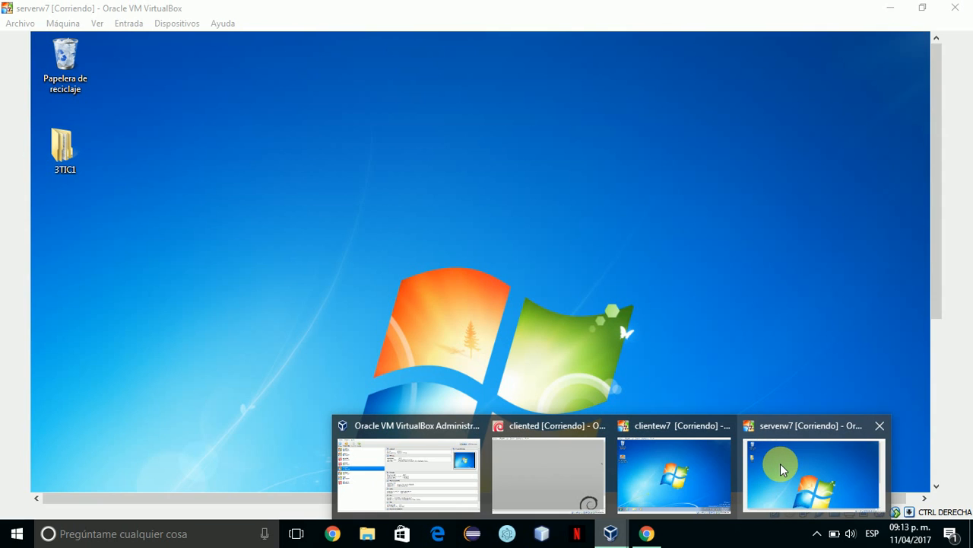
click(780, 463)
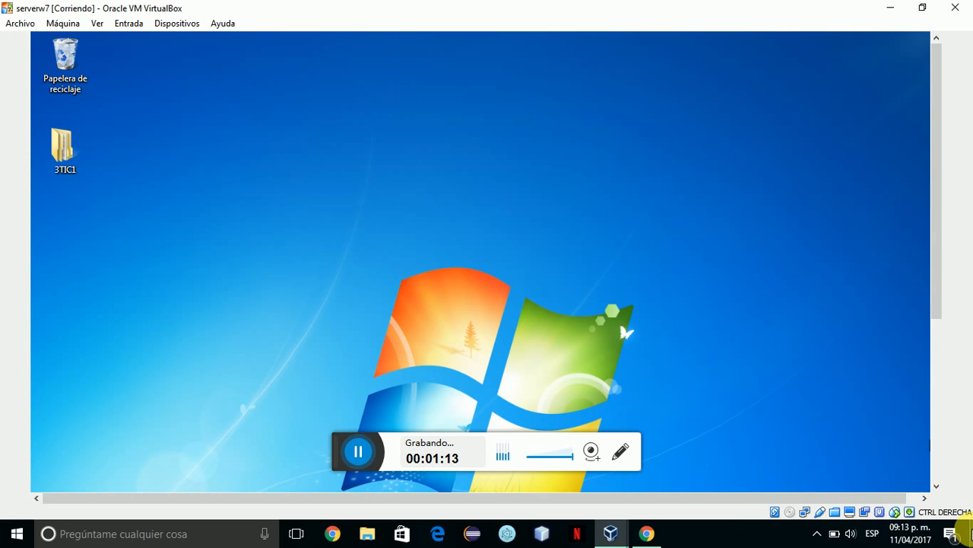
click(971, 531)
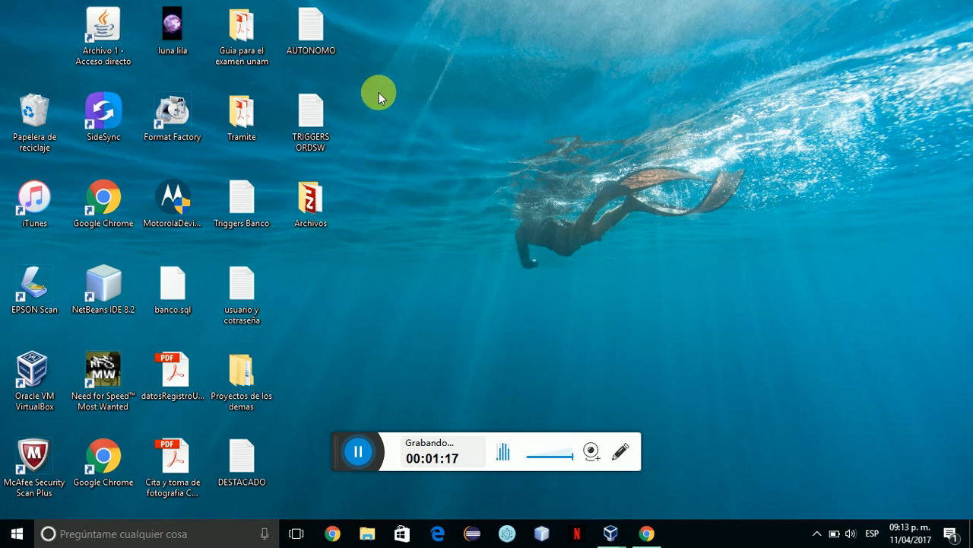
click(318, 215)
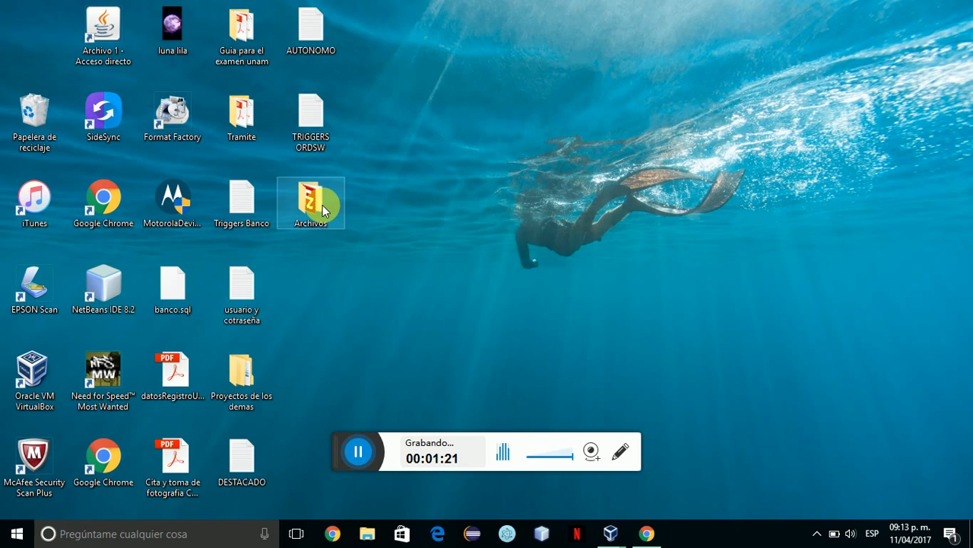
double_click(291, 199)
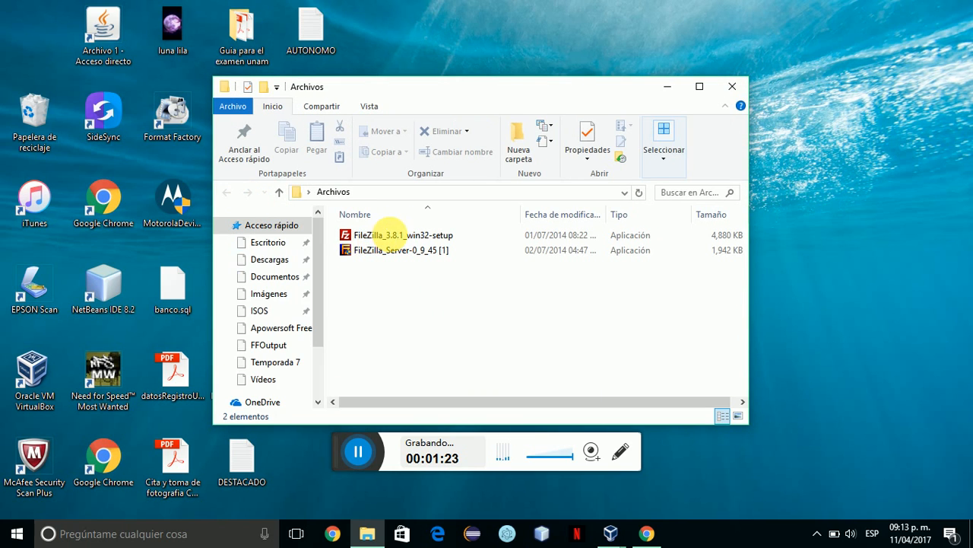
click(371, 237)
click(373, 252)
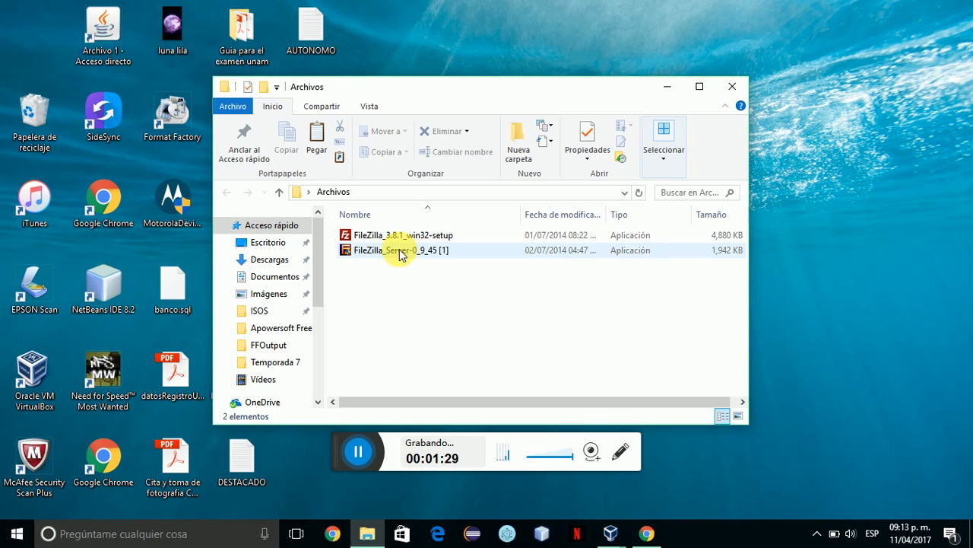
click(375, 284)
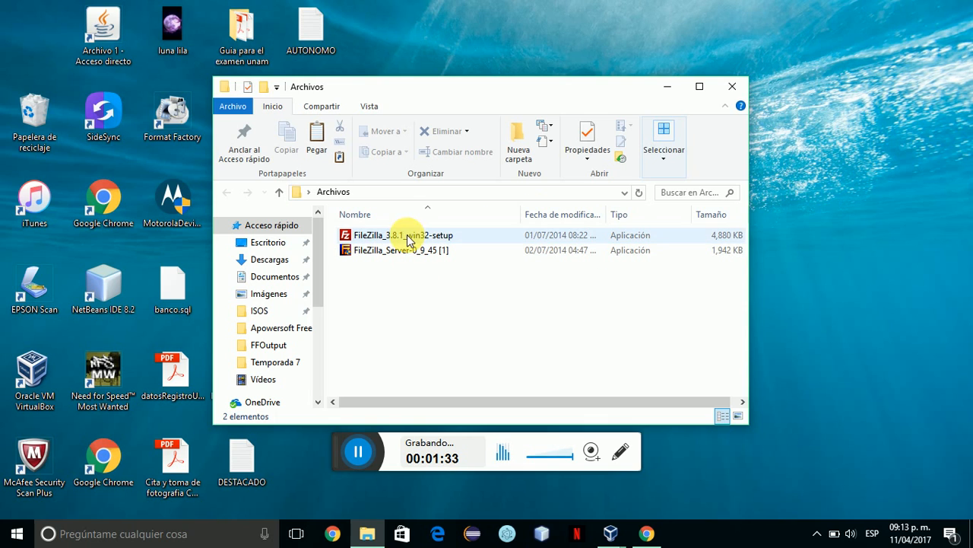
click(671, 88)
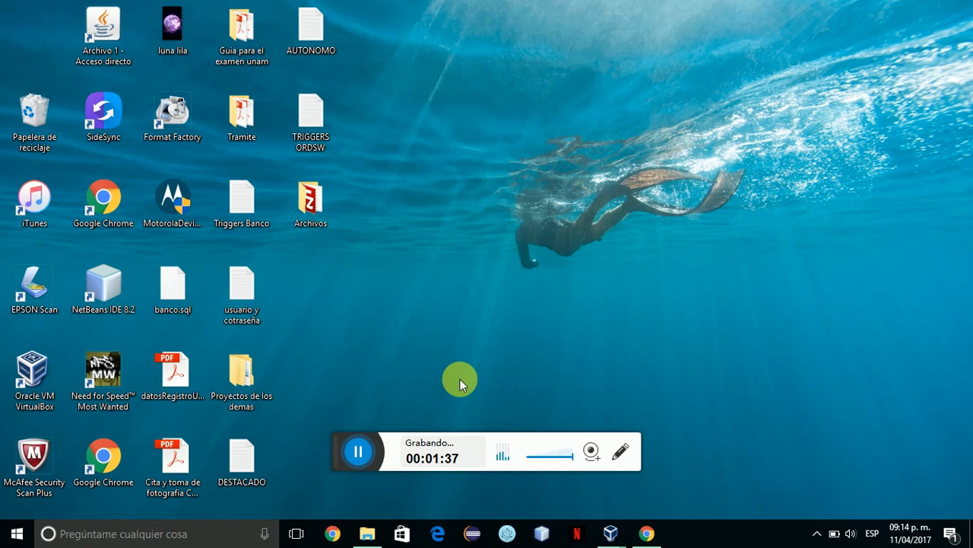
mouse_move(611, 533)
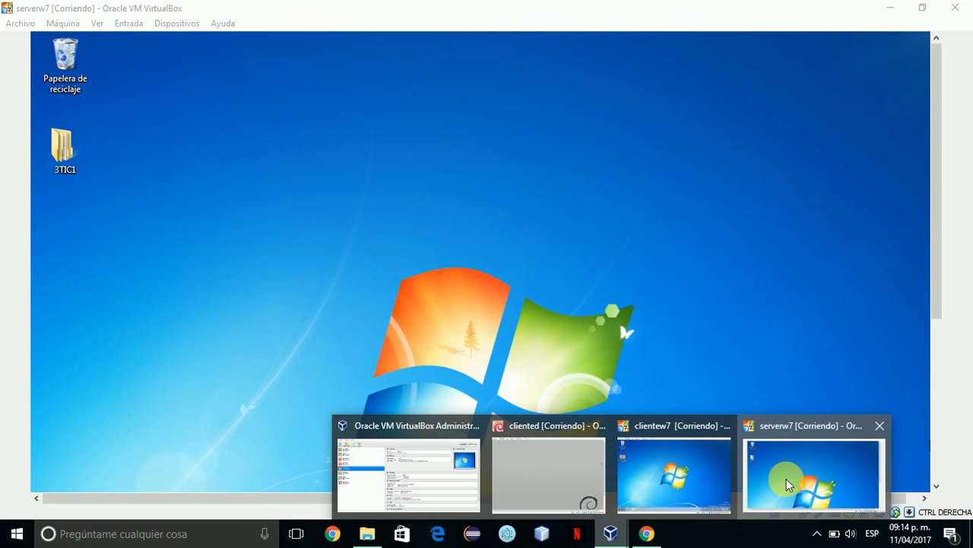
Insert the Guest Additions CD image into serverw7 from the Dispositivos menu.
click(806, 479)
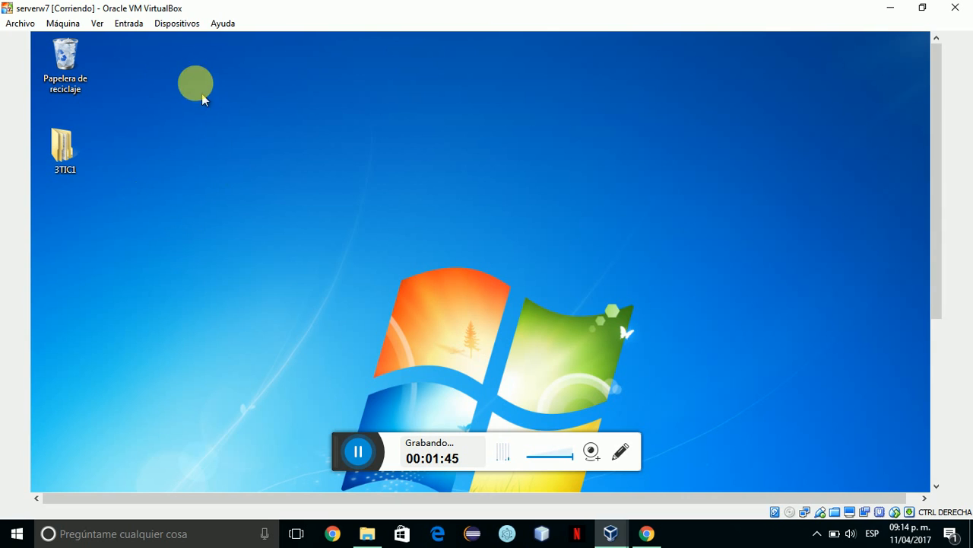
click(162, 24)
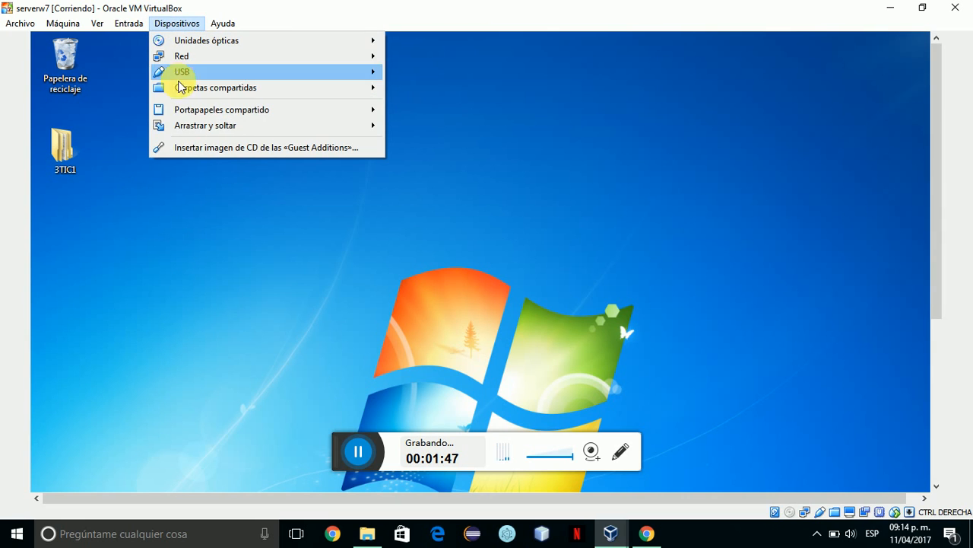
click(202, 148)
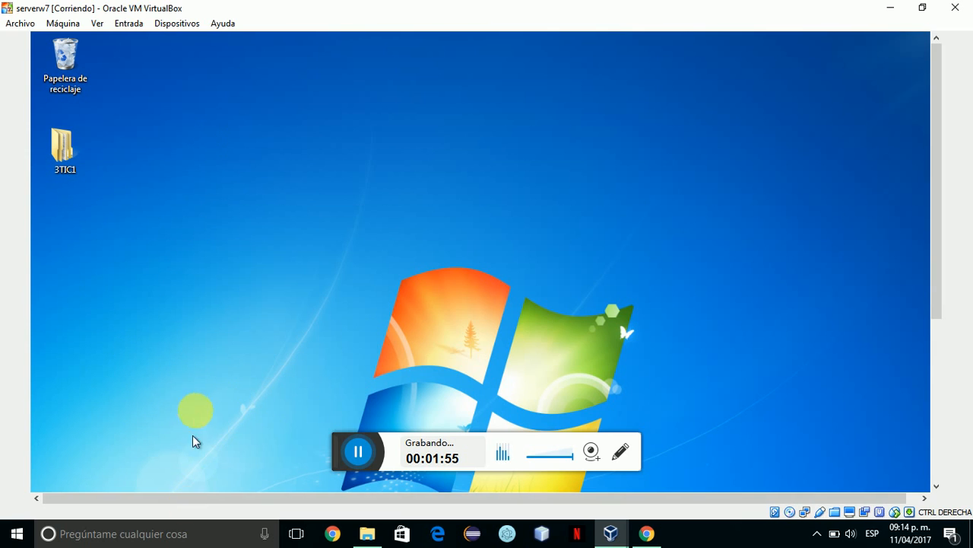
Restore and re-maximize the serverw7 window, then select the 3TIC1 folder on the guest desktop.
click(921, 12)
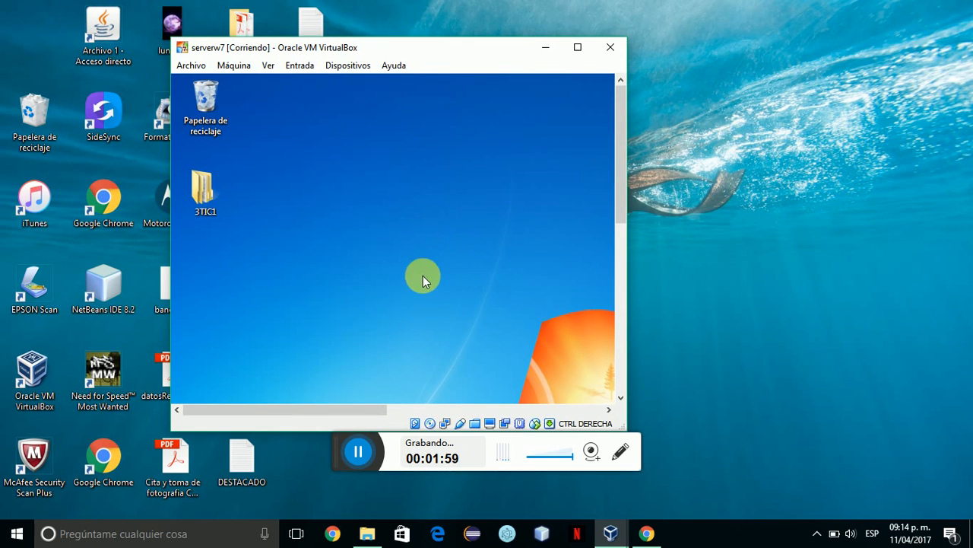
click(580, 48)
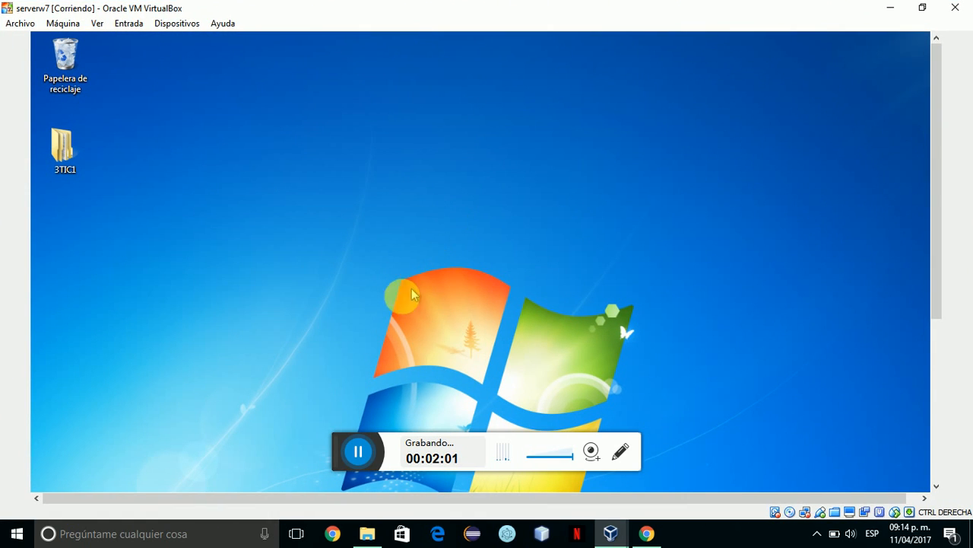
click(65, 161)
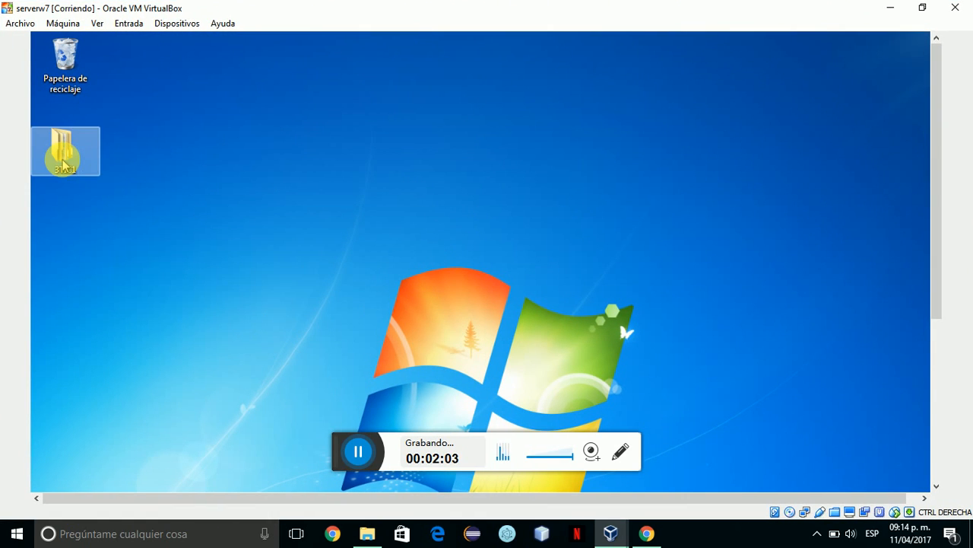
Open 3TIC1, go to Equipo, and run VBoxWindowsAdditions.exe from the Guest Additions CD.
double_click(65, 162)
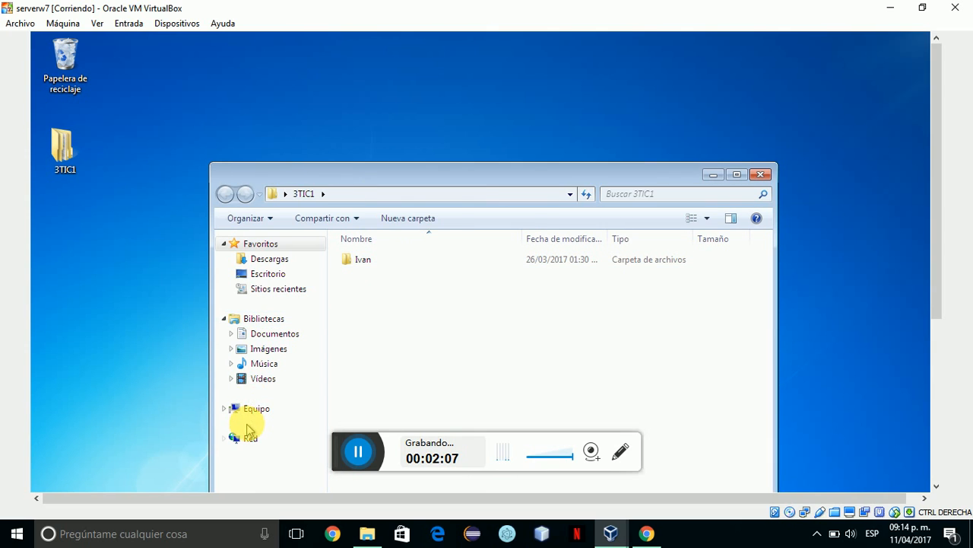
click(254, 412)
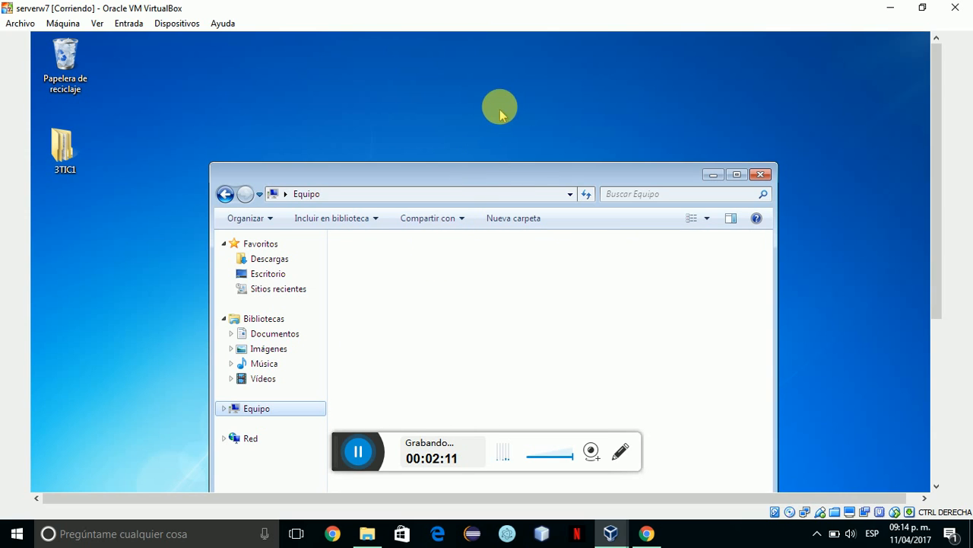
drag(470, 181, 431, 6)
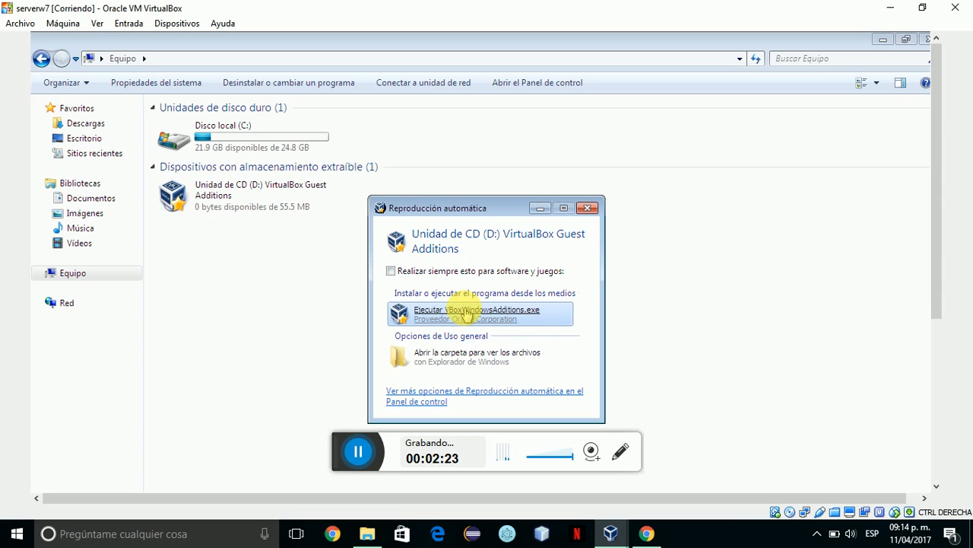
click(466, 314)
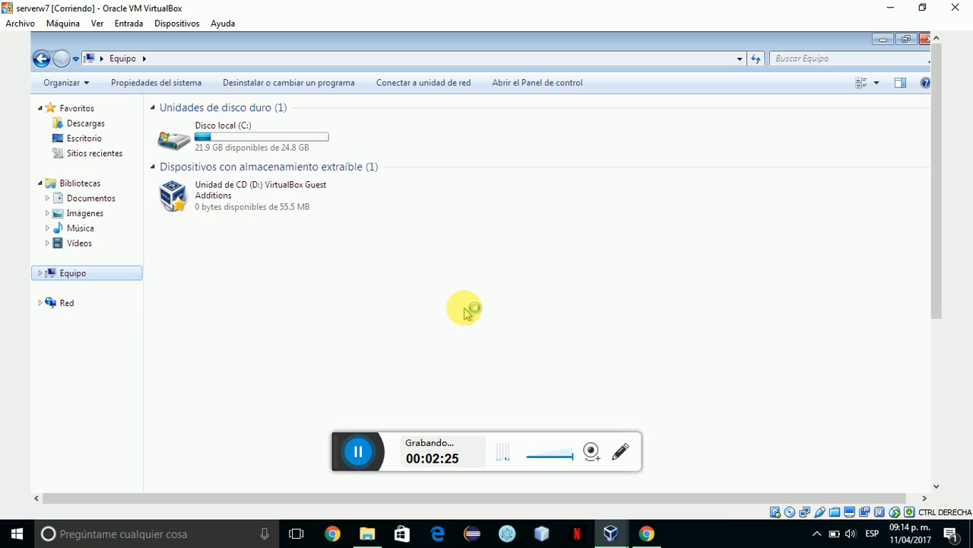
Approve the UAC prompt, then restore, move and minimize Equipo to reveal the 5.0.22 setup wizard.
click(404, 447)
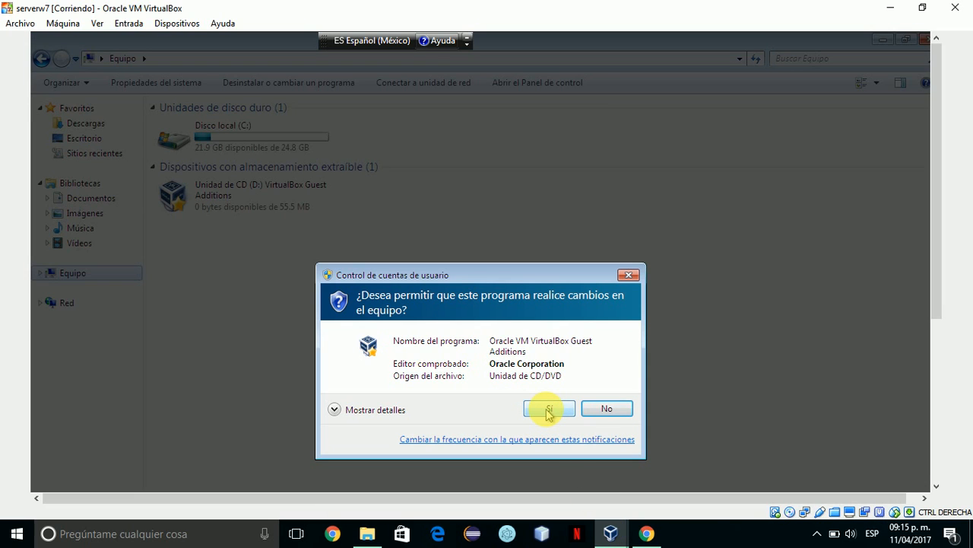
click(548, 410)
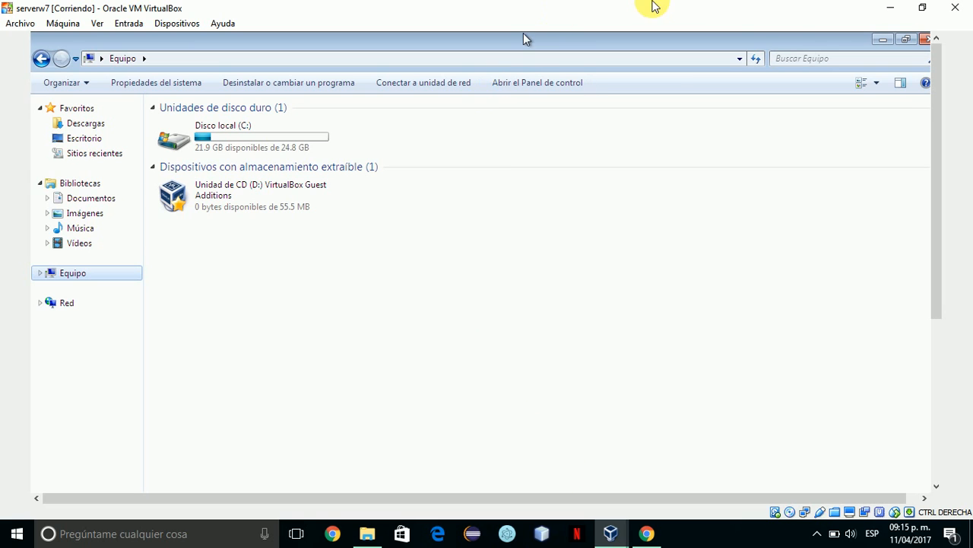
click(905, 38)
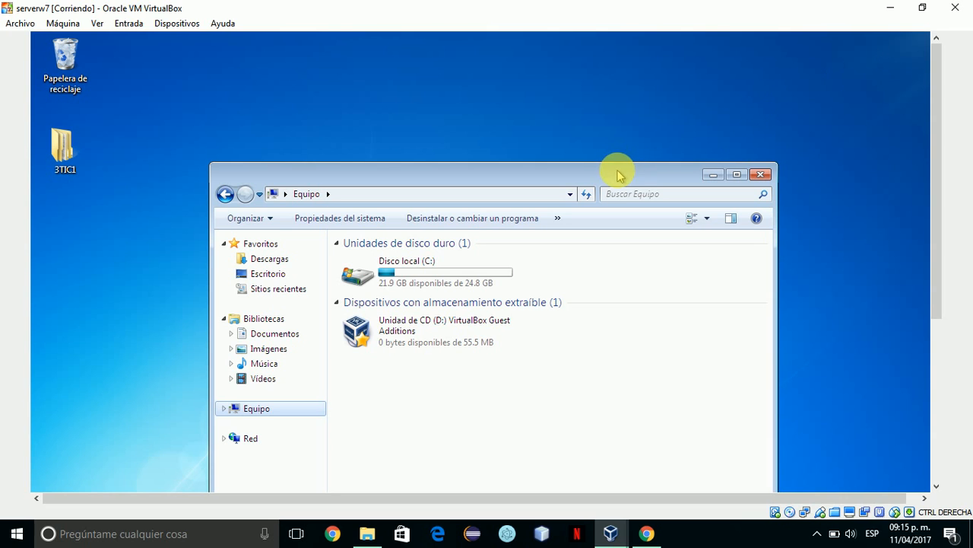
drag(592, 182, 717, 33)
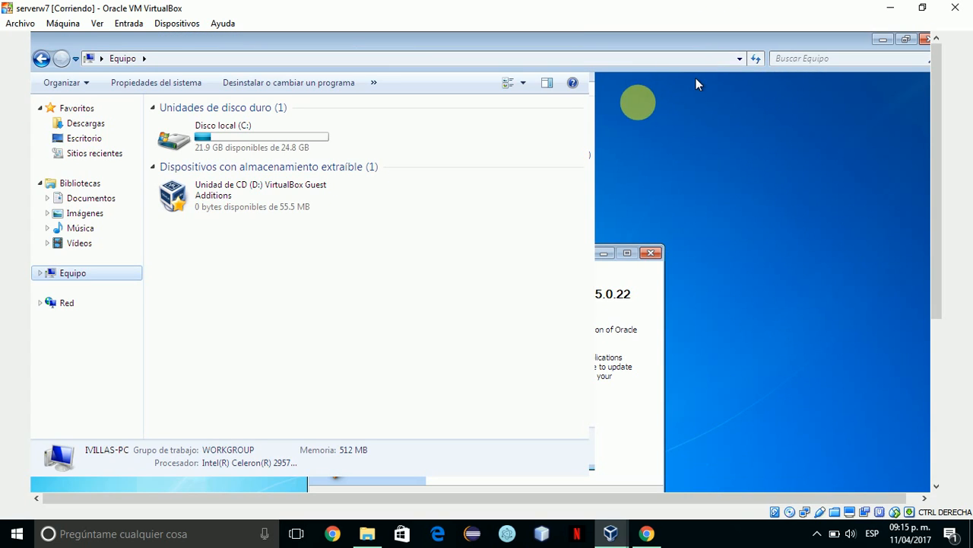
click(882, 40)
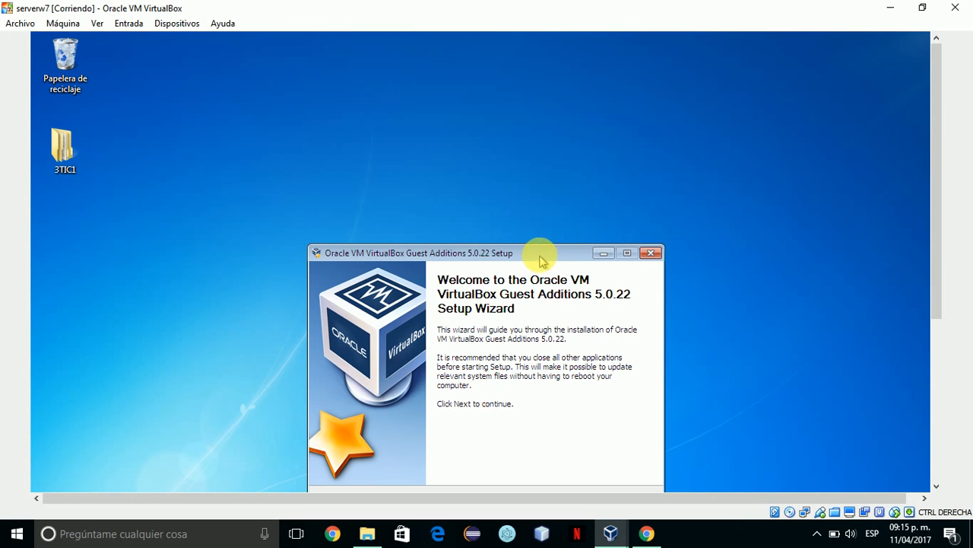
Install Guest Additions 5.0.22 with the default folder and components, then switch to Chrome.
drag(542, 259, 559, 136)
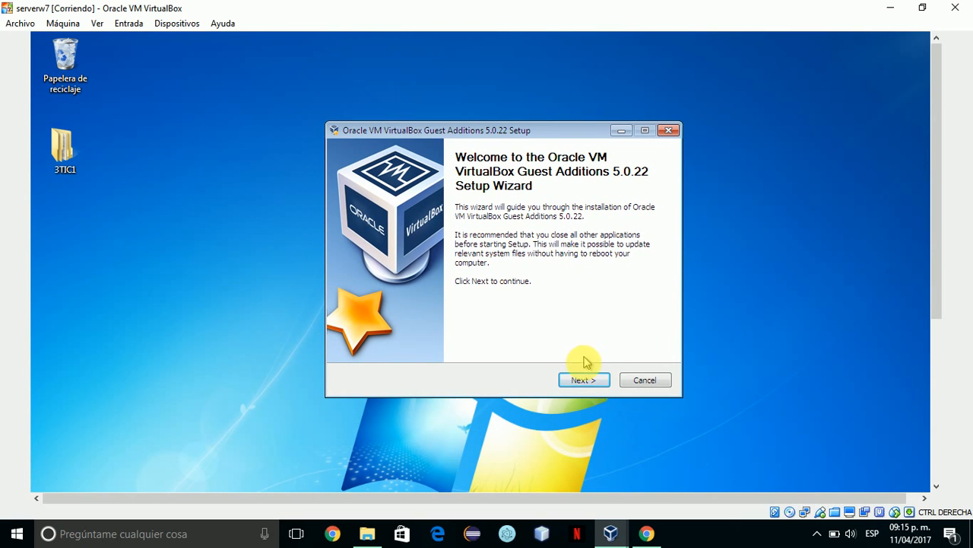
click(585, 381)
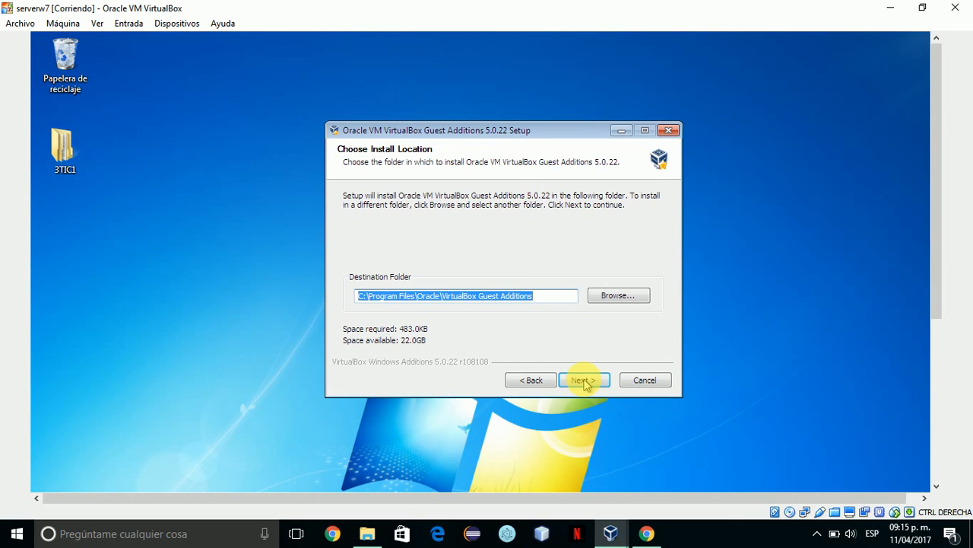
click(584, 381)
click(585, 380)
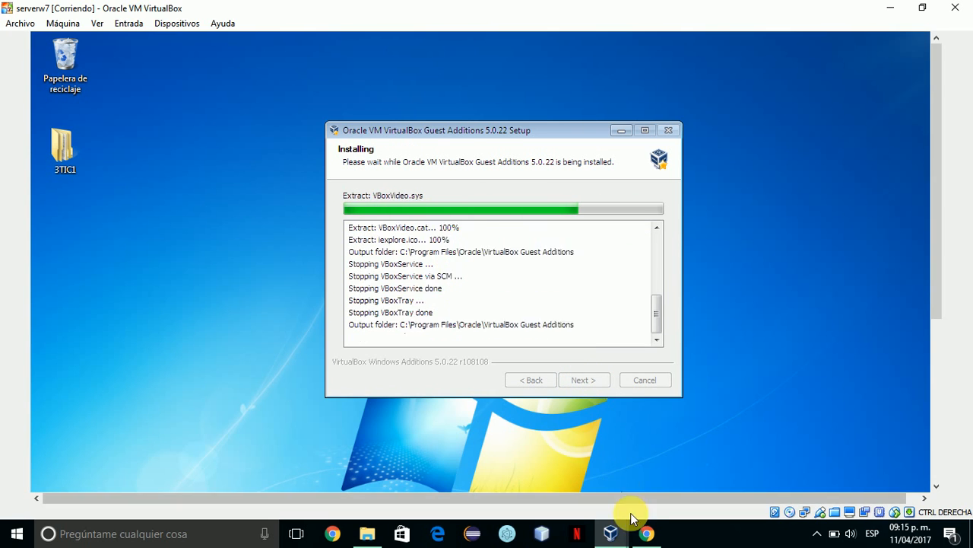
click(645, 533)
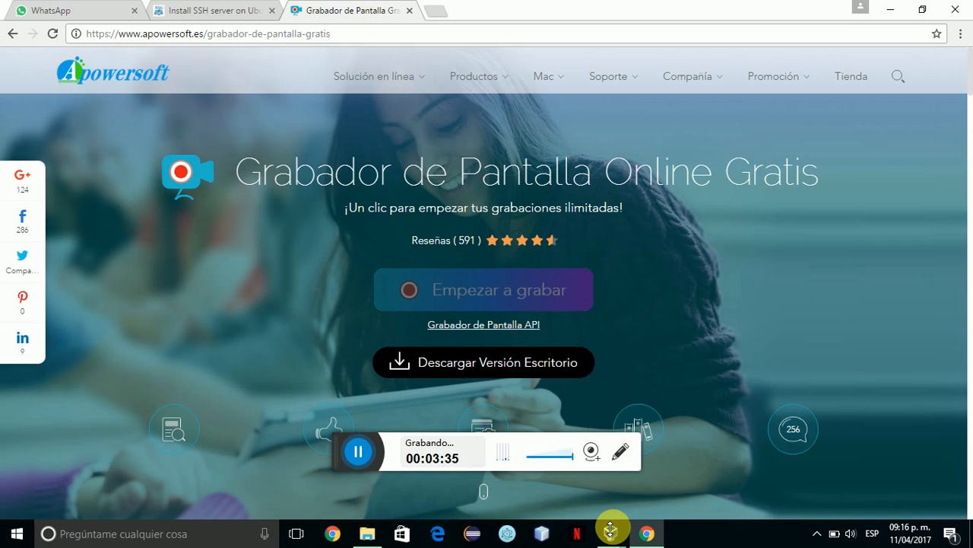
Return from Chrome to serverw7 via its VirtualBox taskbar preview.
mouse_move(611, 530)
click(776, 461)
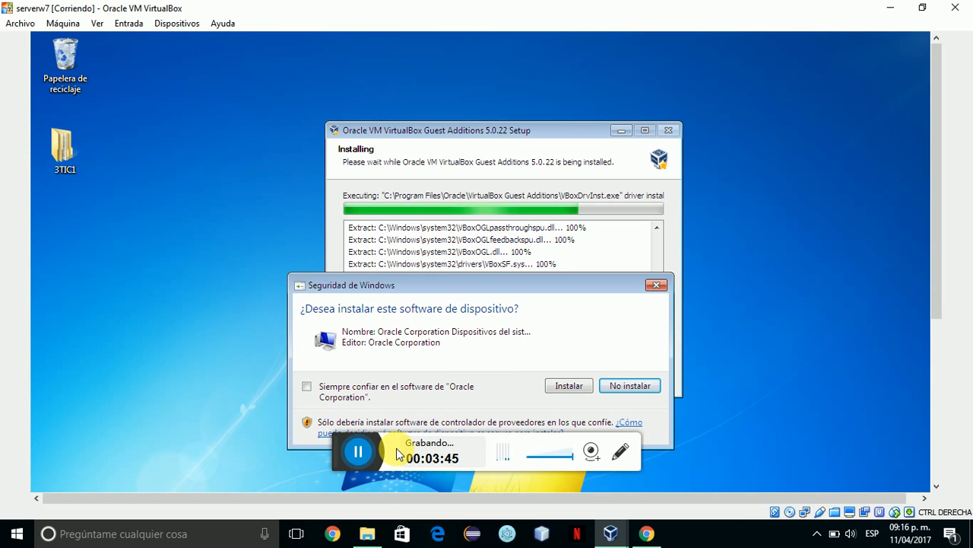
Approve the system devices and display adapter drivers, then finish setup and reboot the guest.
click(559, 386)
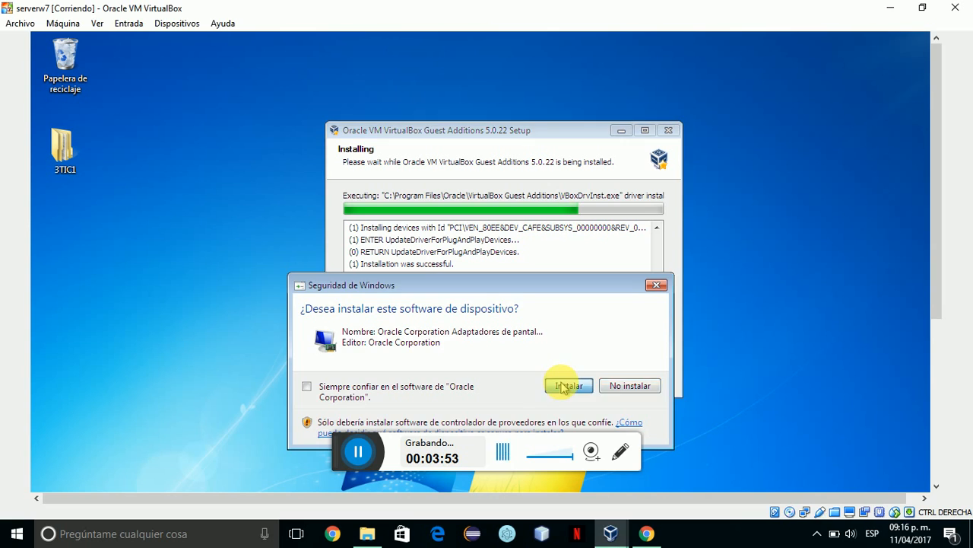
click(561, 386)
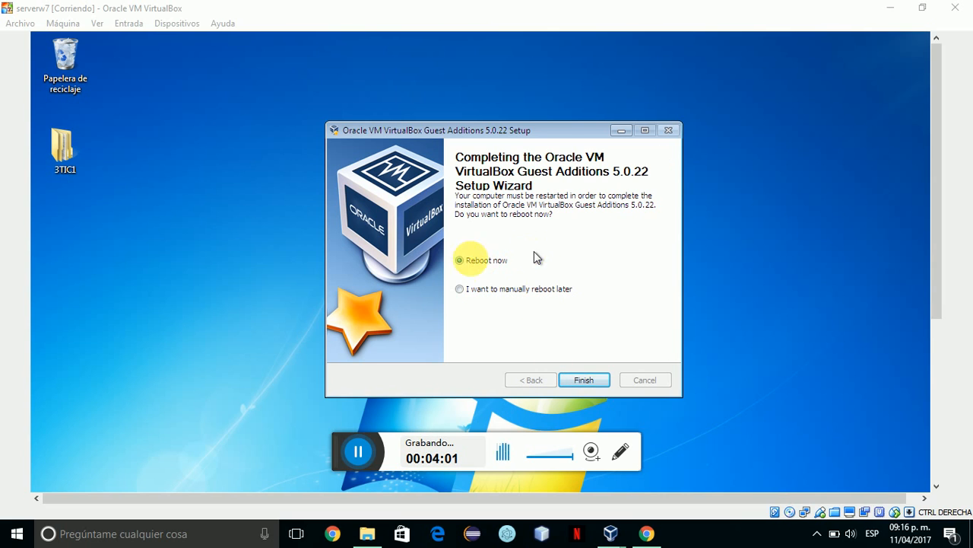
click(591, 380)
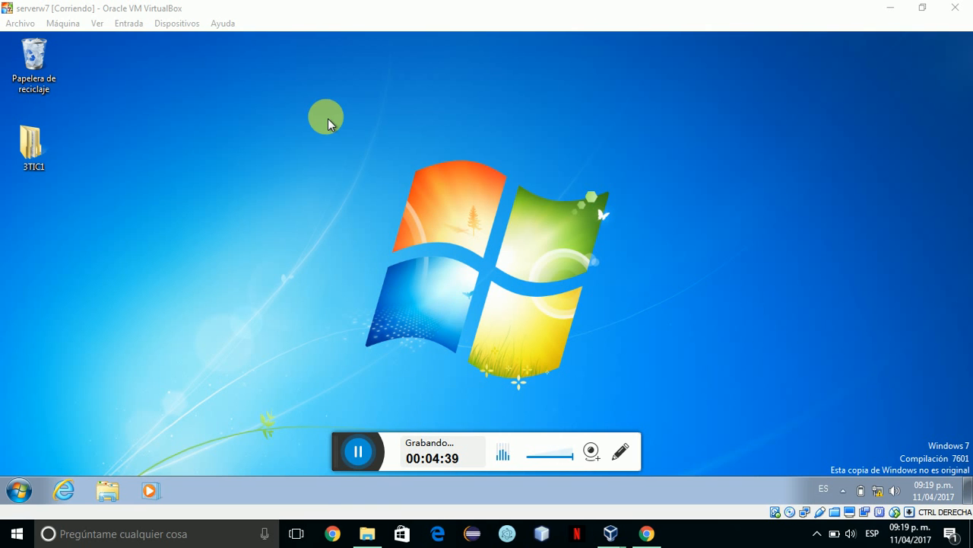
Shut down serverw7 with Máquina > Apagado ACPI and return to VirtualBox Administrador.
click(70, 23)
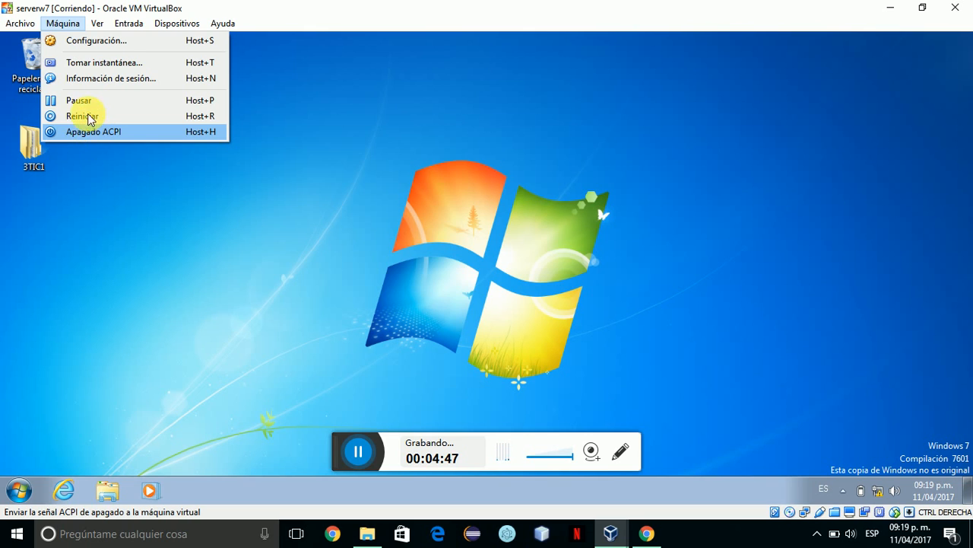
click(416, 331)
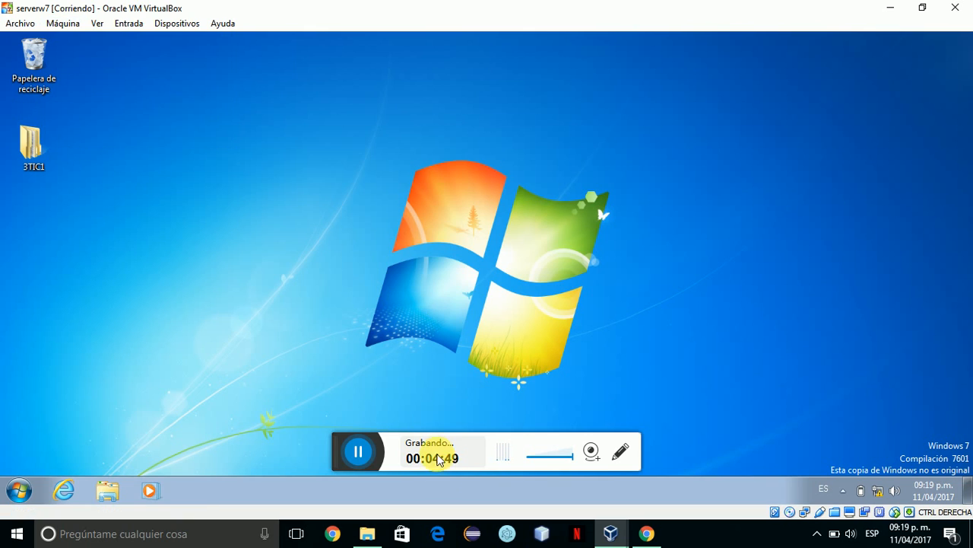
click(433, 457)
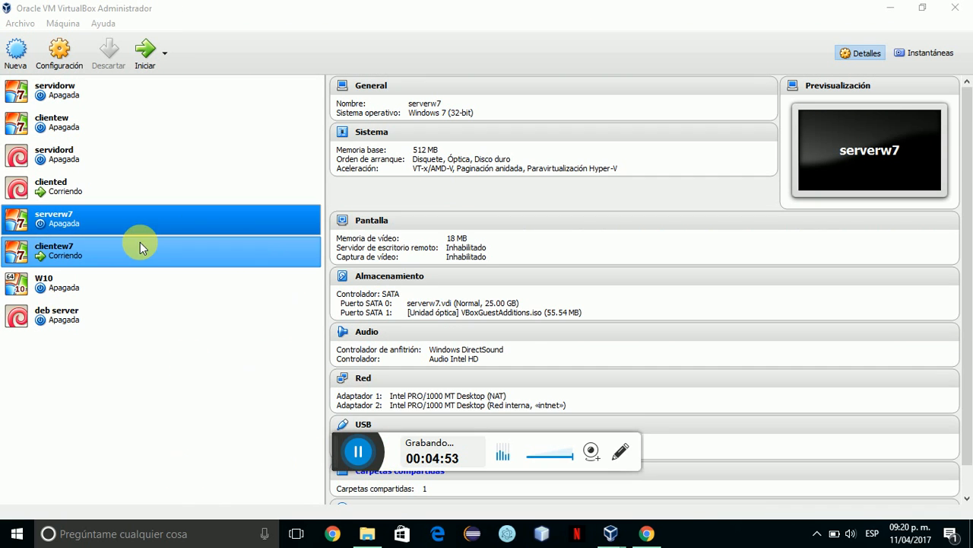
Open serverw7's Configuración from its context menu and go to Carpetas compartidas.
right_click(58, 225)
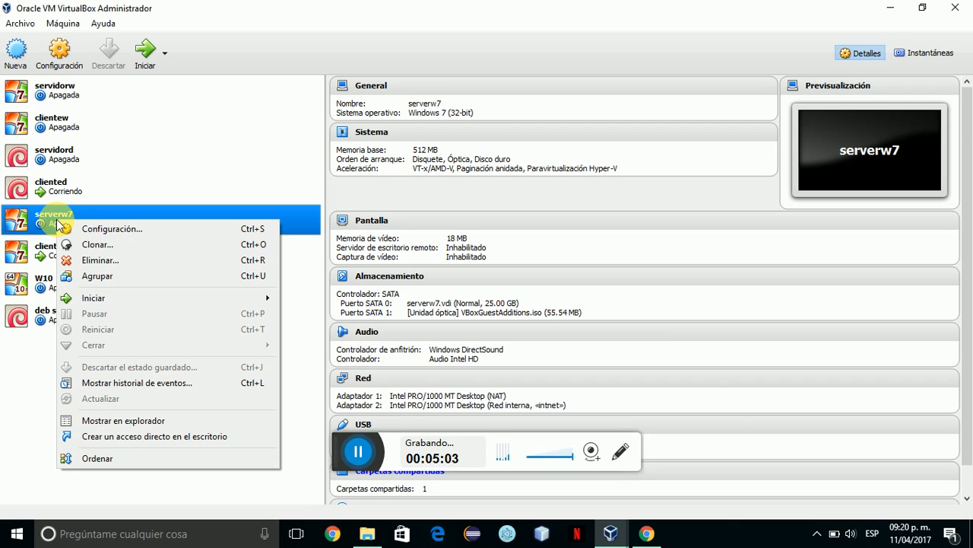
click(90, 228)
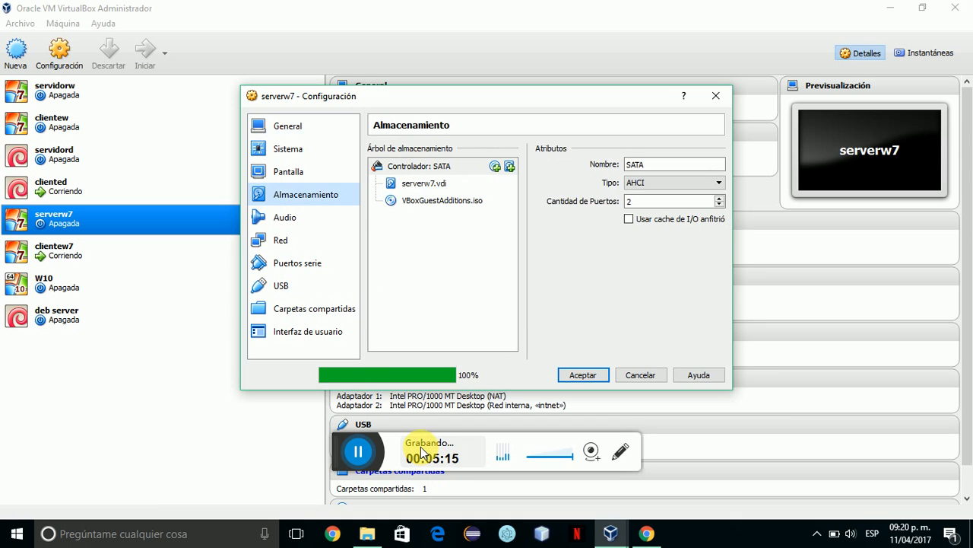
click(302, 311)
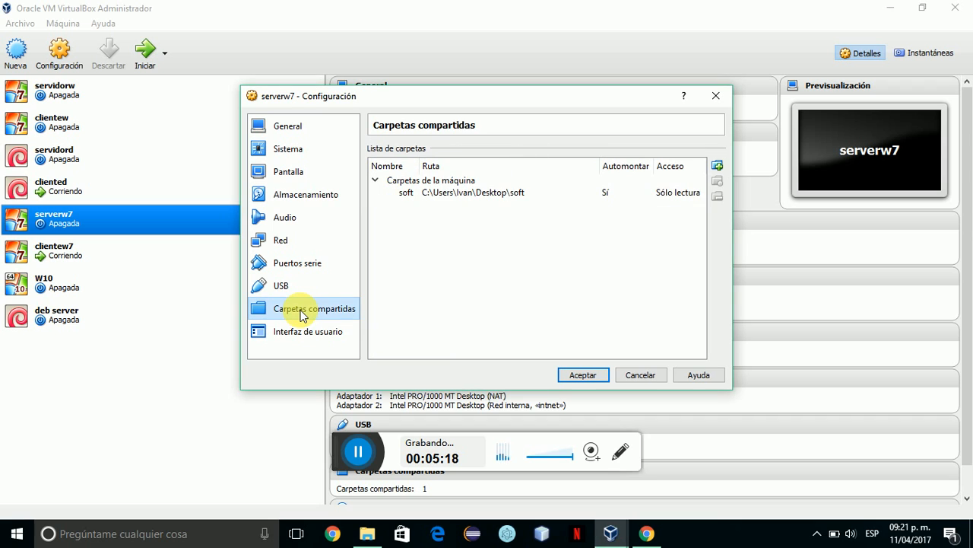
Remove the soft share and add a new shared folder, browsing to the Archivos folder.
click(612, 194)
click(717, 196)
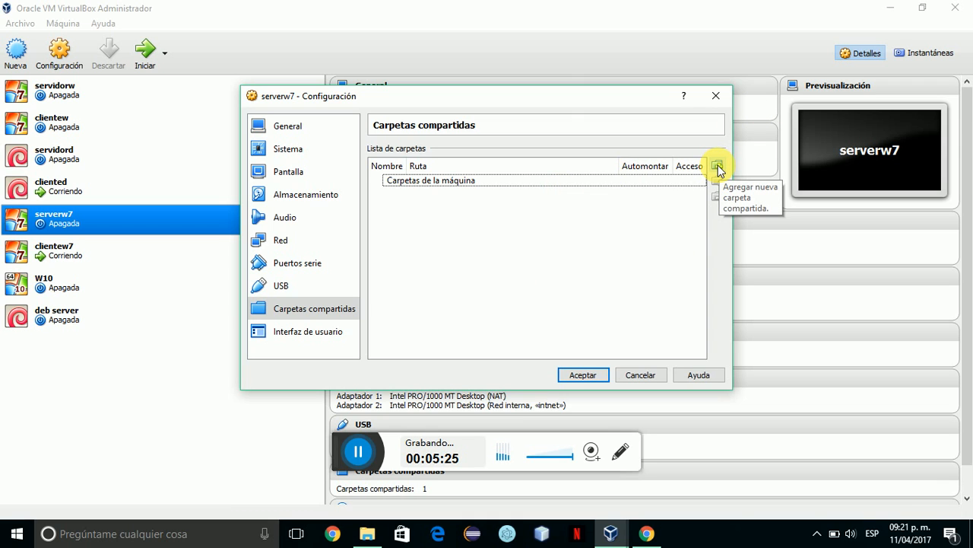
click(717, 166)
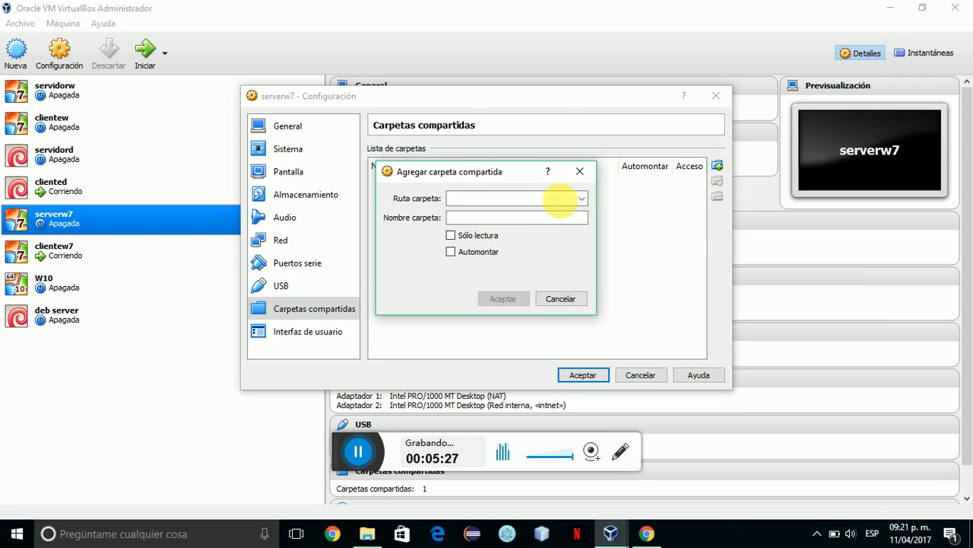
click(585, 199)
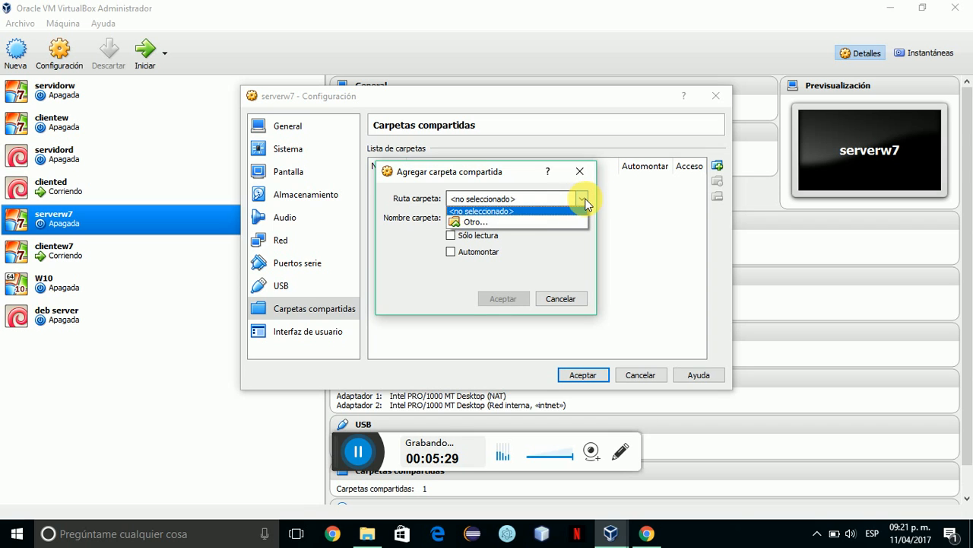
click(476, 221)
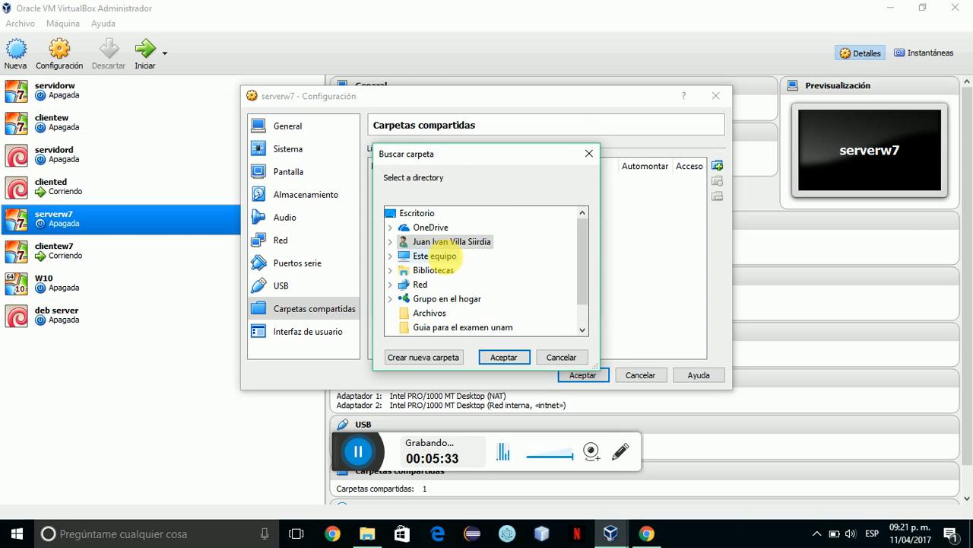
drag(581, 255, 578, 275)
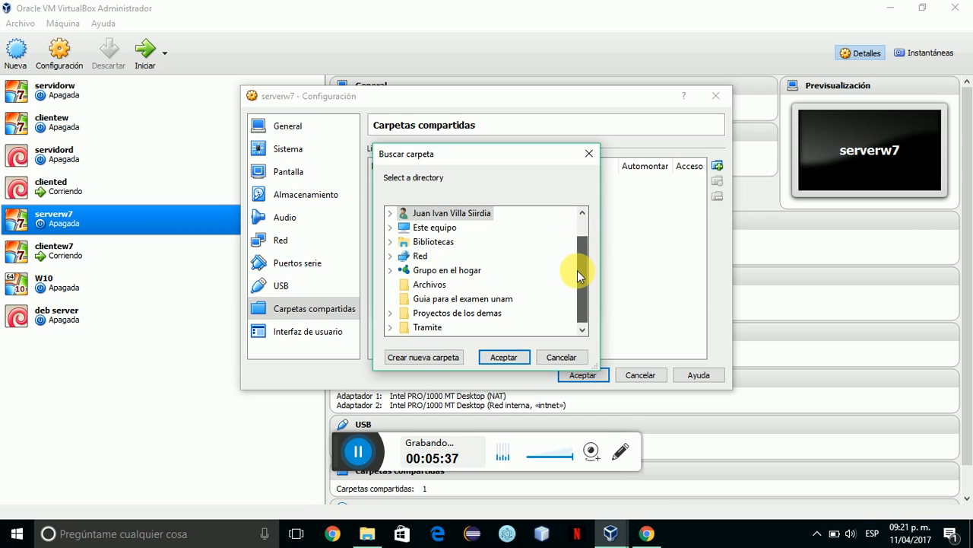
click(439, 286)
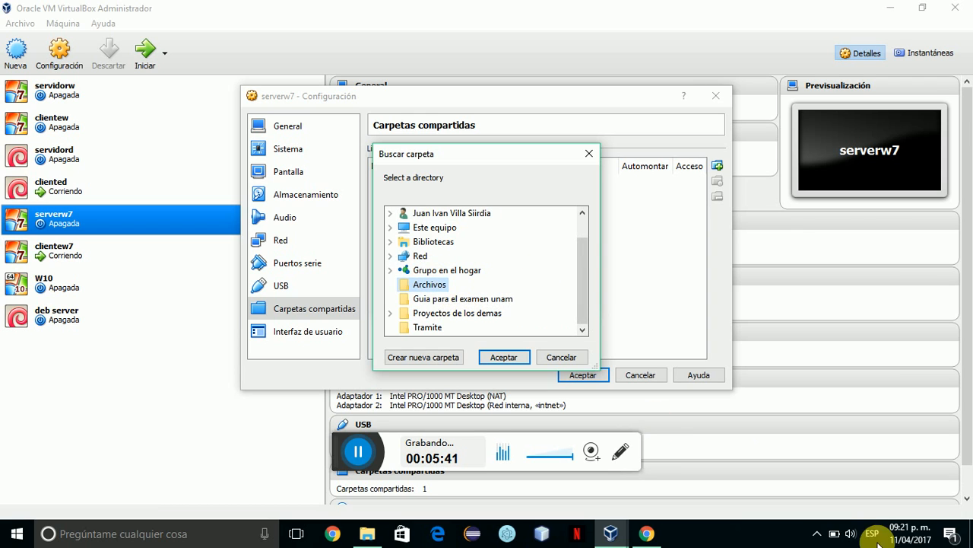
Confirm the desktop Archivos folder as the share path, set read-only and auto-mounted.
click(972, 527)
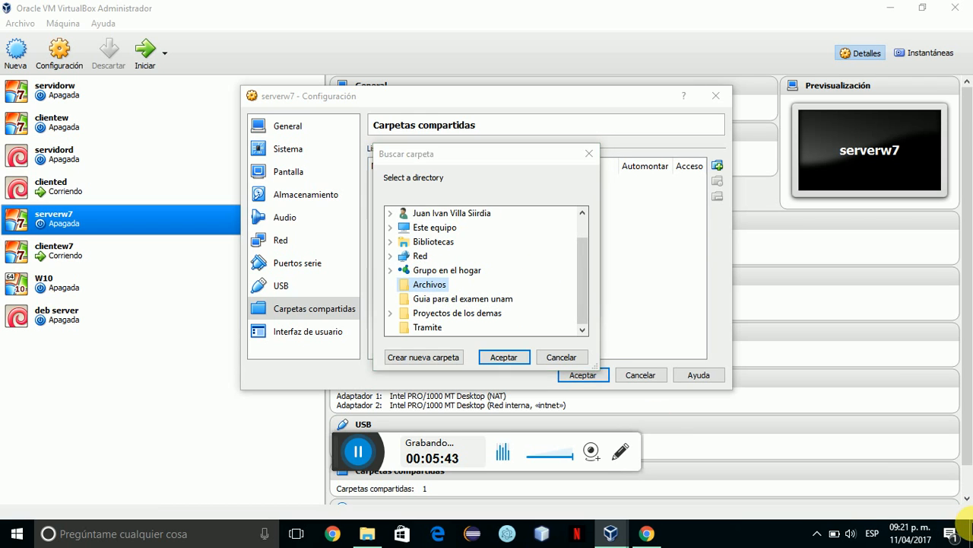
click(972, 527)
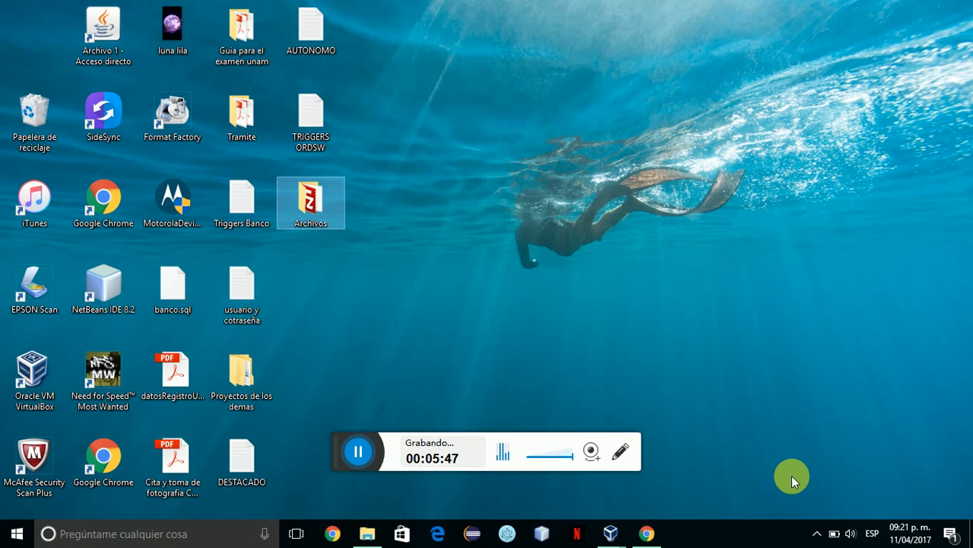
mouse_move(628, 531)
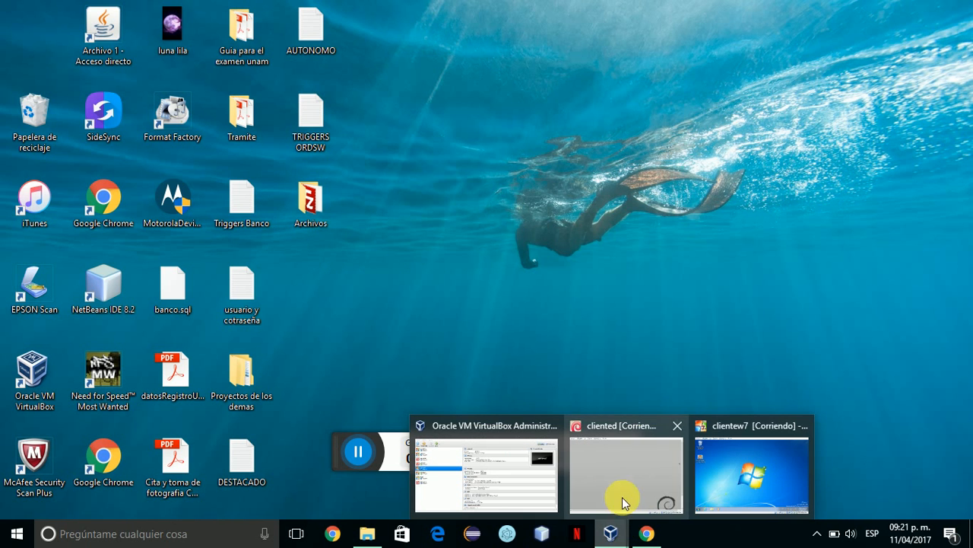
click(507, 459)
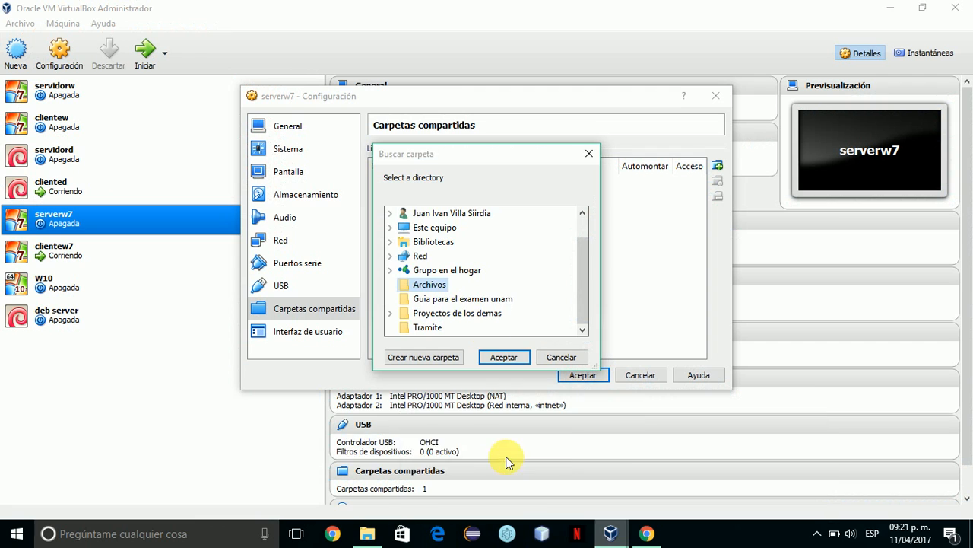
click(439, 292)
click(519, 362)
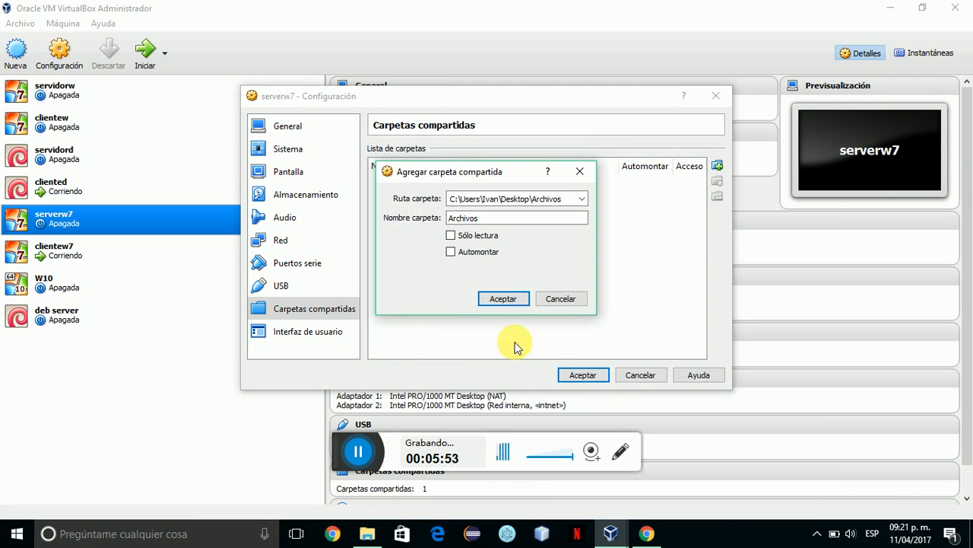
click(451, 252)
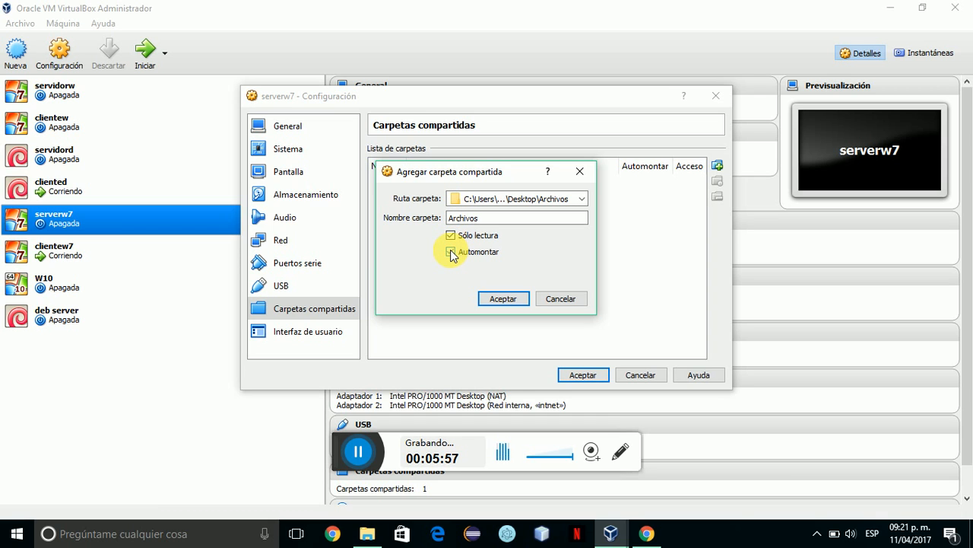
click(512, 301)
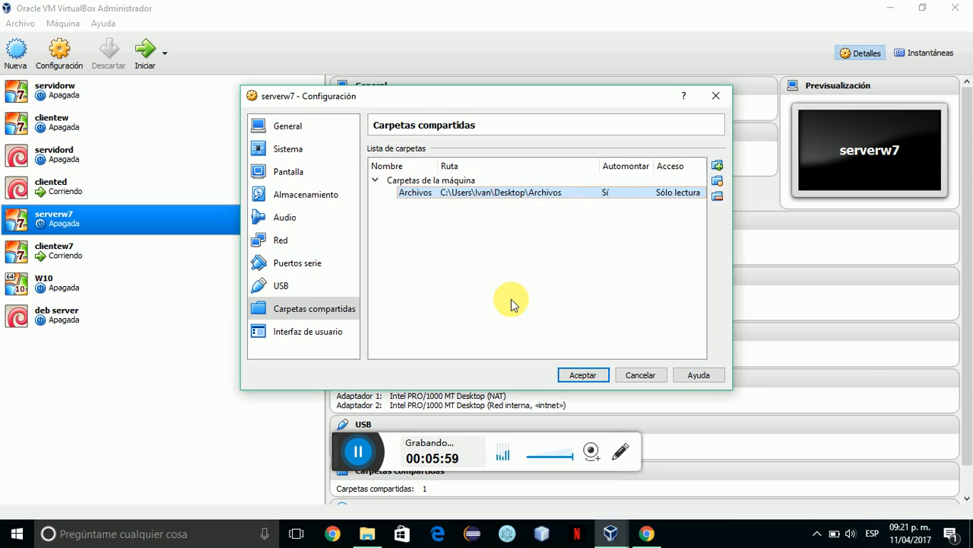
Save serverw7's shared folder settings, start the VM and open Windows Explorer in the guest.
click(583, 377)
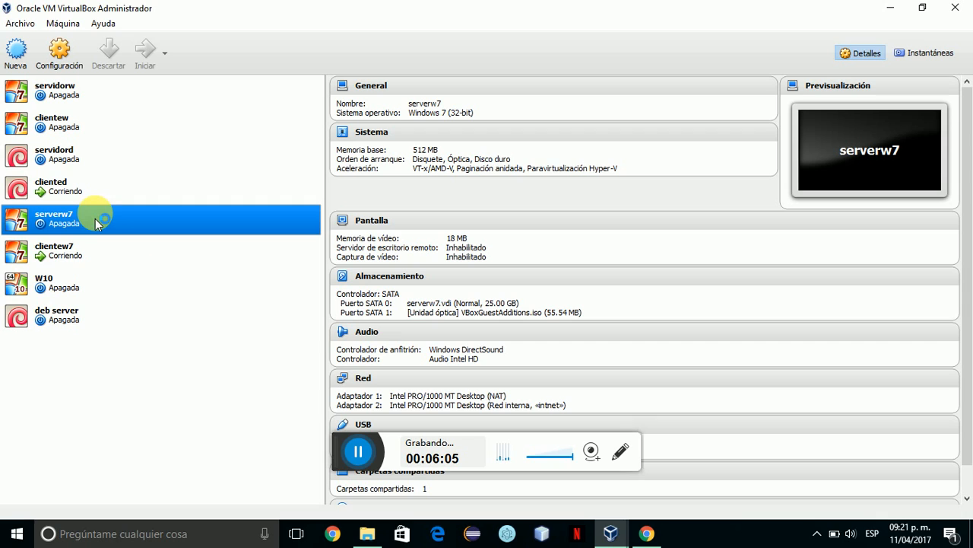
click(411, 460)
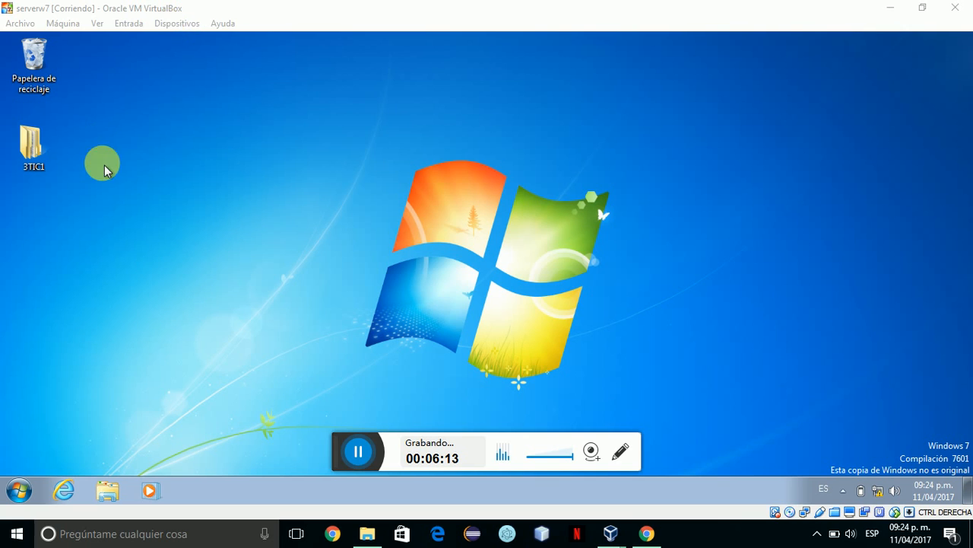
click(102, 500)
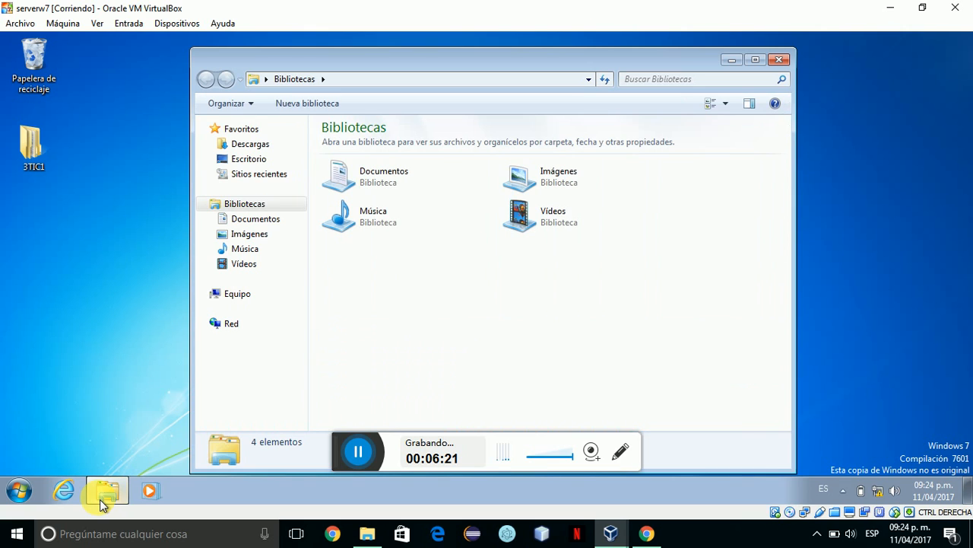
Go to Equipo and open the Archivos (\\vboxsrv) network drive E:.
click(240, 300)
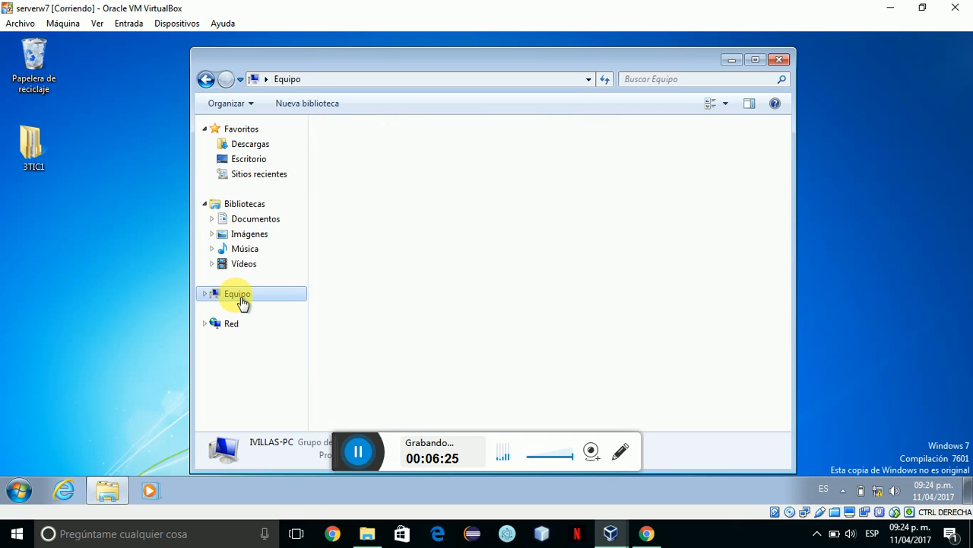
click(422, 452)
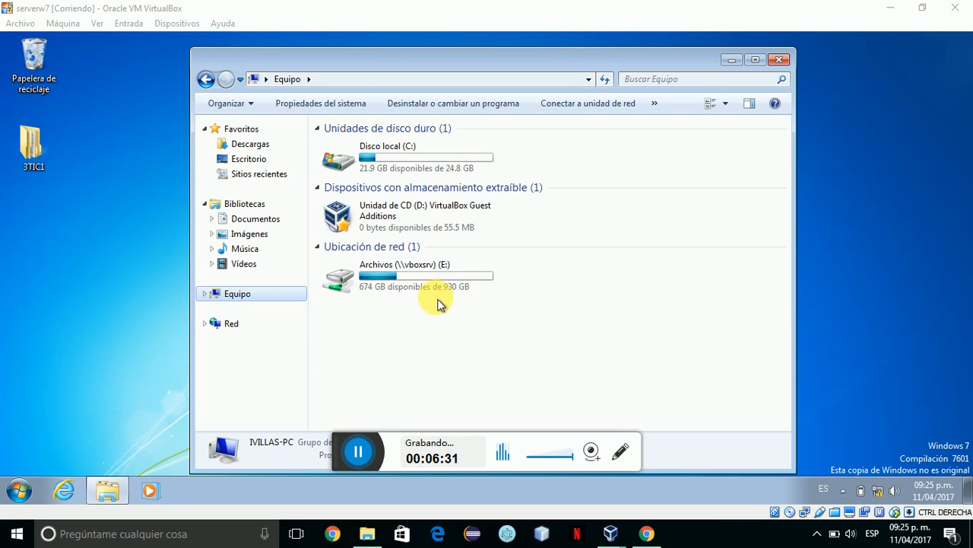
click(396, 288)
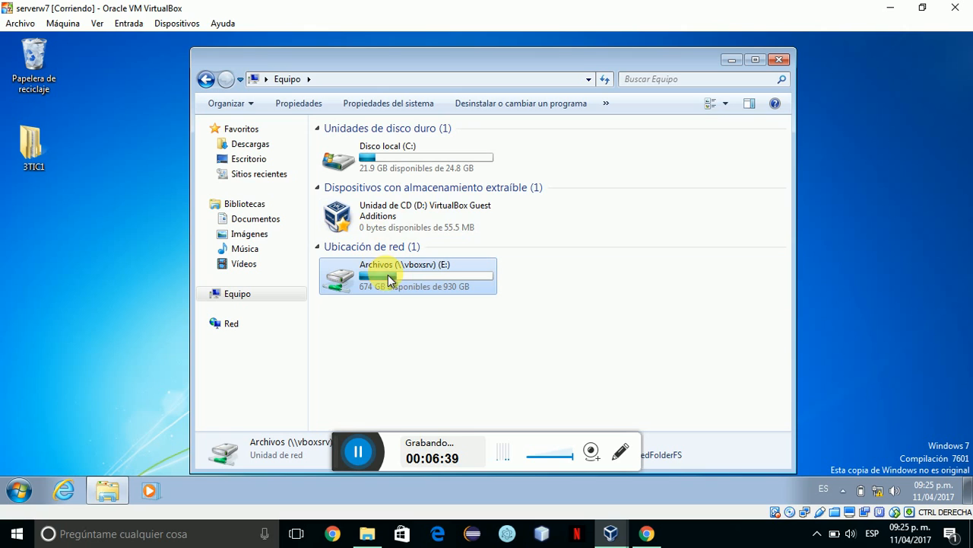
click(401, 229)
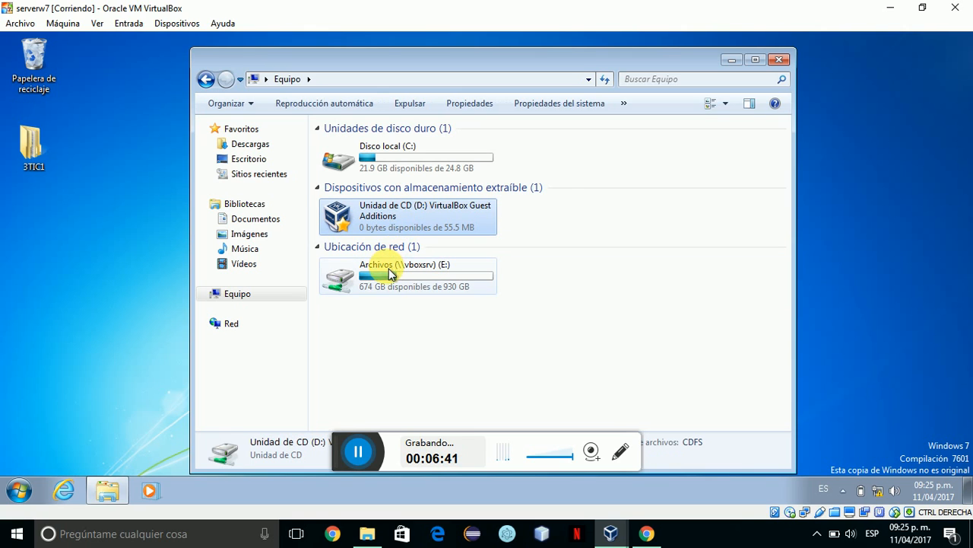
click(389, 278)
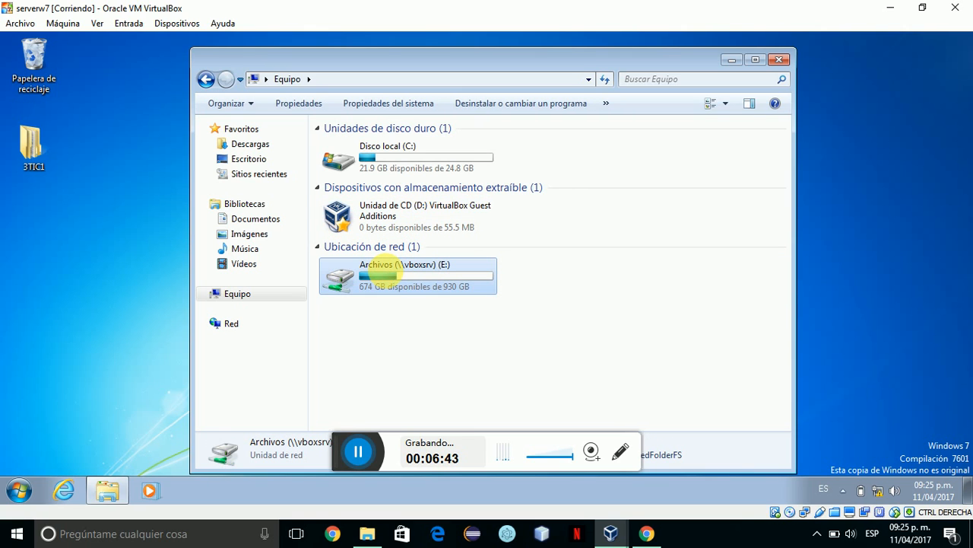
double_click(388, 274)
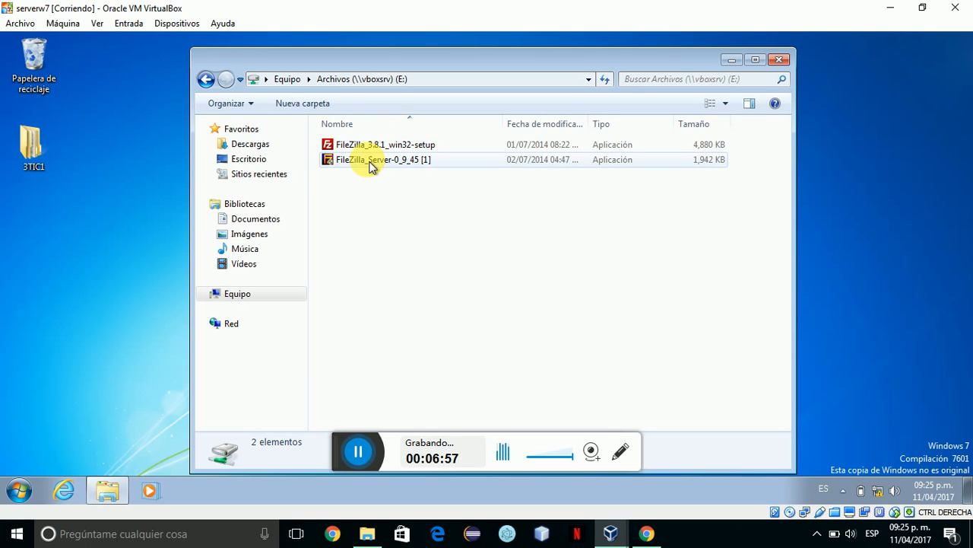
Launch the FileZilla Server installer from the shared drive, then close that Explorer window.
double_click(370, 167)
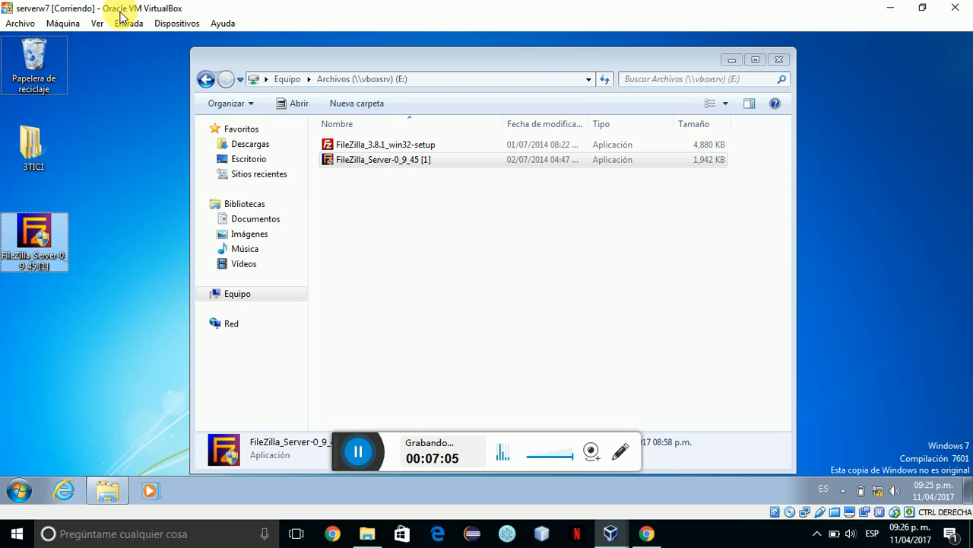
click(105, 241)
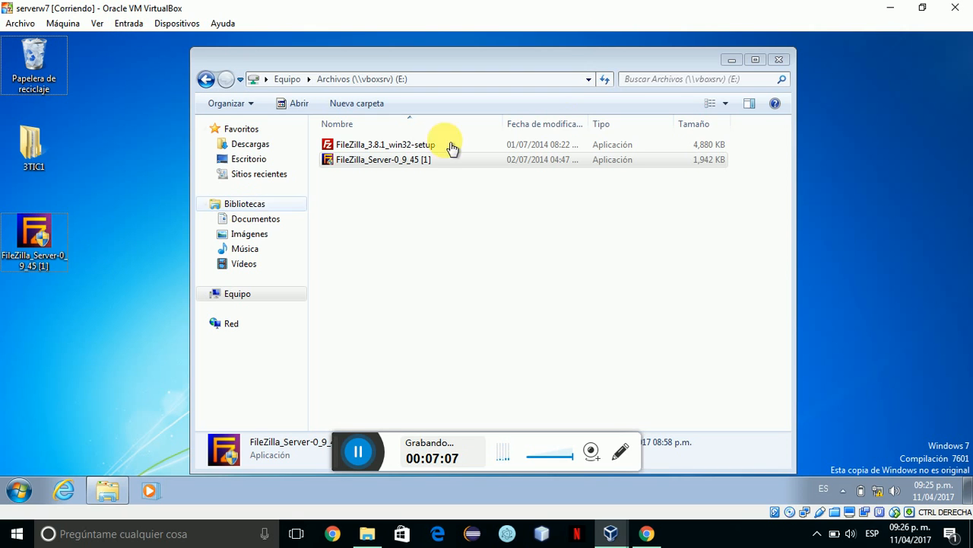
click(777, 60)
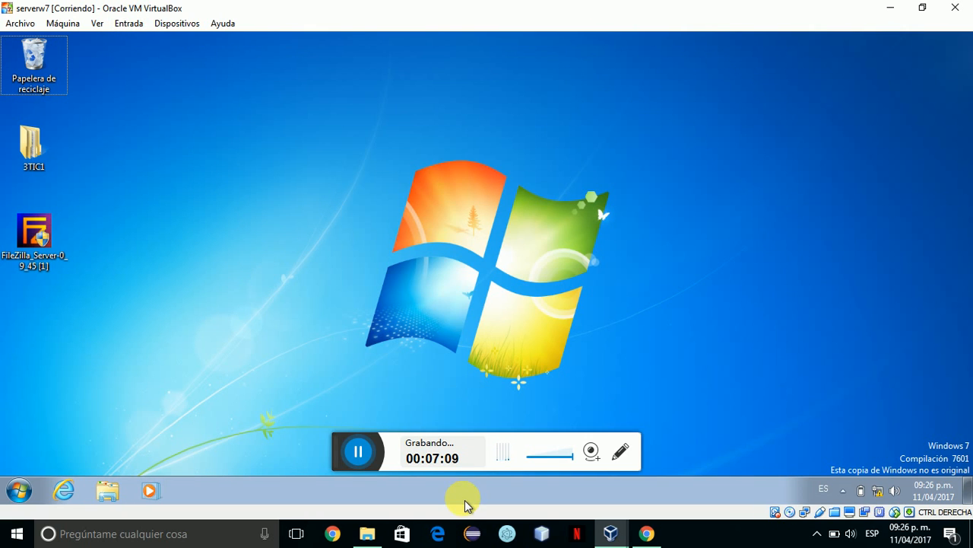
Reopen Archivos (E:) from Equipo to view the FileZilla files, then close Explorer.
click(111, 489)
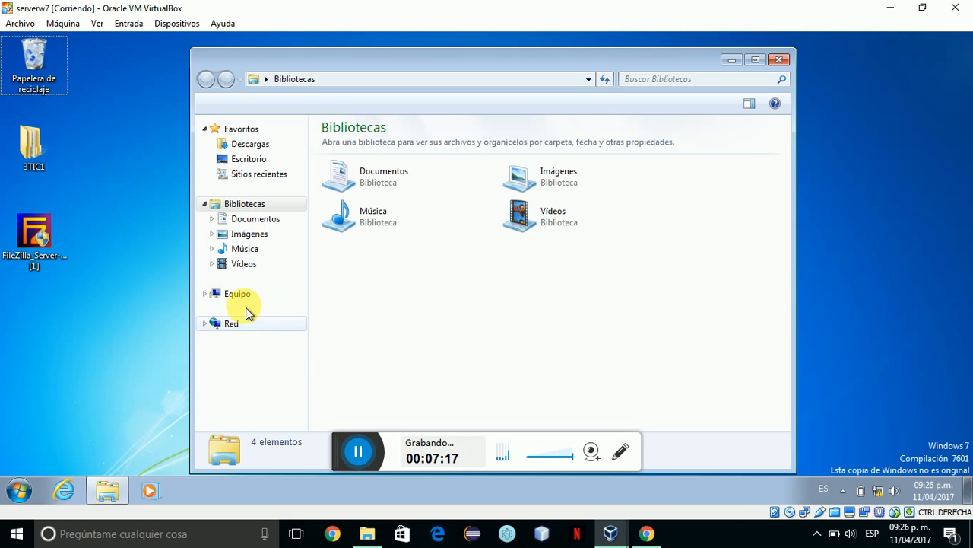
click(248, 297)
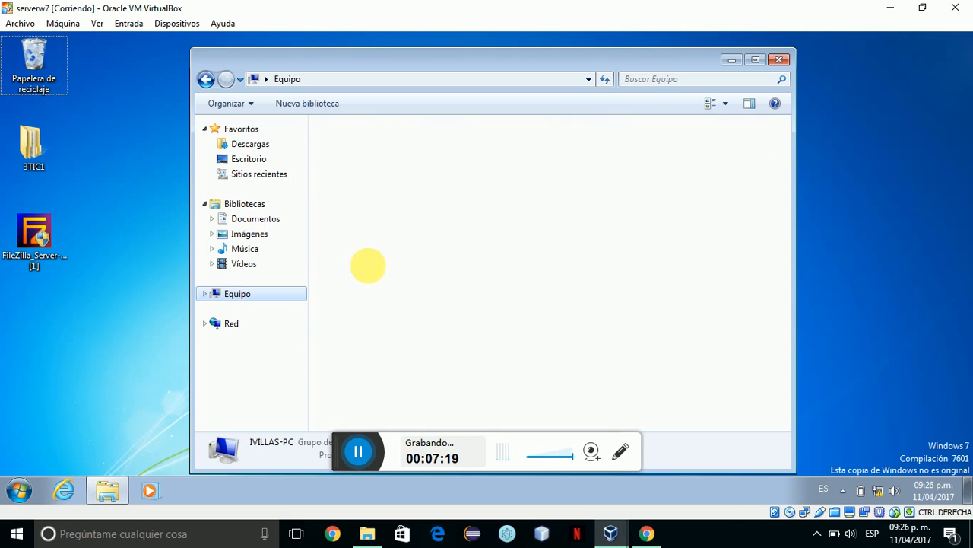
click(381, 286)
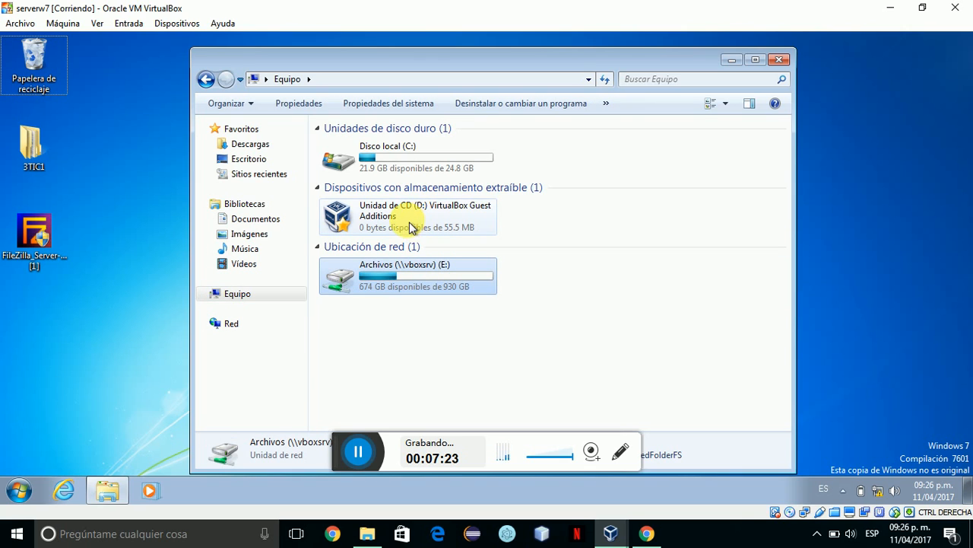
click(389, 269)
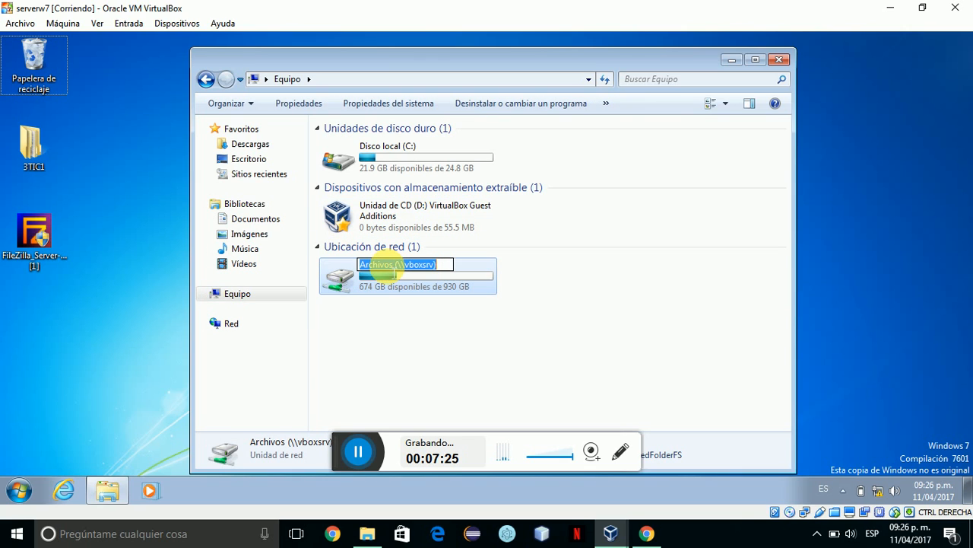
click(408, 305)
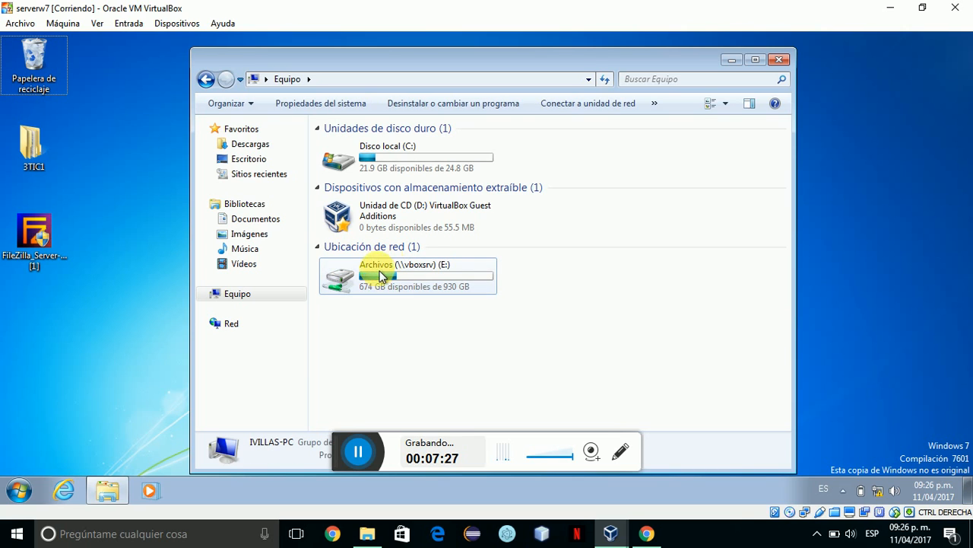
click(380, 280)
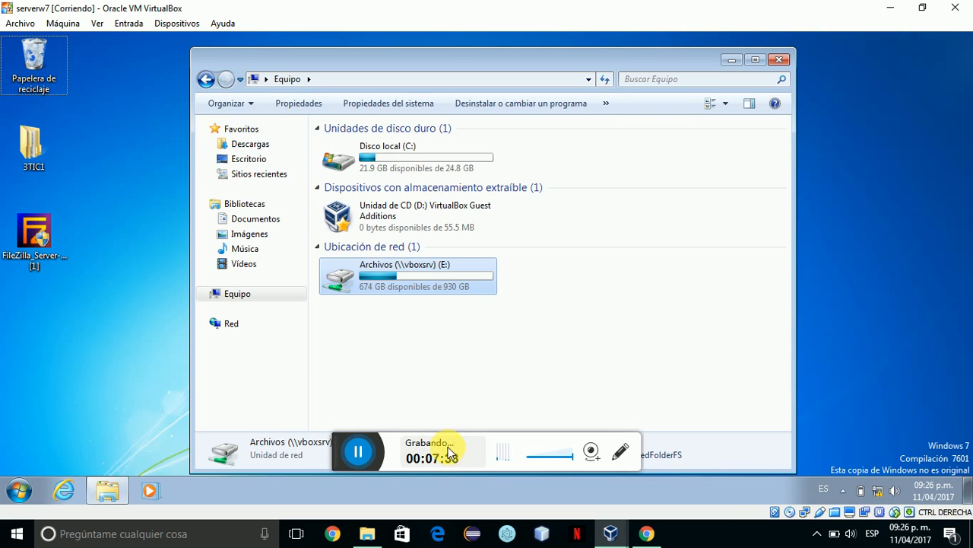
key(Return)
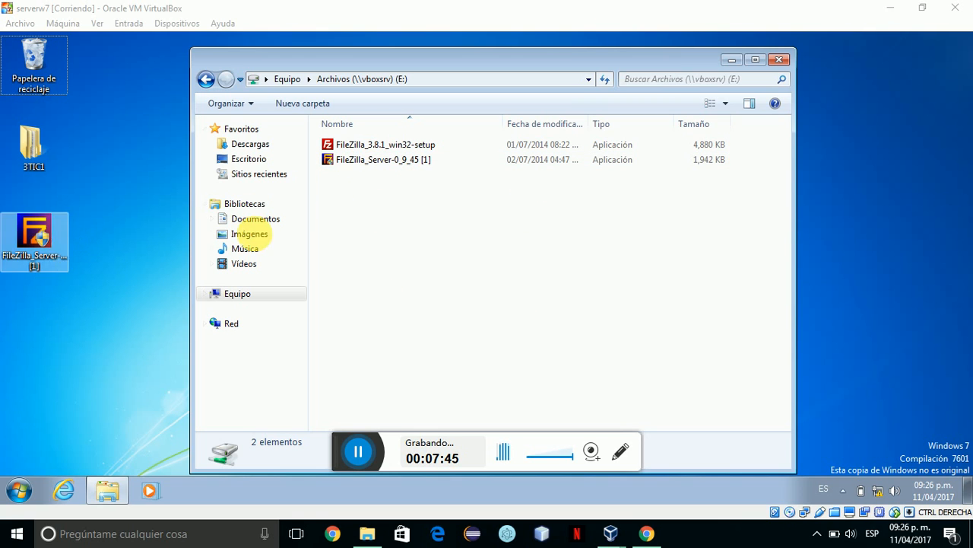
click(776, 61)
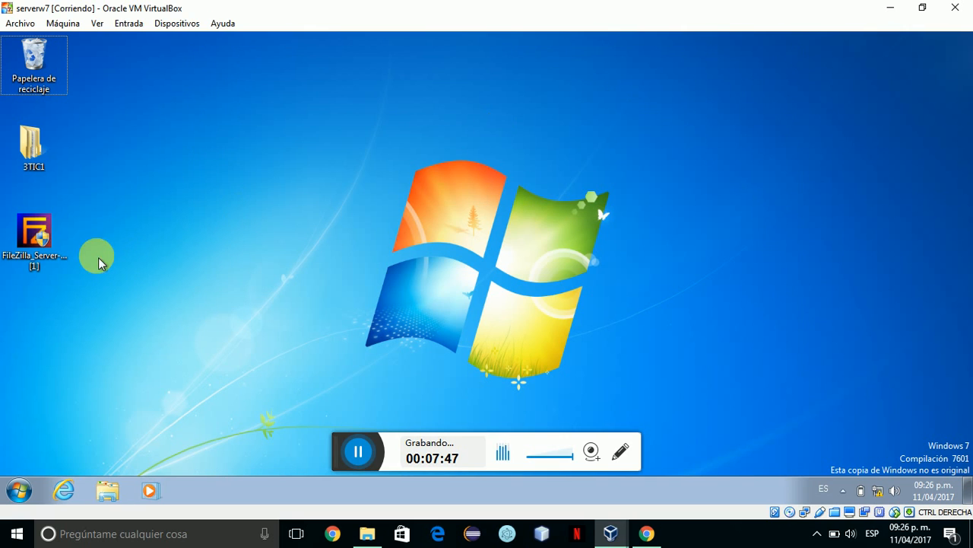
Run the FileZilla_Server installer as administrator and install beta 0.9.45 with all default options.
click(33, 241)
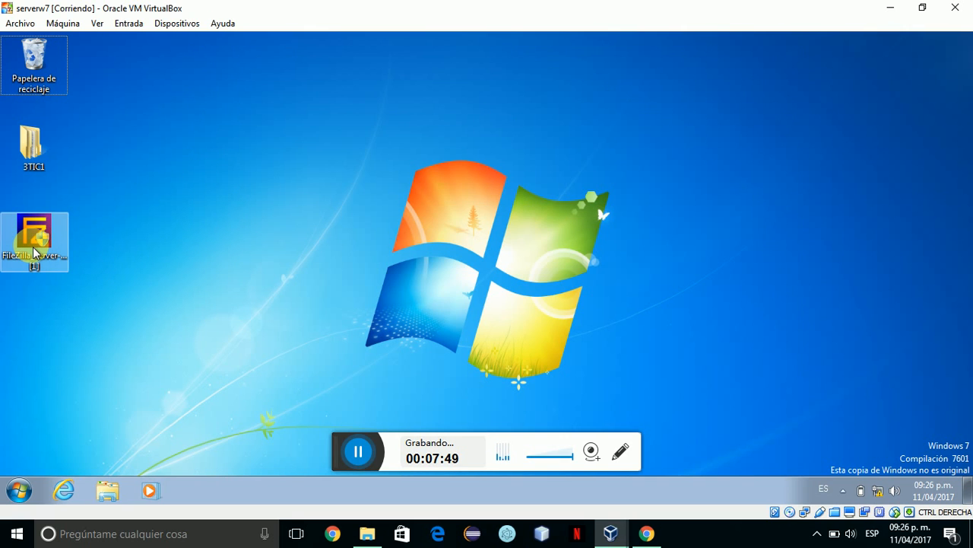
right_click(34, 253)
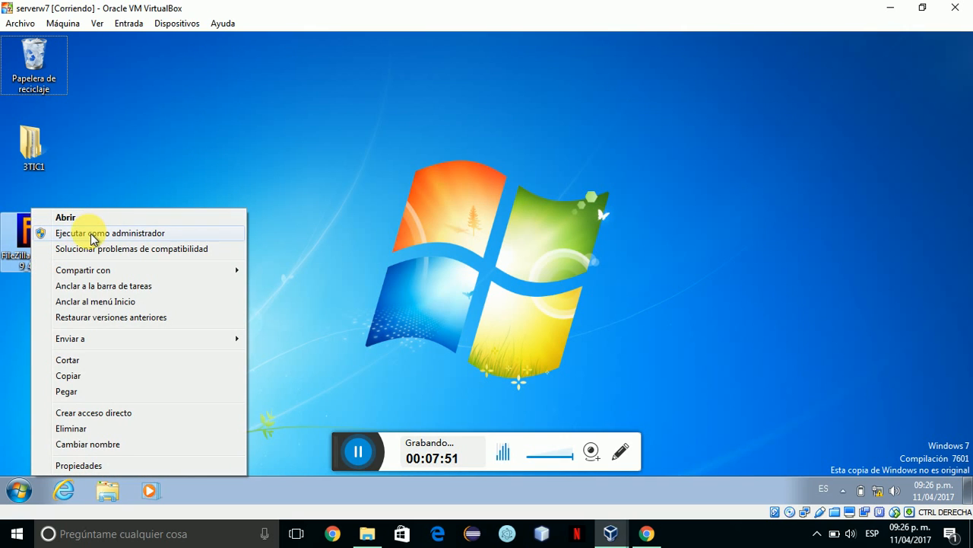
click(91, 238)
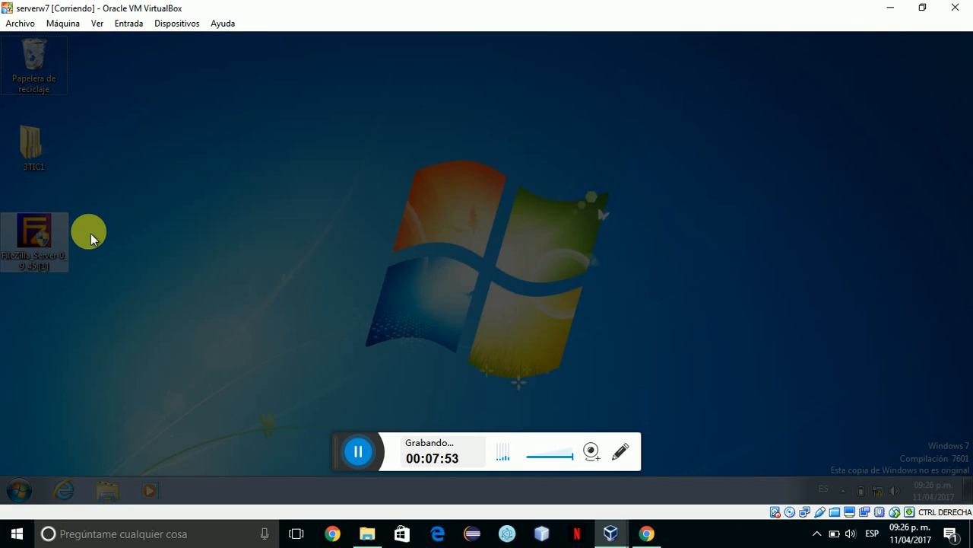
click(554, 290)
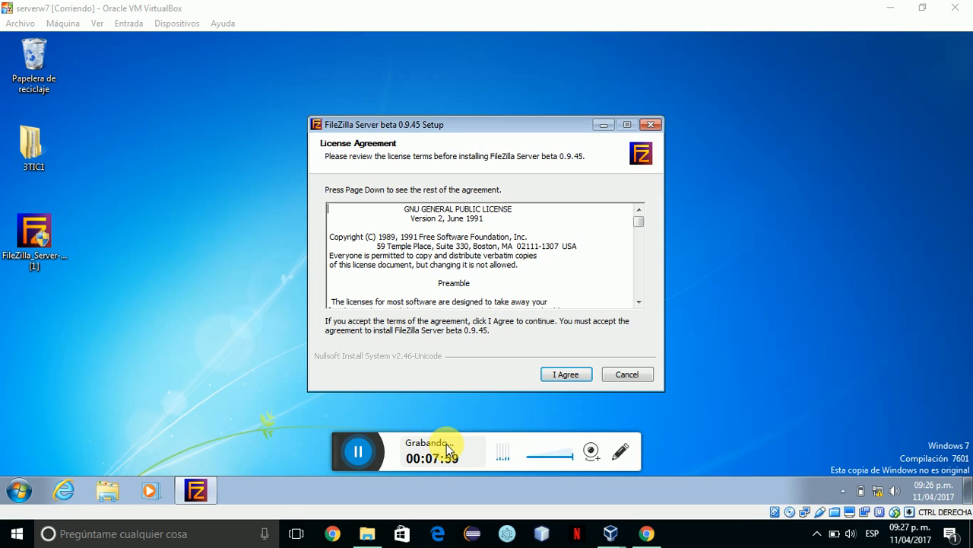
click(566, 372)
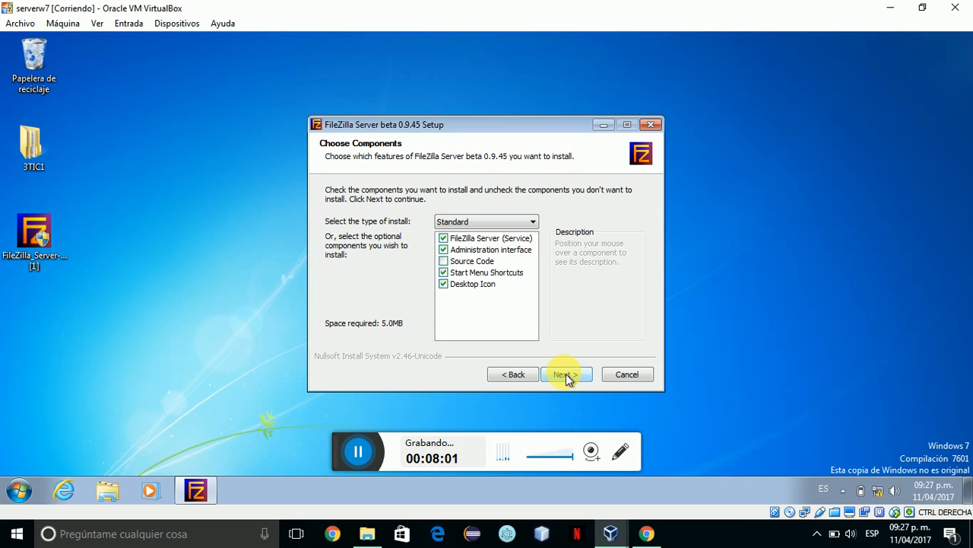
click(566, 373)
click(565, 374)
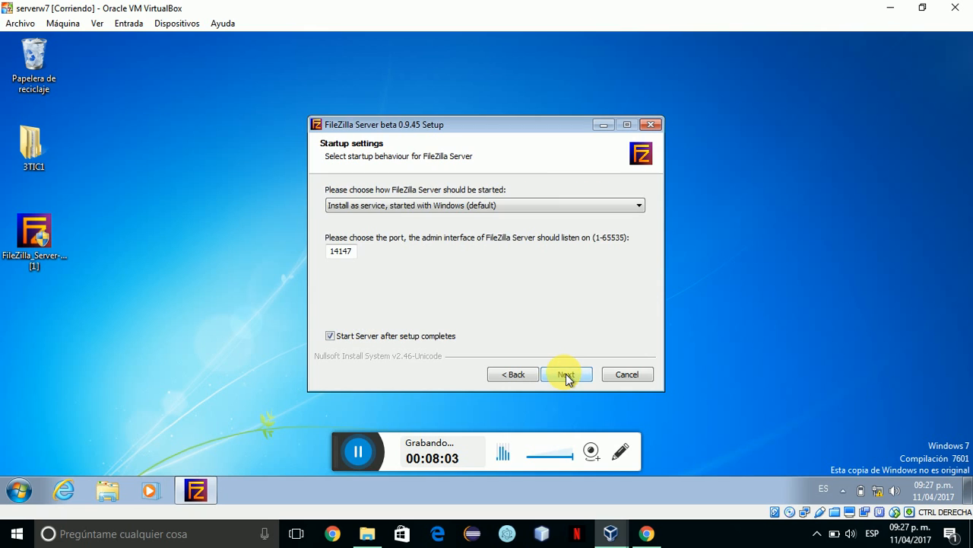
click(565, 373)
click(566, 373)
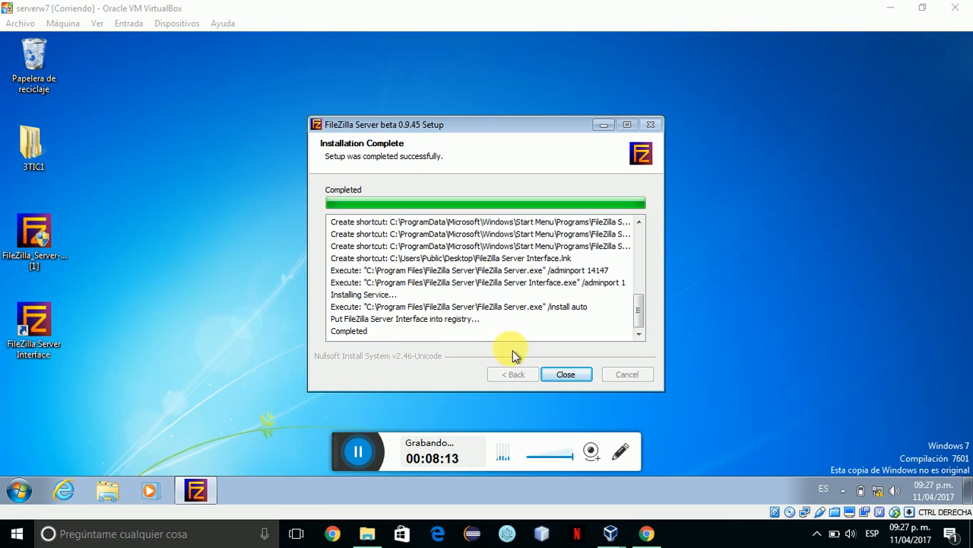
click(562, 373)
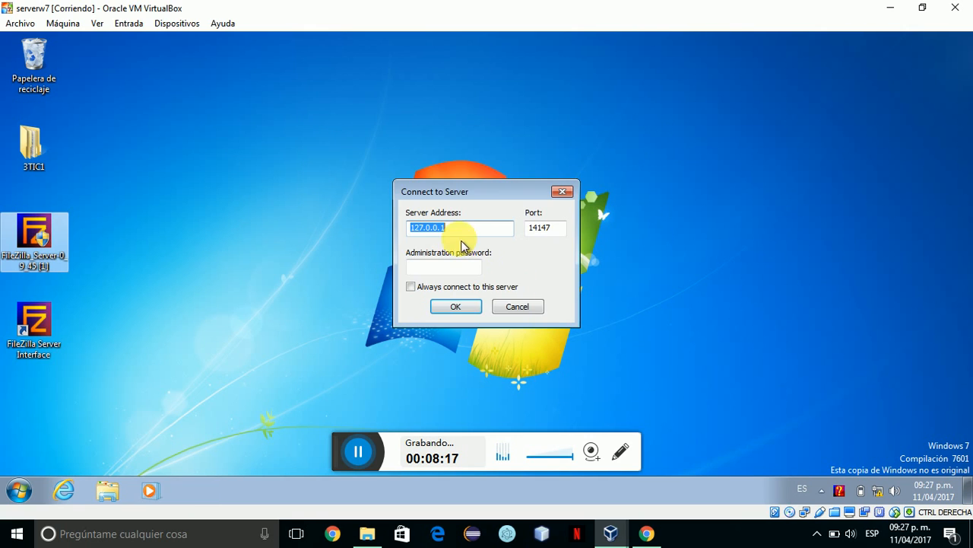
Connect the admin interface to 127.0.0.1 on port 14147, enlarge its window, then minimise it.
click(456, 307)
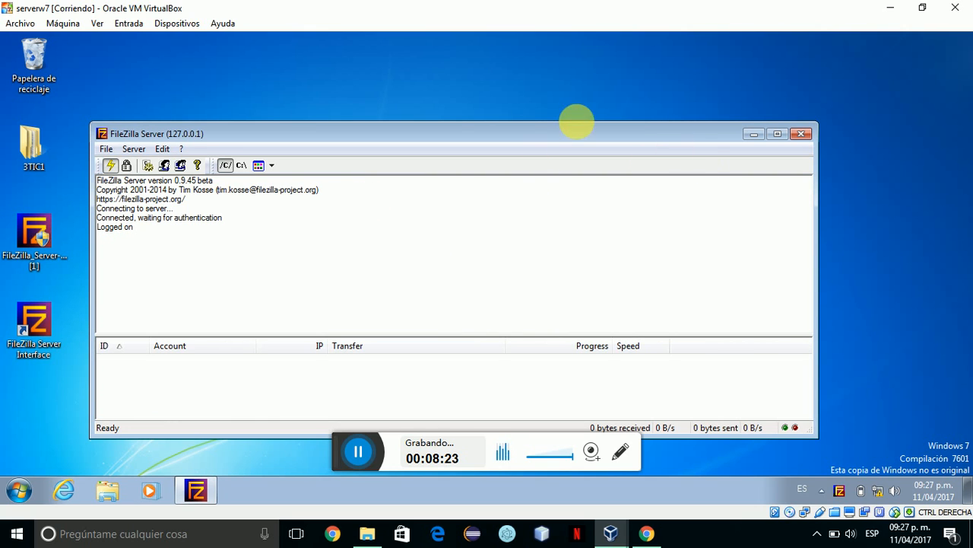
drag(357, 133, 357, 81)
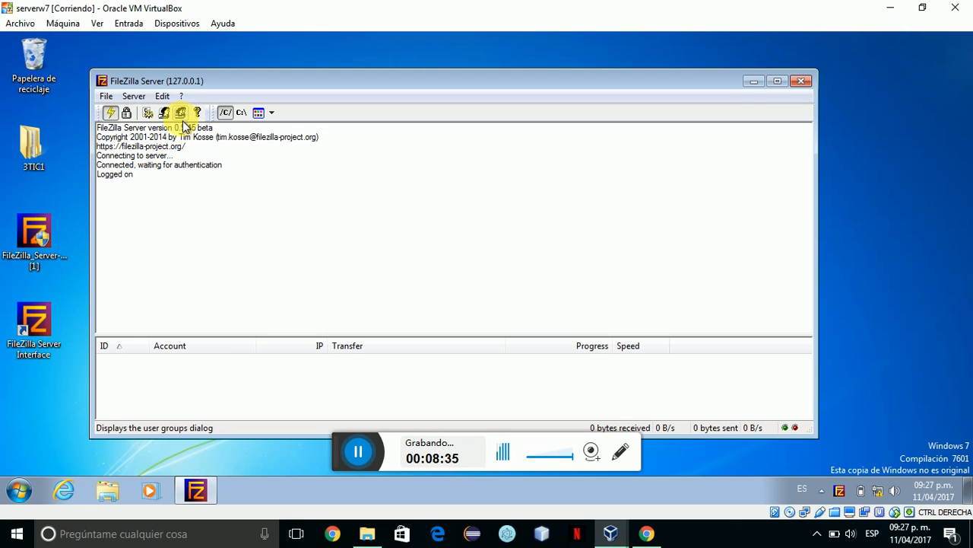
click(749, 86)
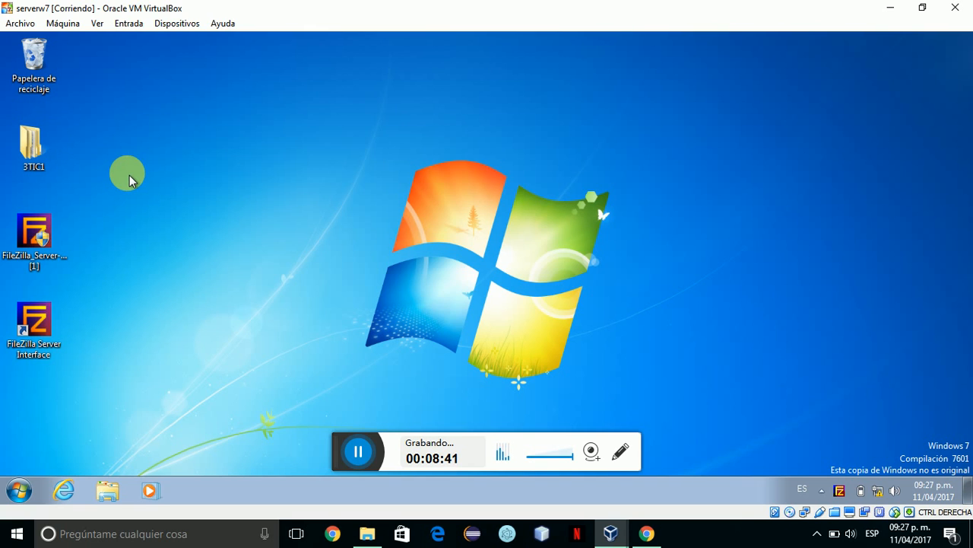
double_click(44, 159)
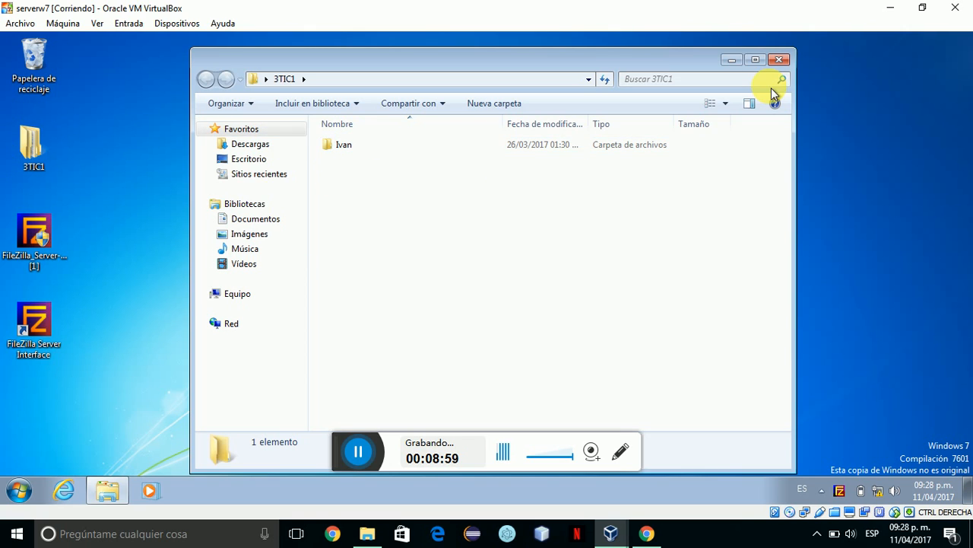
click(778, 60)
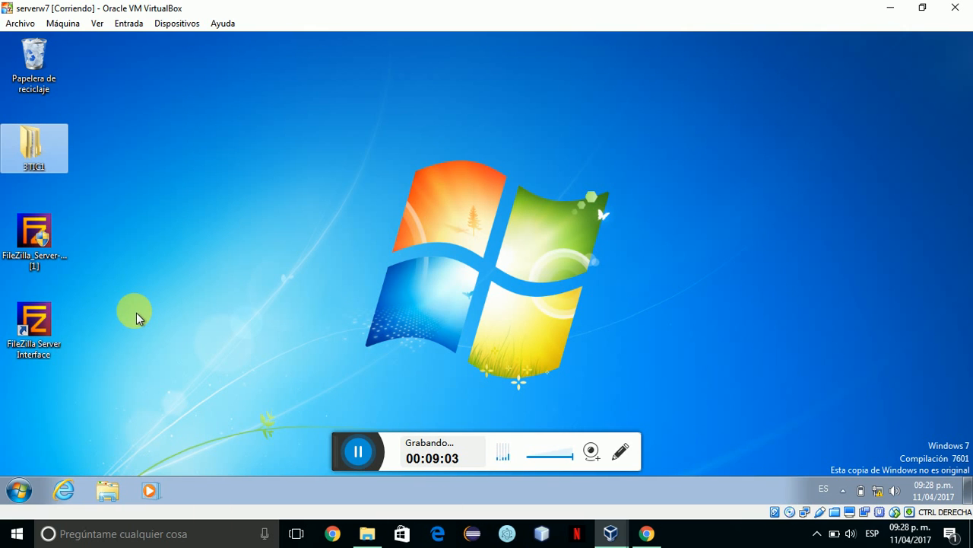
Restore the FileZilla Server admin window from its hidden notification-area tray icon.
click(850, 494)
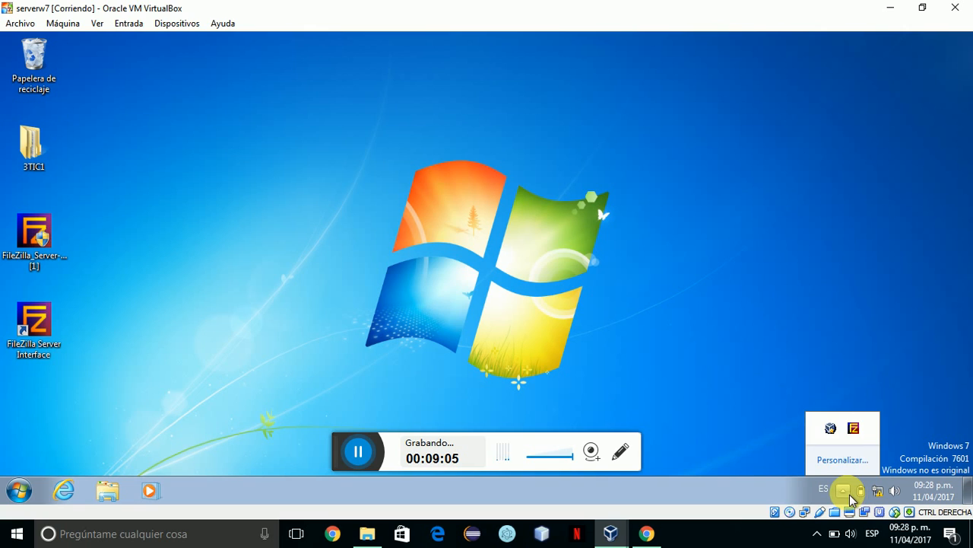
right_click(852, 435)
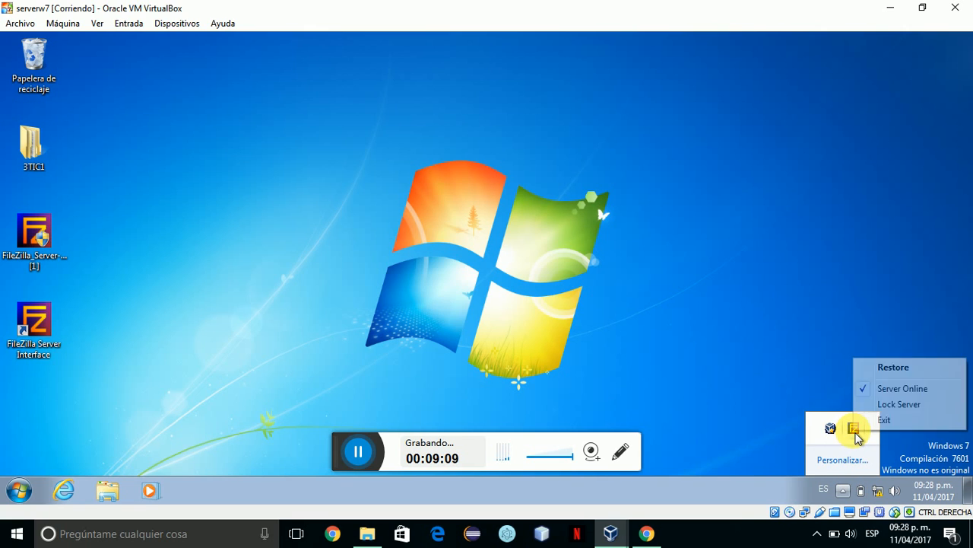
click(888, 368)
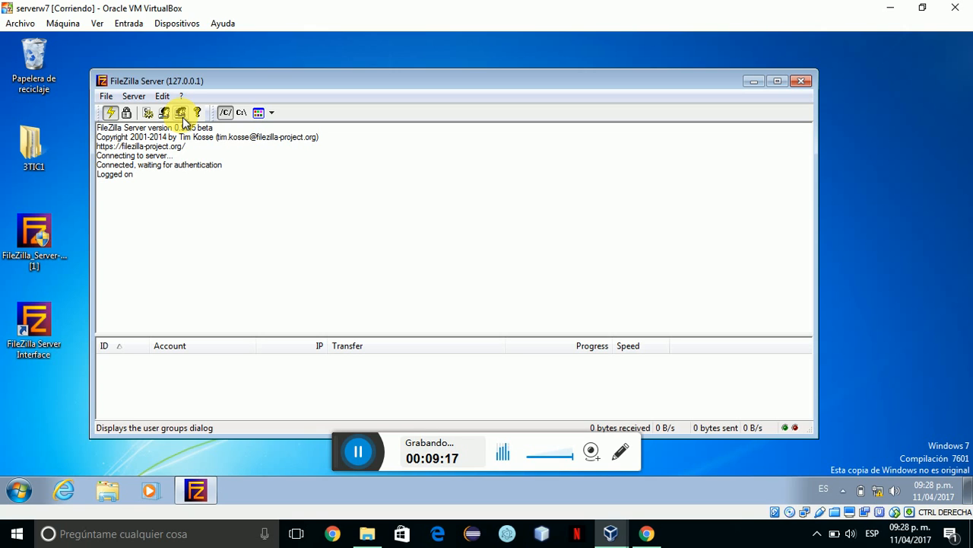
Add a new group named 3TIC1 in the FileZilla Server Groups settings.
click(181, 114)
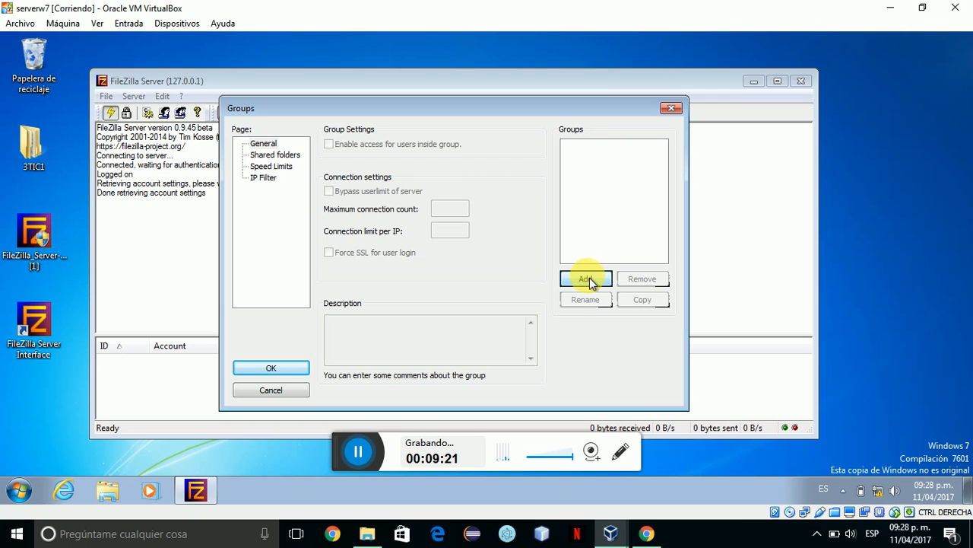
click(586, 280)
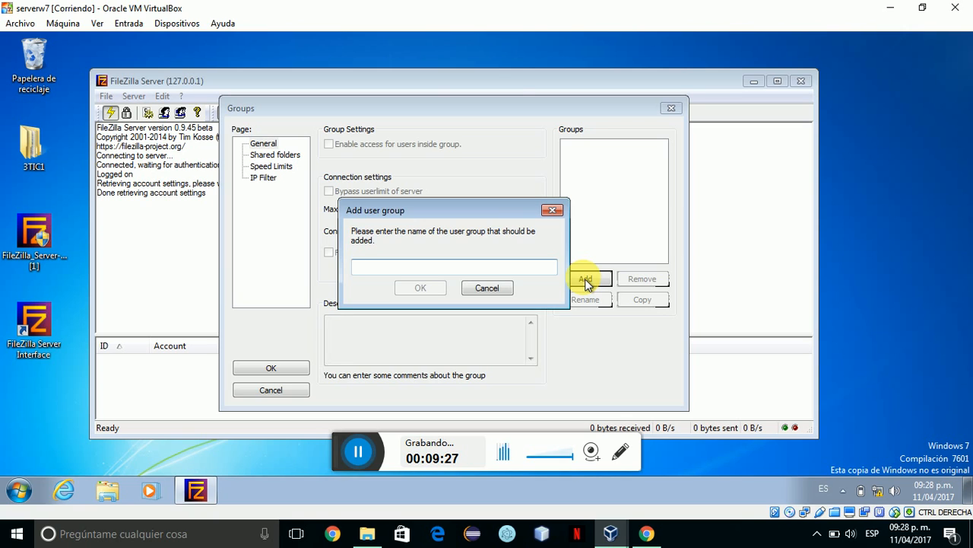
text(3)
key(Caps_Lock)
text(TIC)
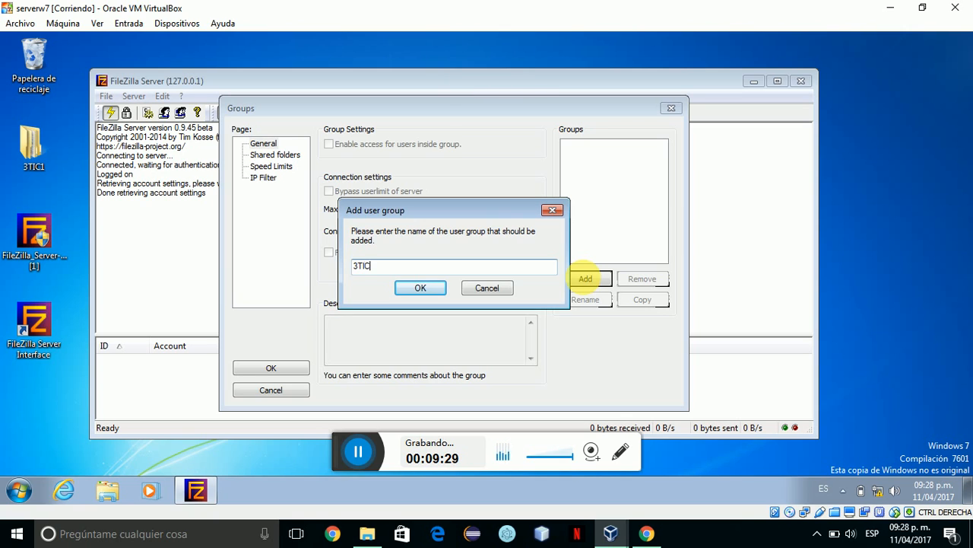
text(1)
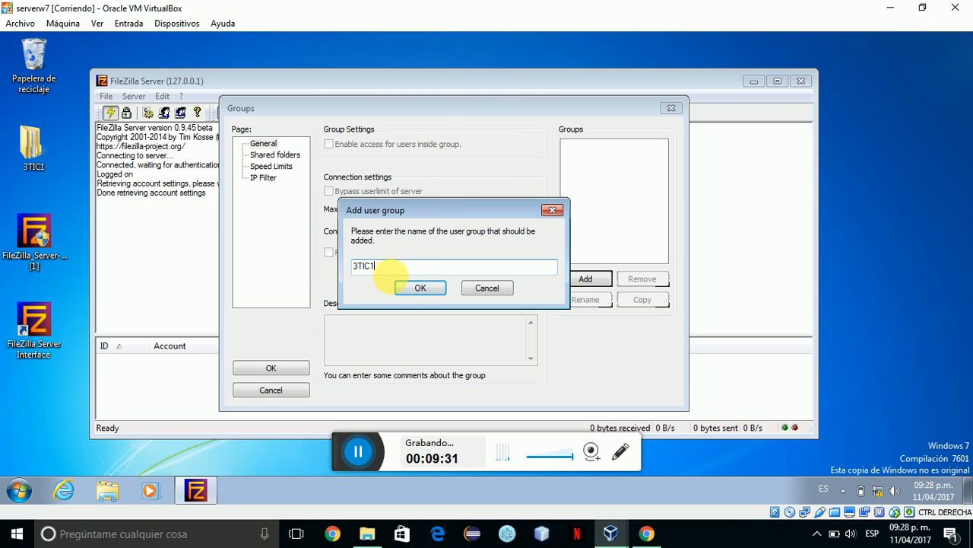
click(408, 289)
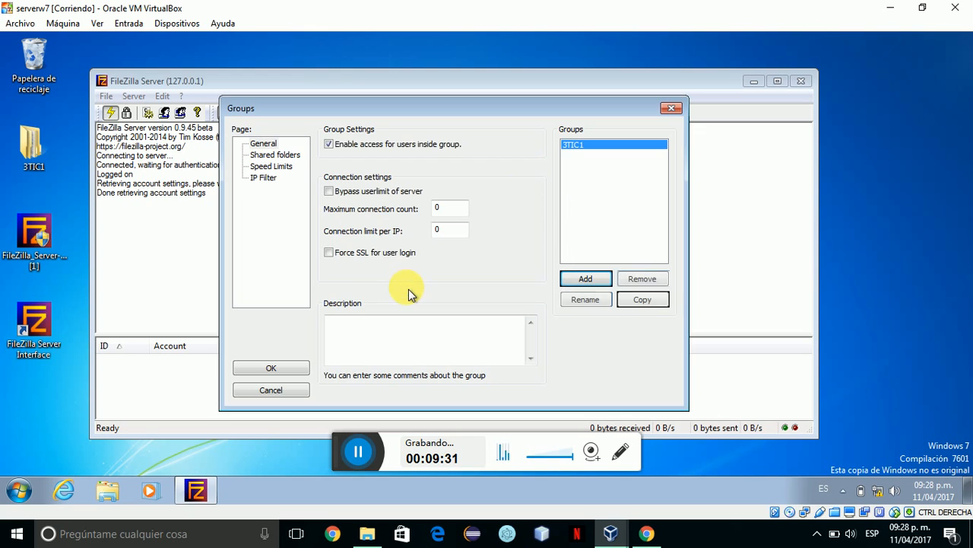
click(275, 156)
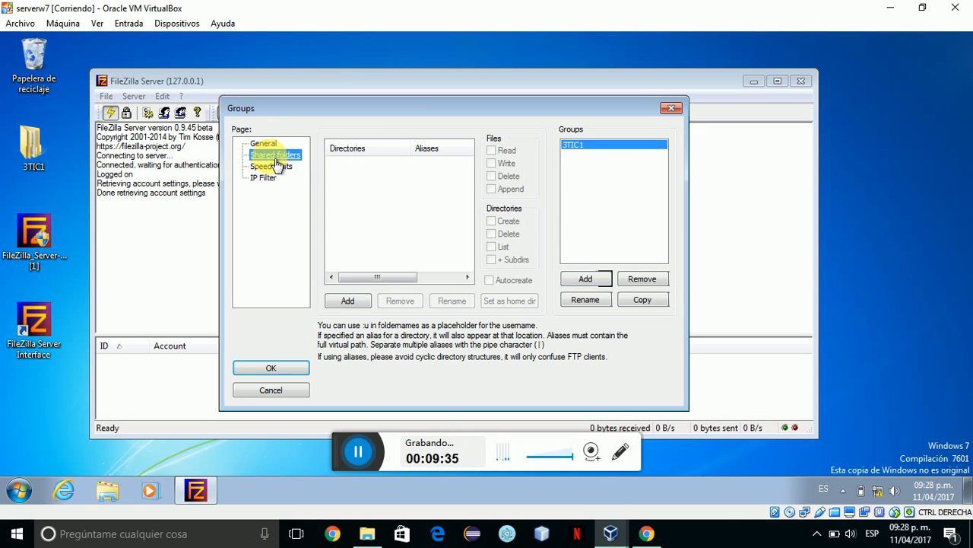
Share the 3TIC1 folder as the group's home directory with write and delete rights, and save.
click(351, 304)
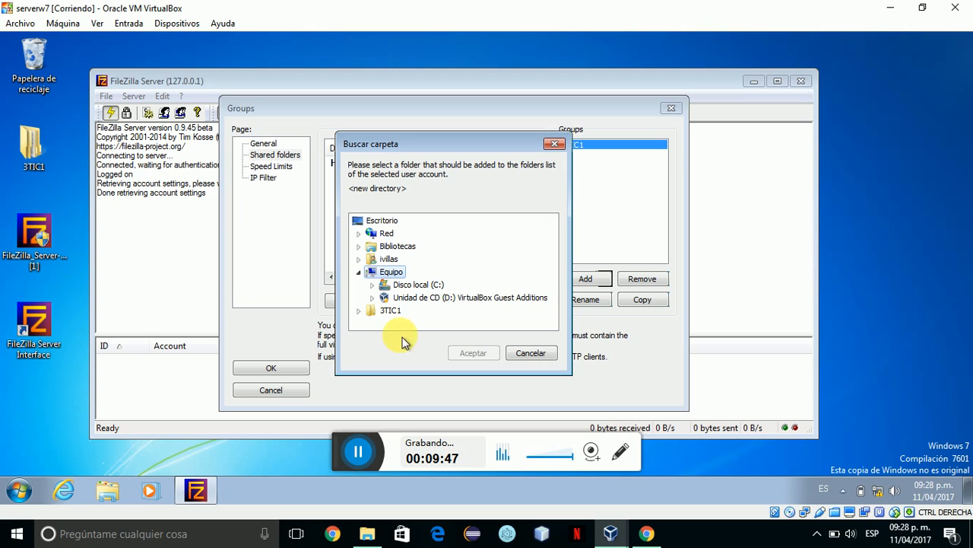
click(390, 310)
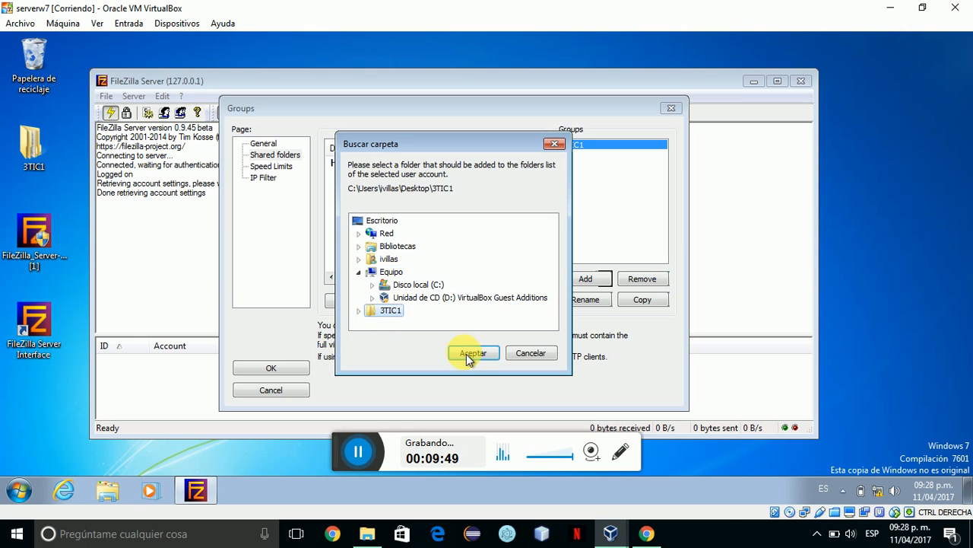
click(473, 353)
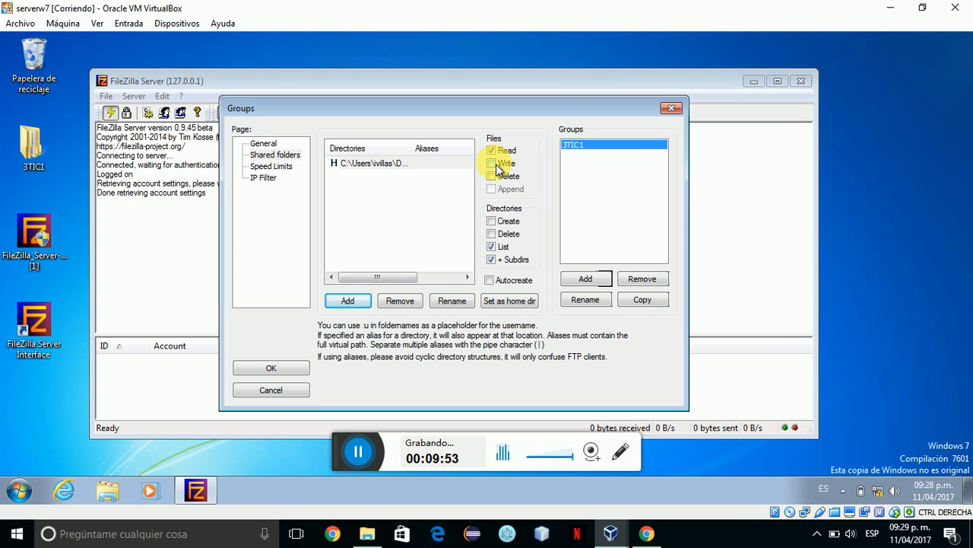
click(497, 166)
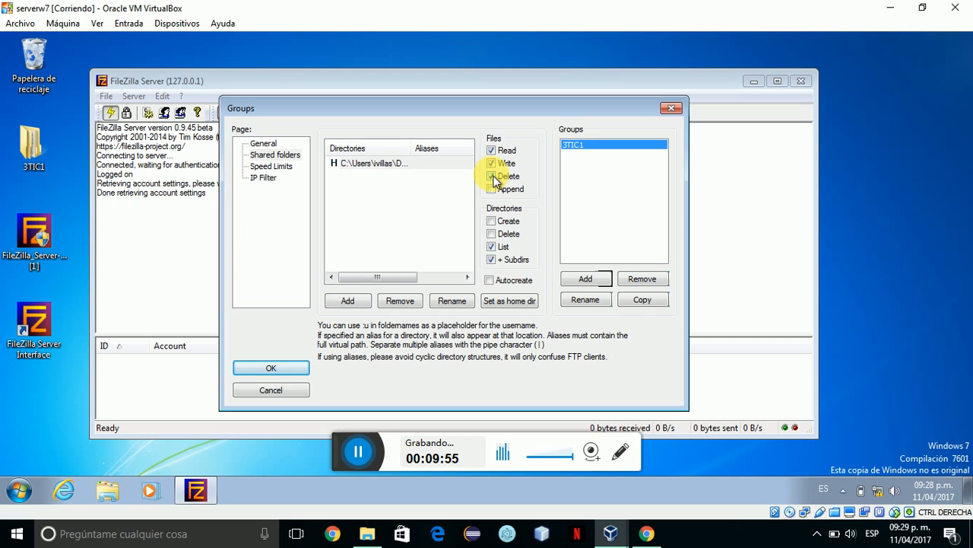
click(494, 235)
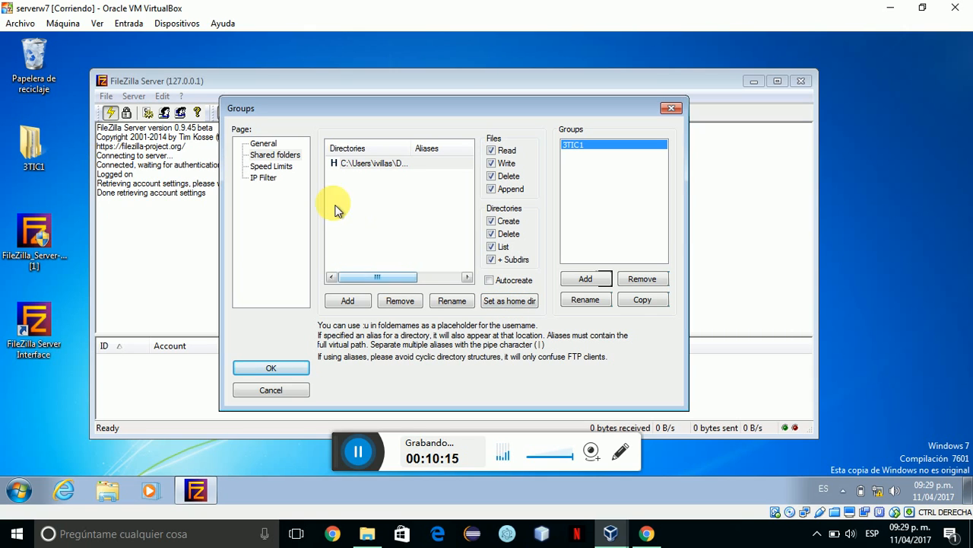
click(511, 303)
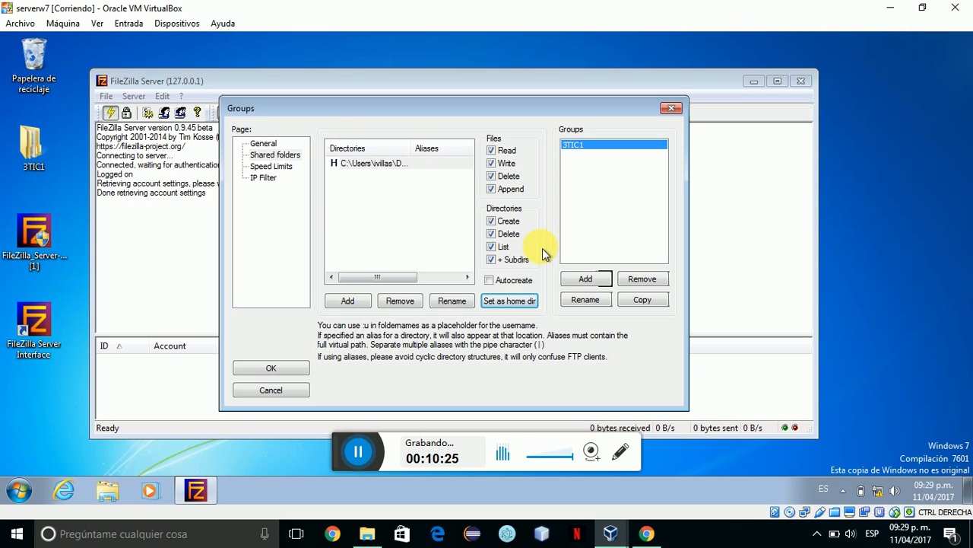
click(284, 367)
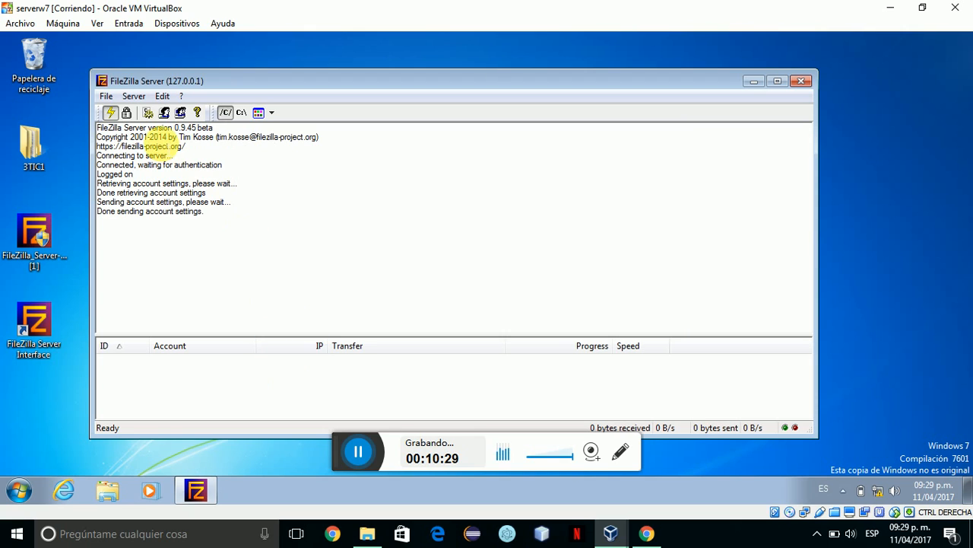
click(166, 114)
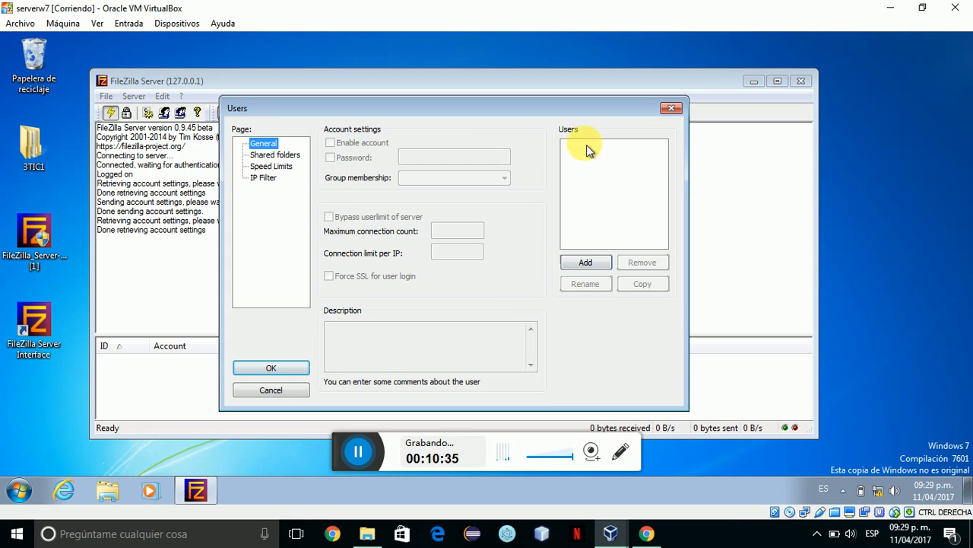
Add a new user account, entering its user name and assigning it to group 3TIC1.
click(578, 263)
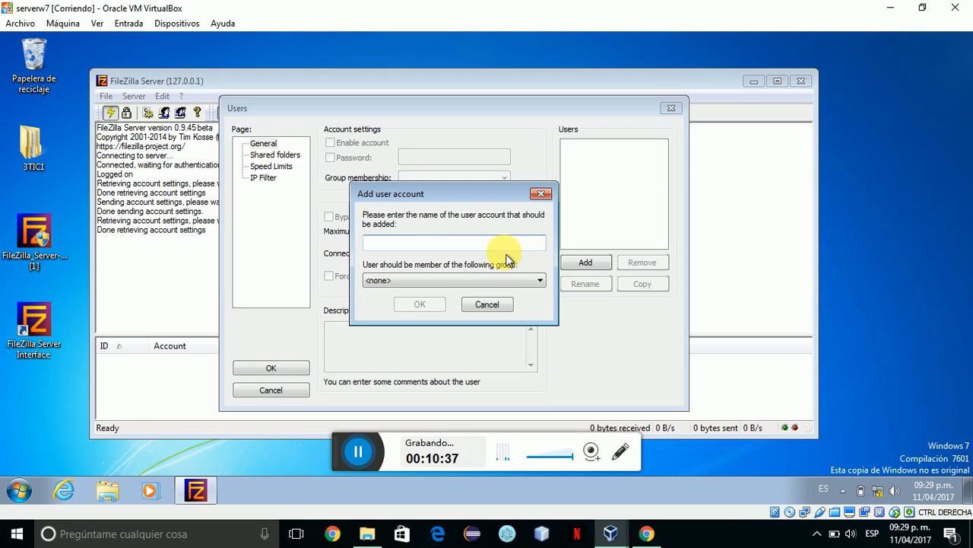
key(Caps_Lock)
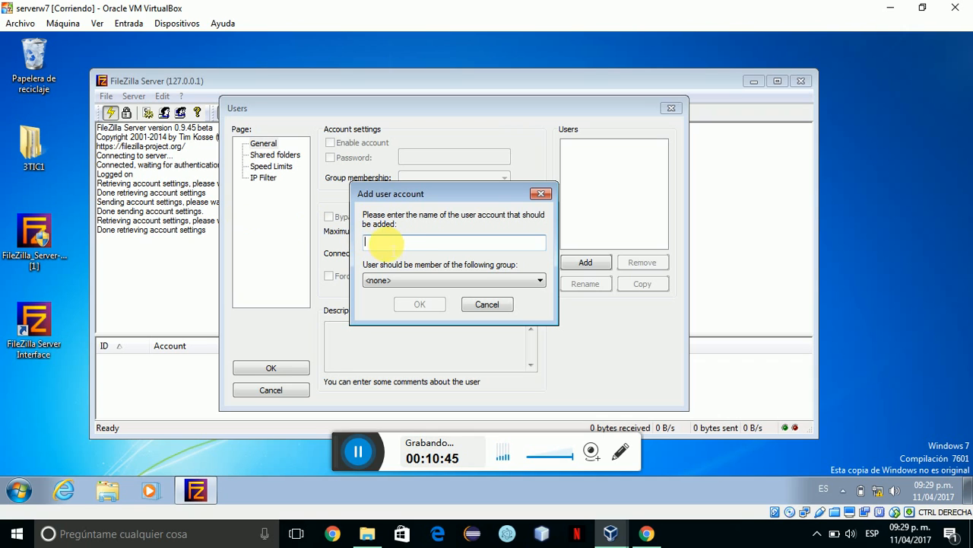
key(Caps_Lock)
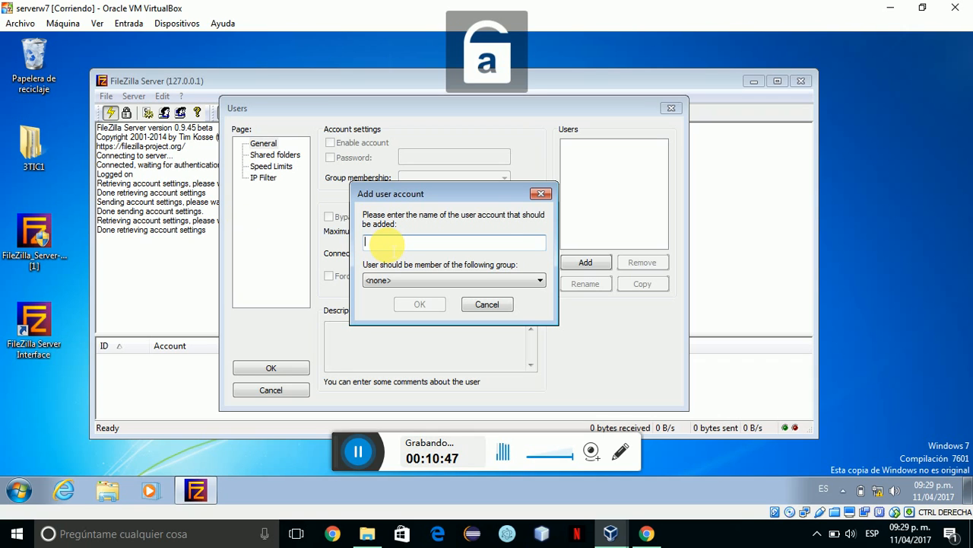
key(Caps_Lock)
text(lva)
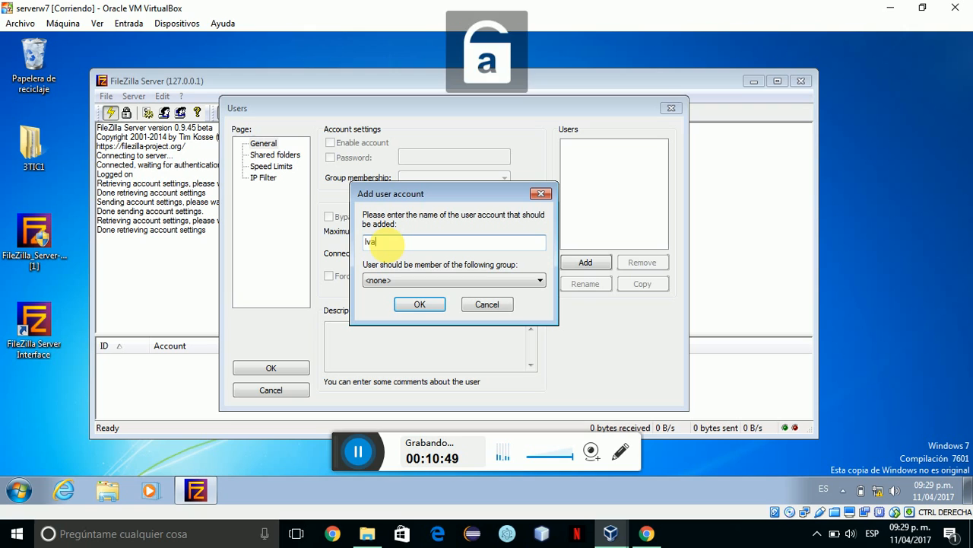
text(n)
click(420, 450)
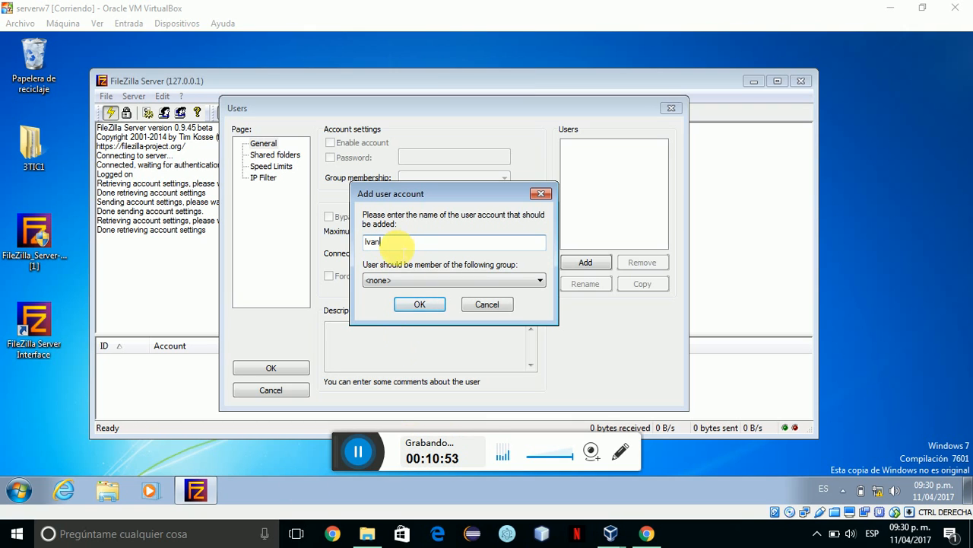
click(536, 279)
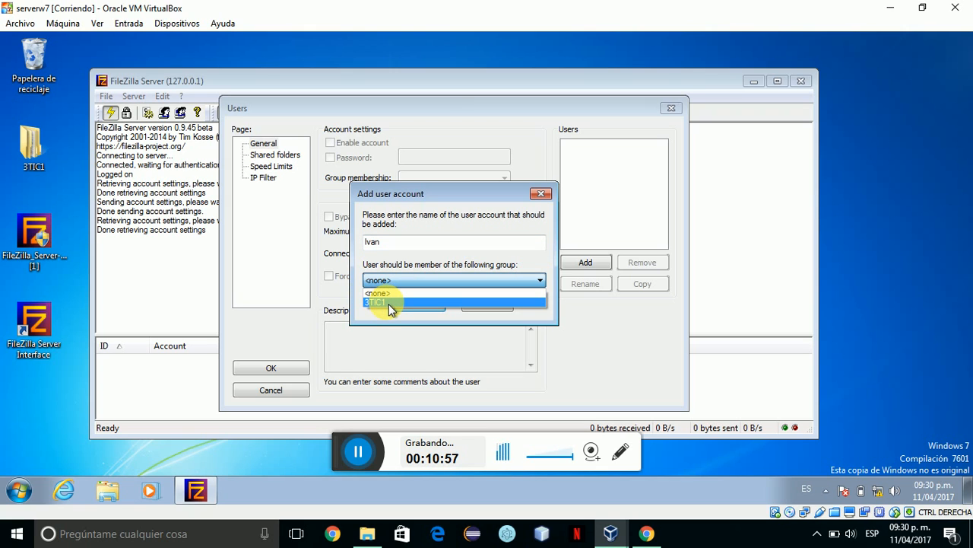
click(389, 302)
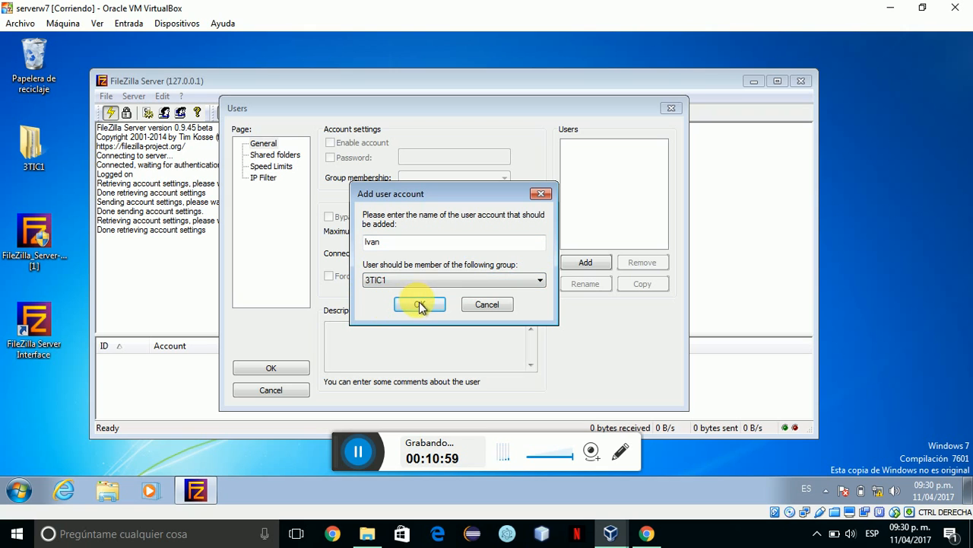
click(419, 304)
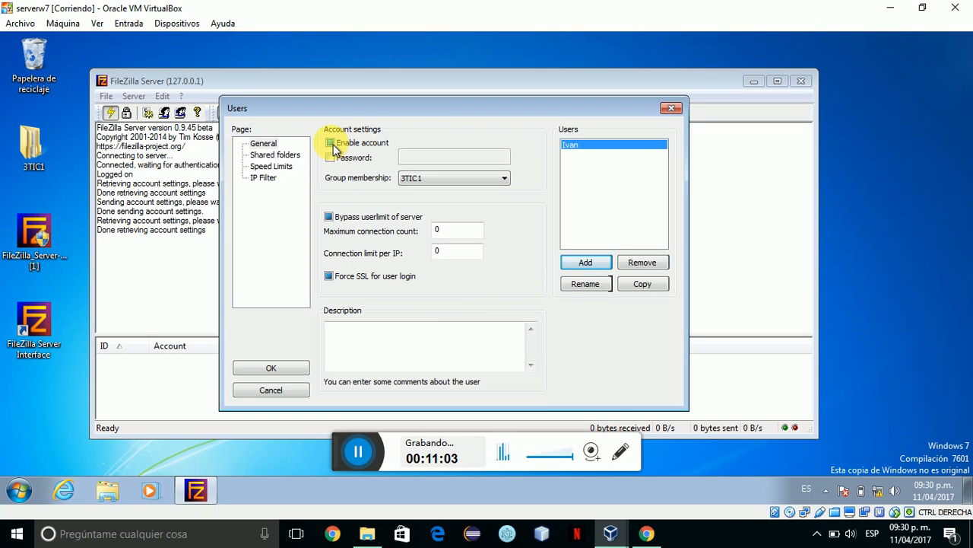
Enable password protection on the new user's account and enter the password.
click(266, 145)
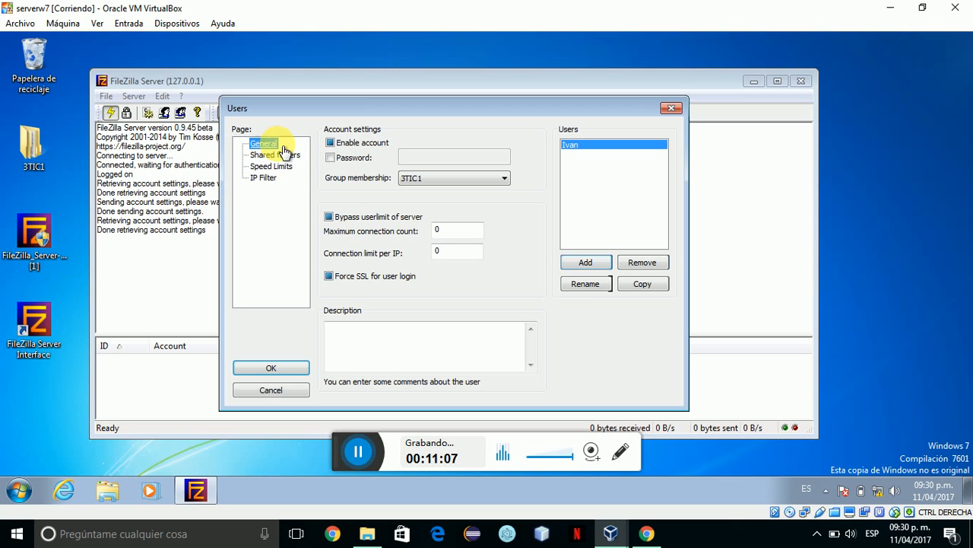
click(335, 161)
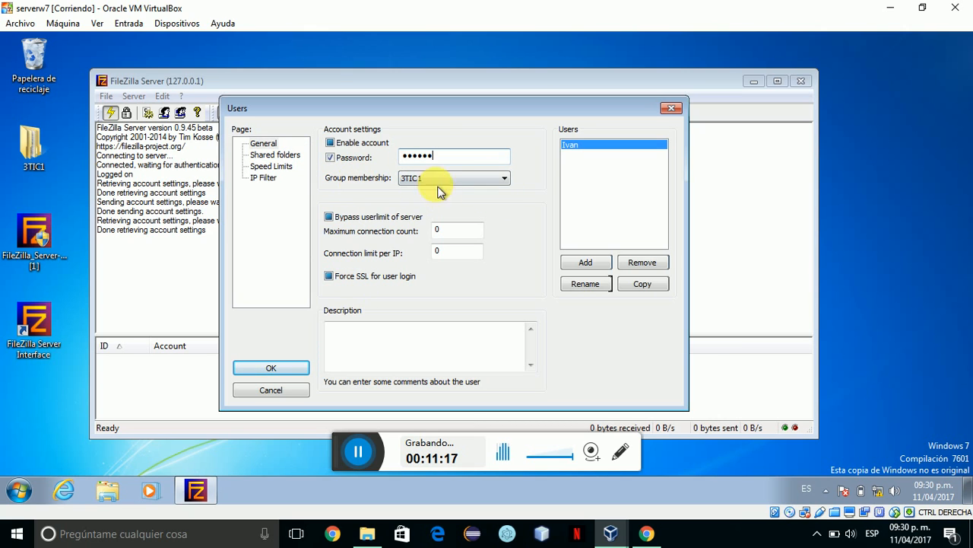
click(282, 156)
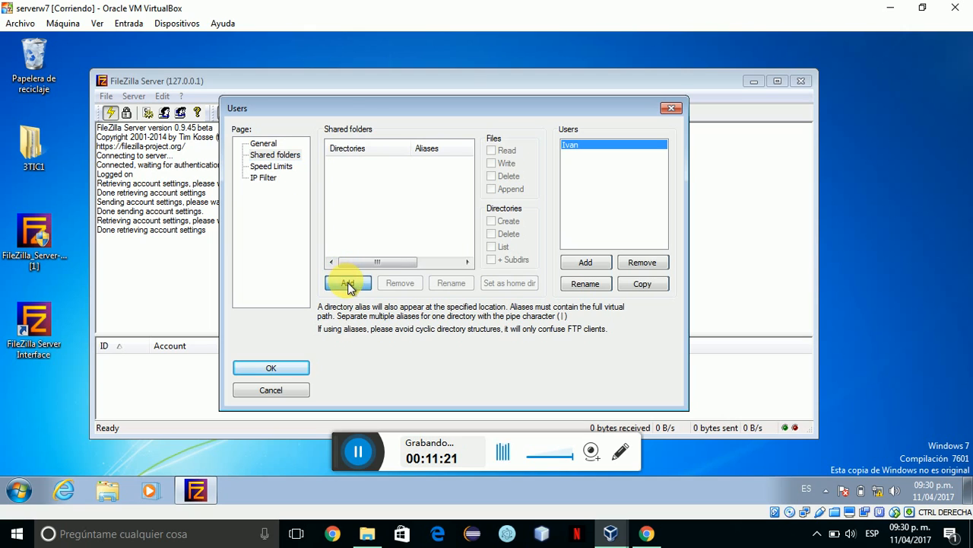
Share the user's own folder under 3TIC1 as a home directory with write and delete rights, and save.
click(347, 282)
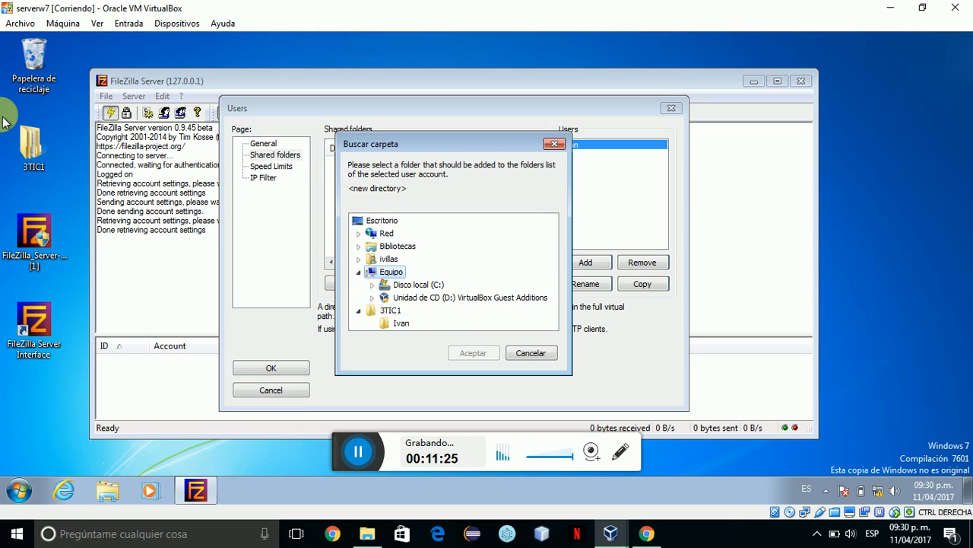
click(401, 323)
click(473, 353)
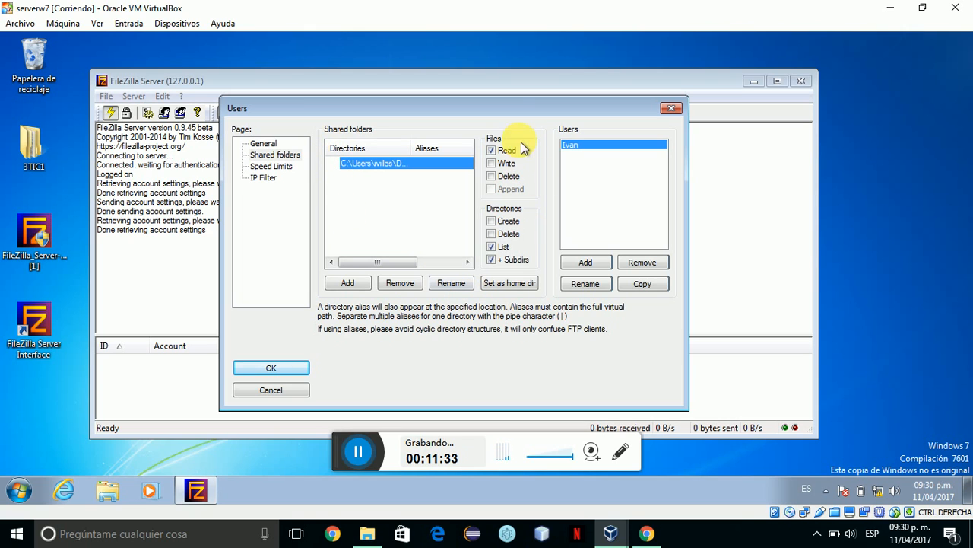
click(491, 162)
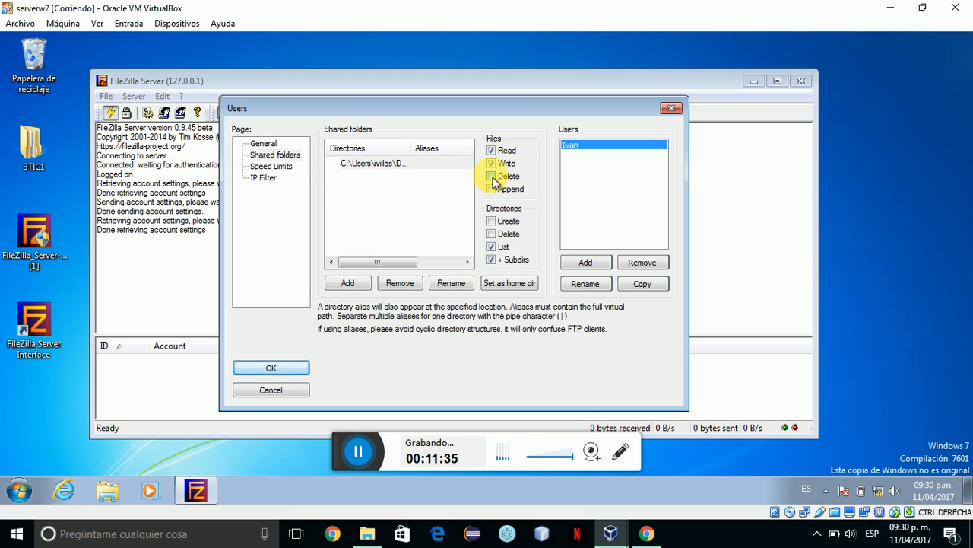
click(492, 235)
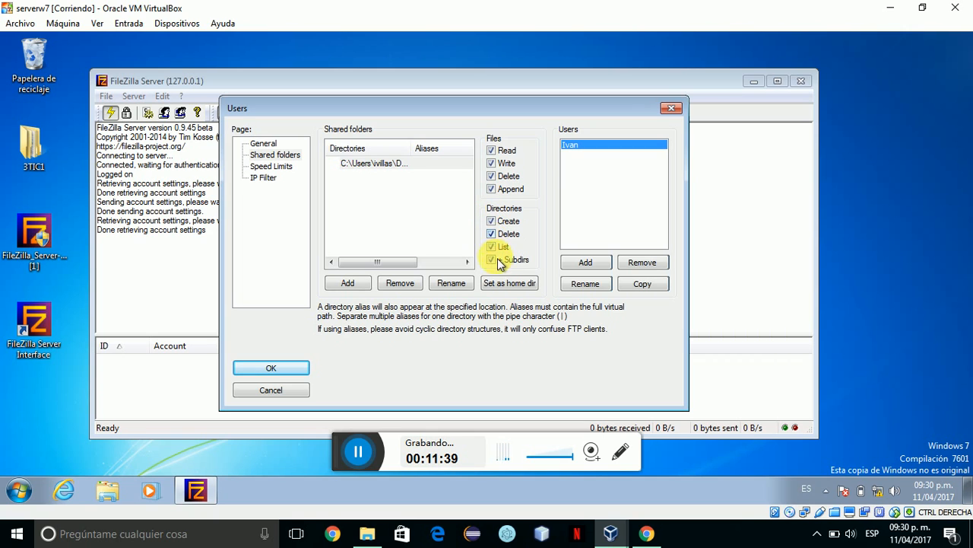
click(502, 286)
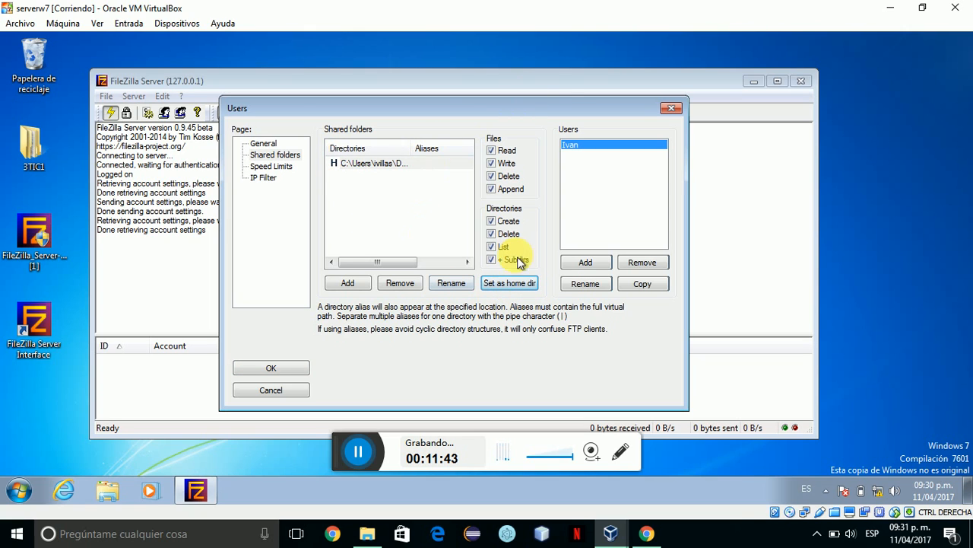
click(271, 368)
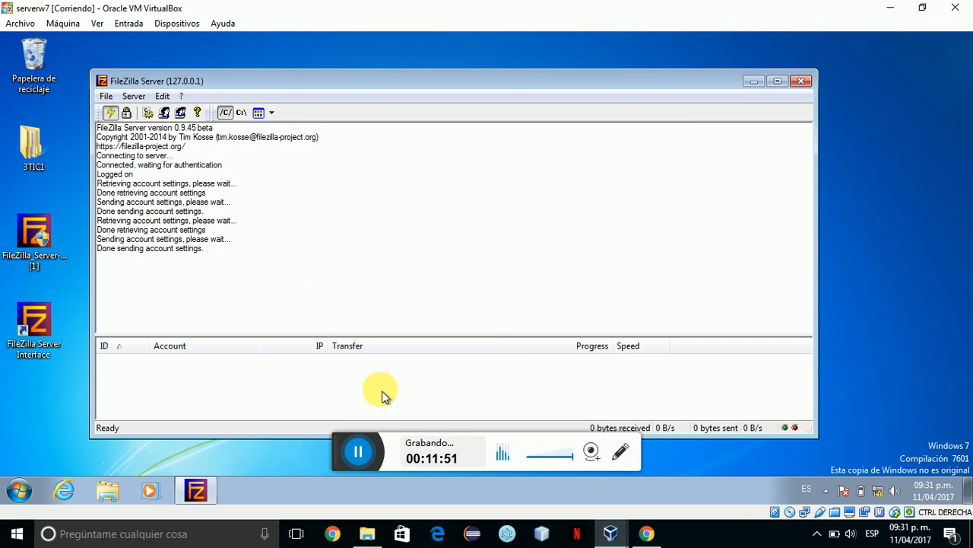
click(613, 532)
Switch via taskbar previews to the clientew7 window, then to the VirtualBox manager showing the running VMs.
click(614, 533)
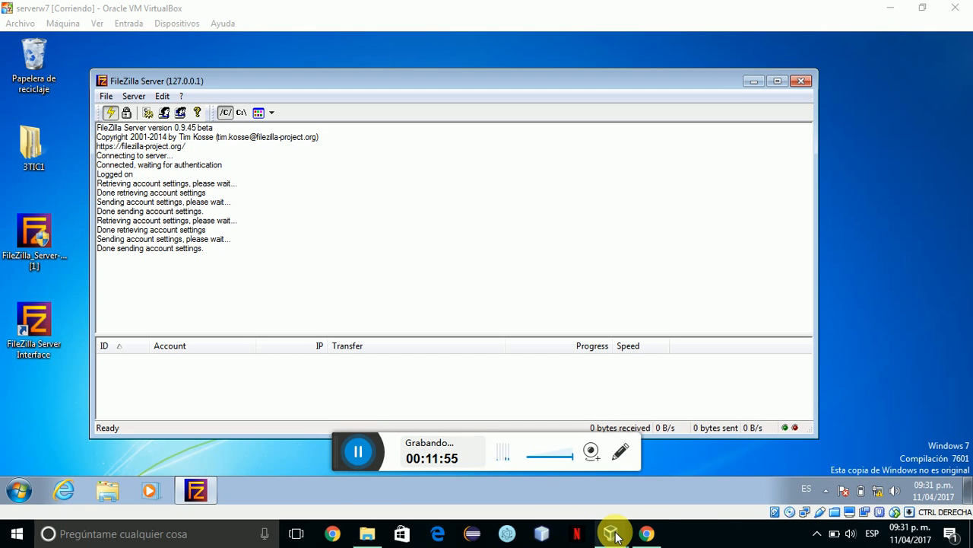
click(616, 534)
click(670, 456)
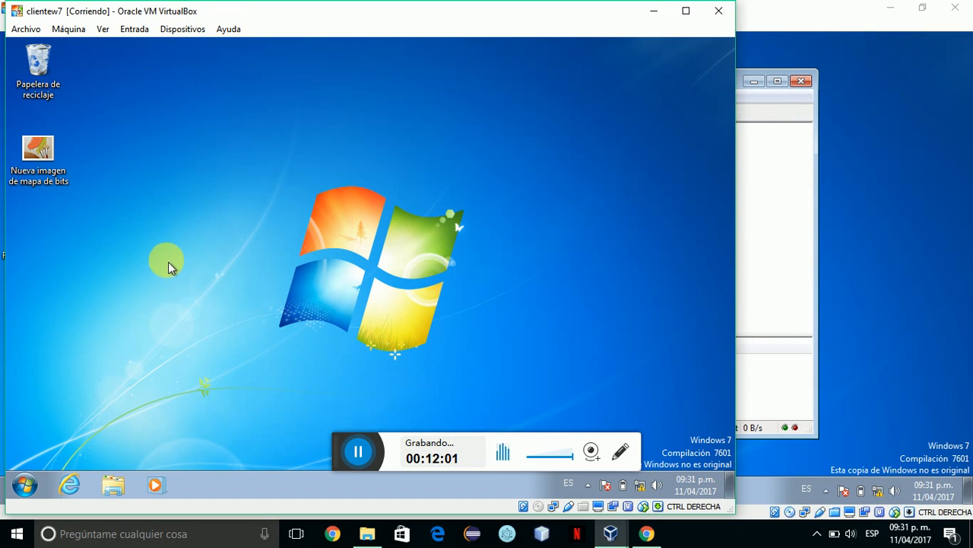
click(182, 32)
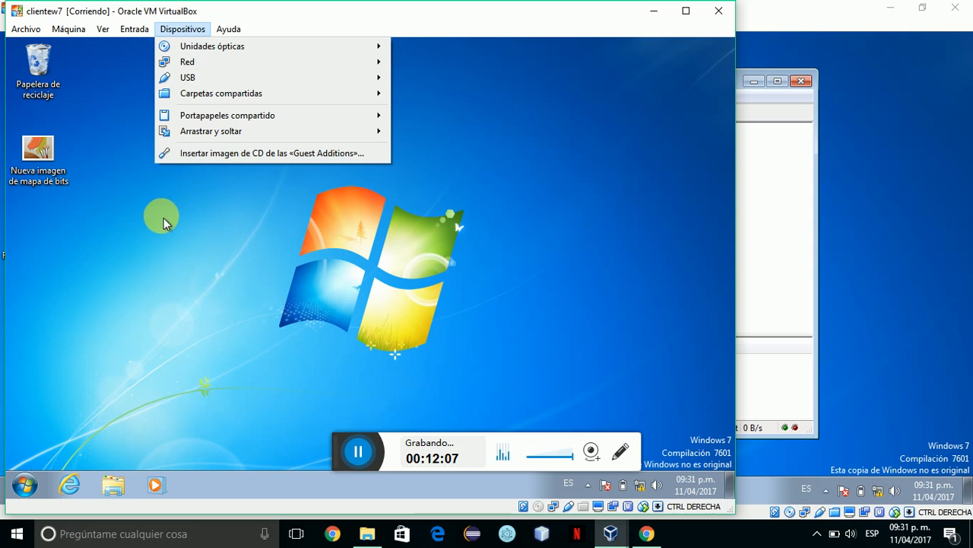
click(168, 263)
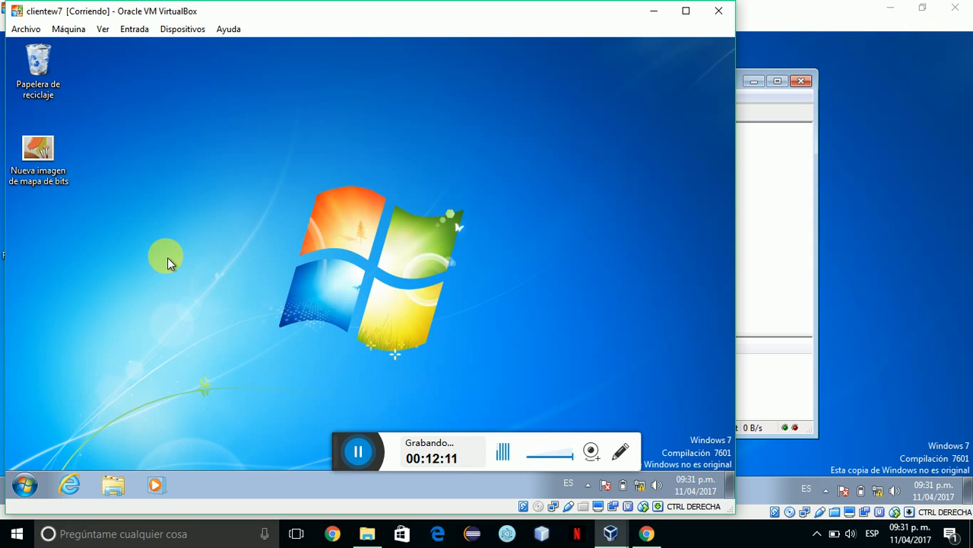
click(620, 537)
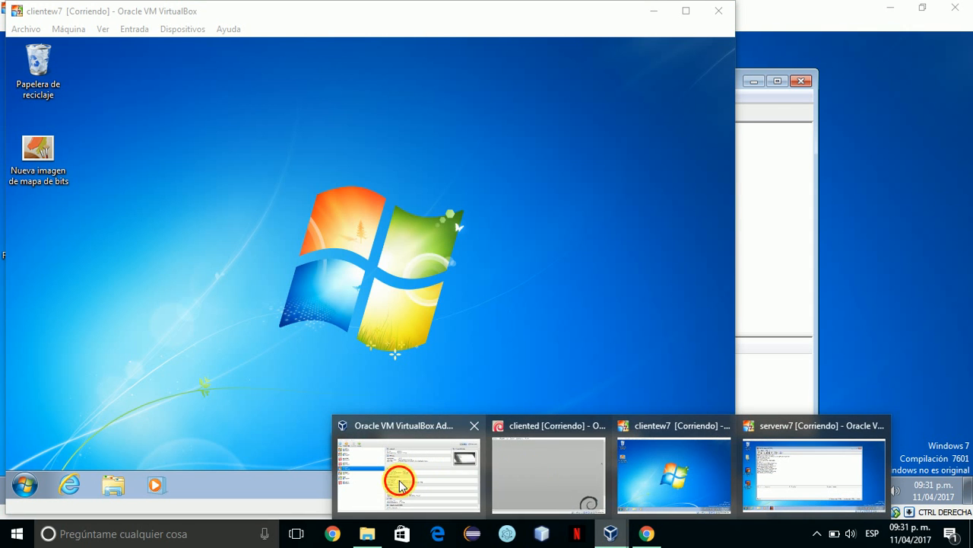
click(399, 485)
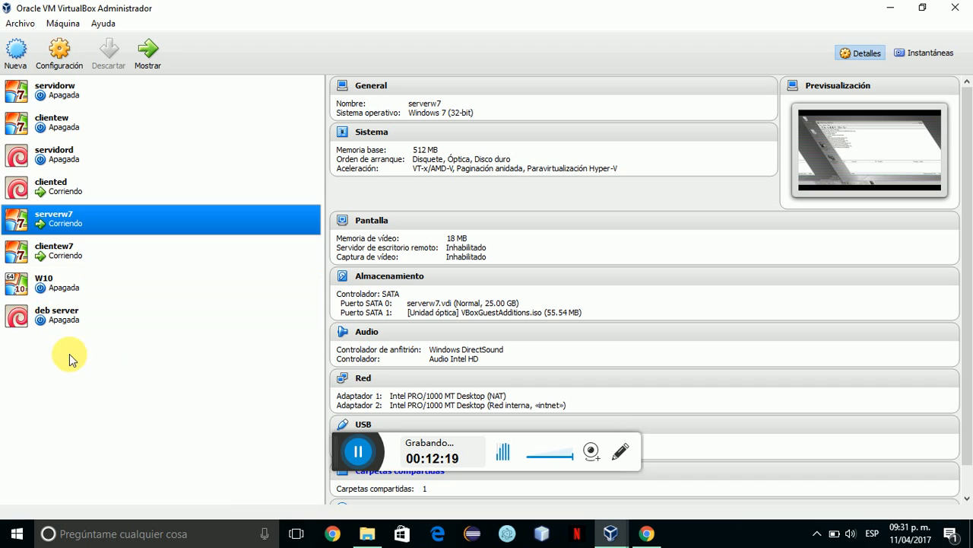
click(612, 536)
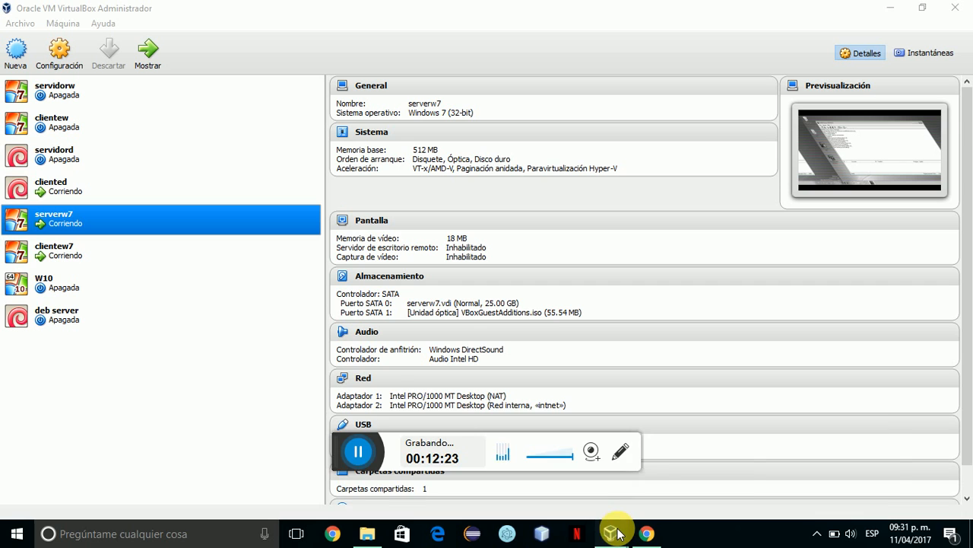
Bring the clientew7 virtual machine to the front and check its device options.
mouse_move(616, 533)
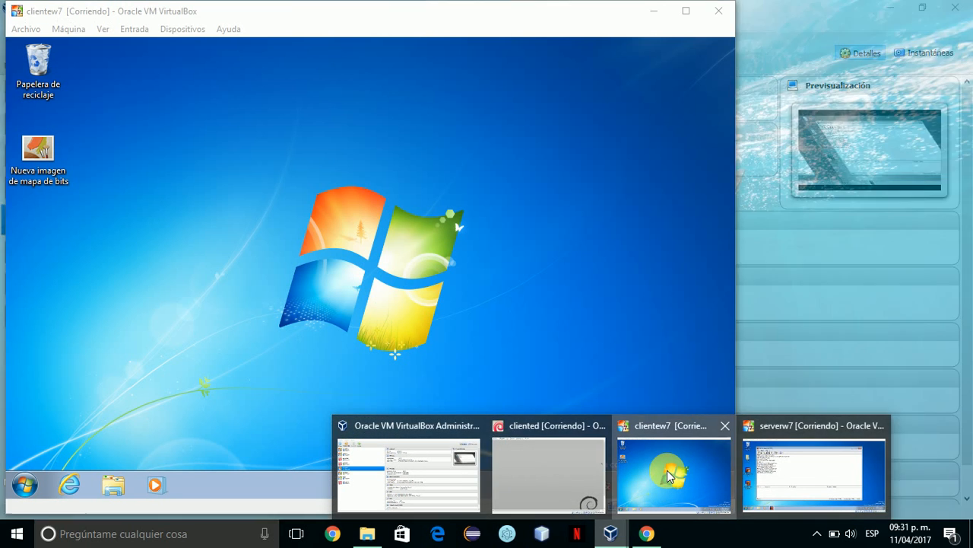
click(688, 467)
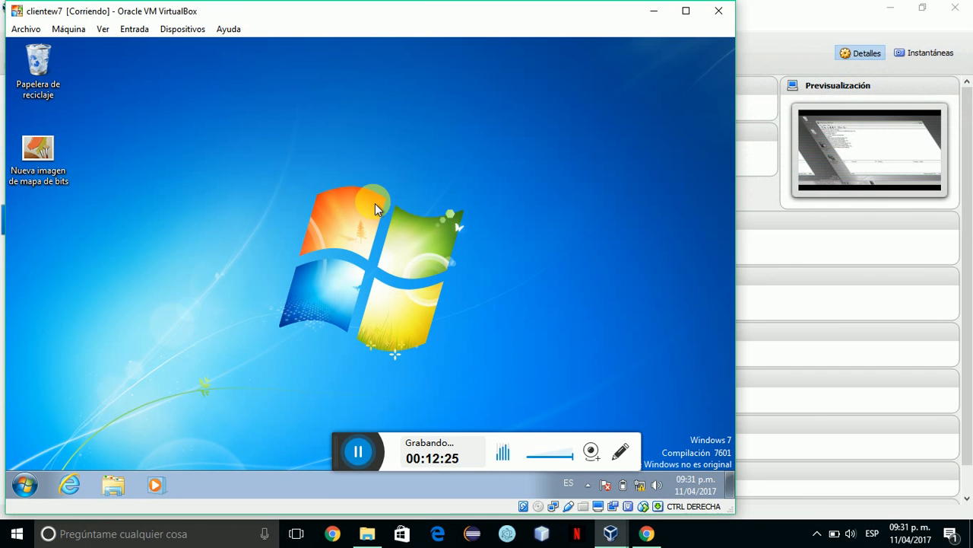
click(179, 28)
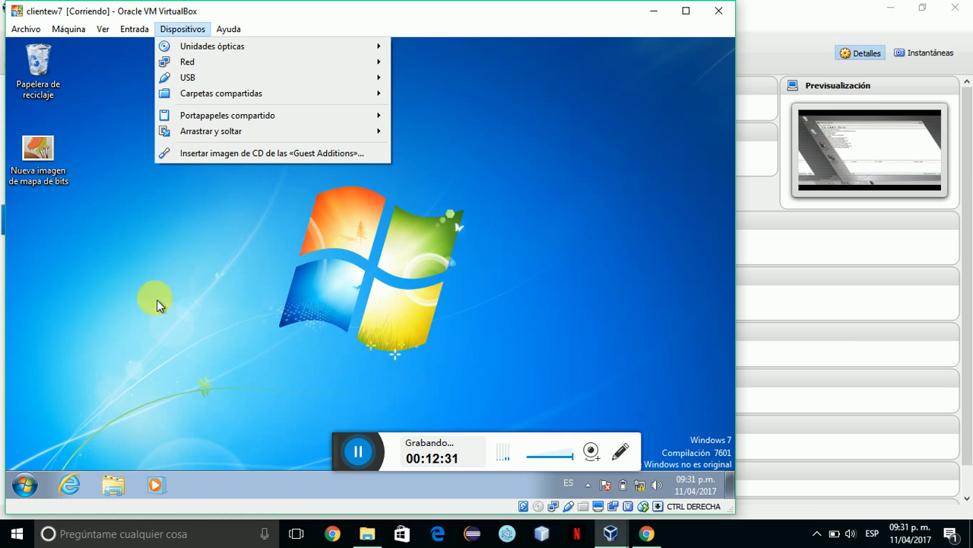
click(452, 458)
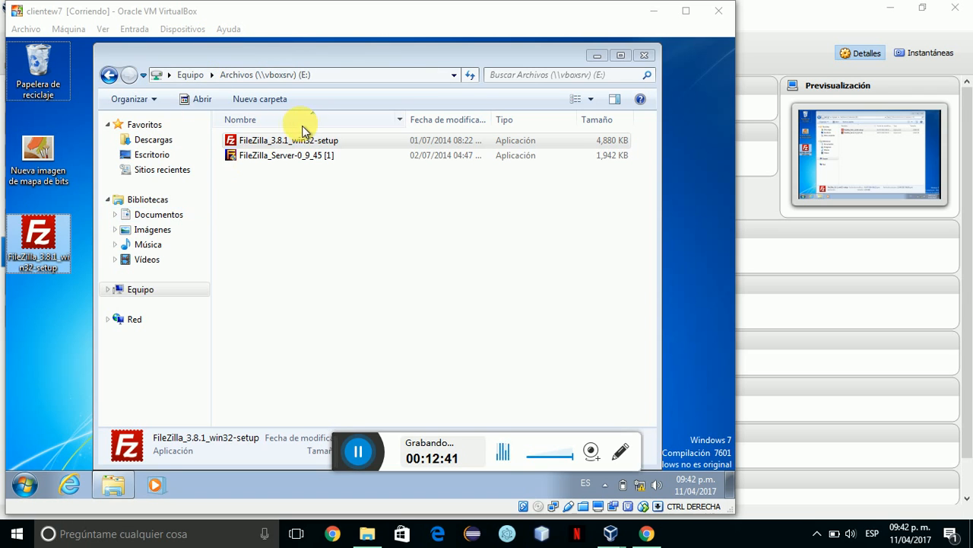
Select the FileZilla installer in the share and close the shared folder window.
click(267, 143)
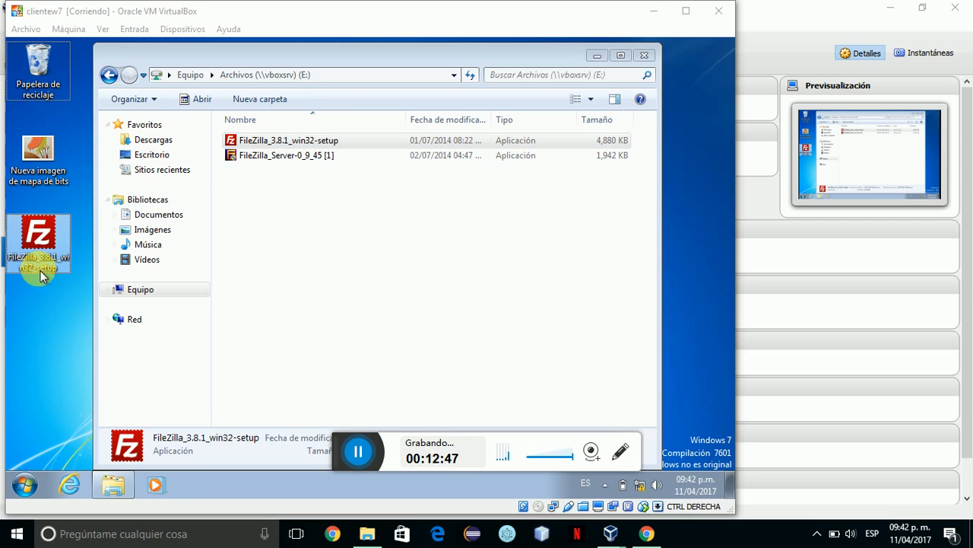
click(42, 320)
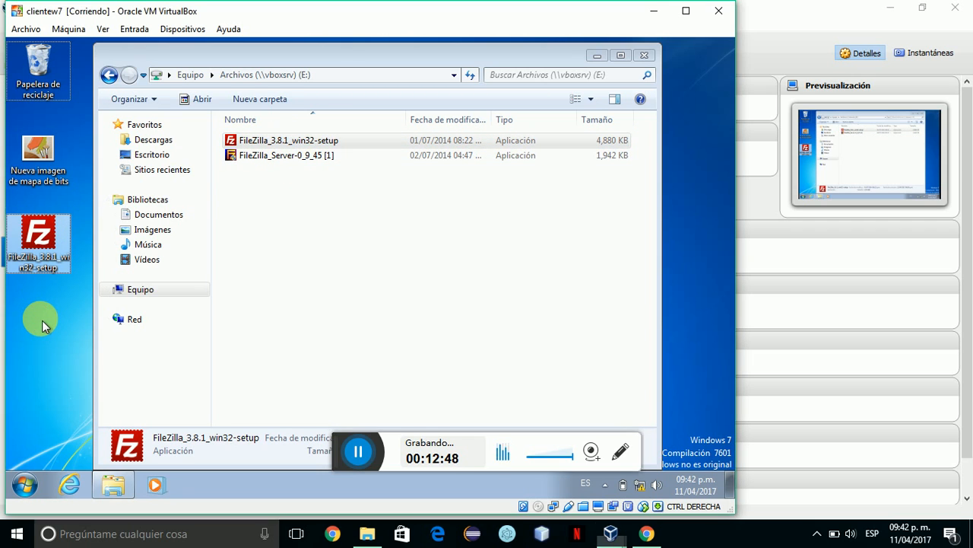
click(648, 57)
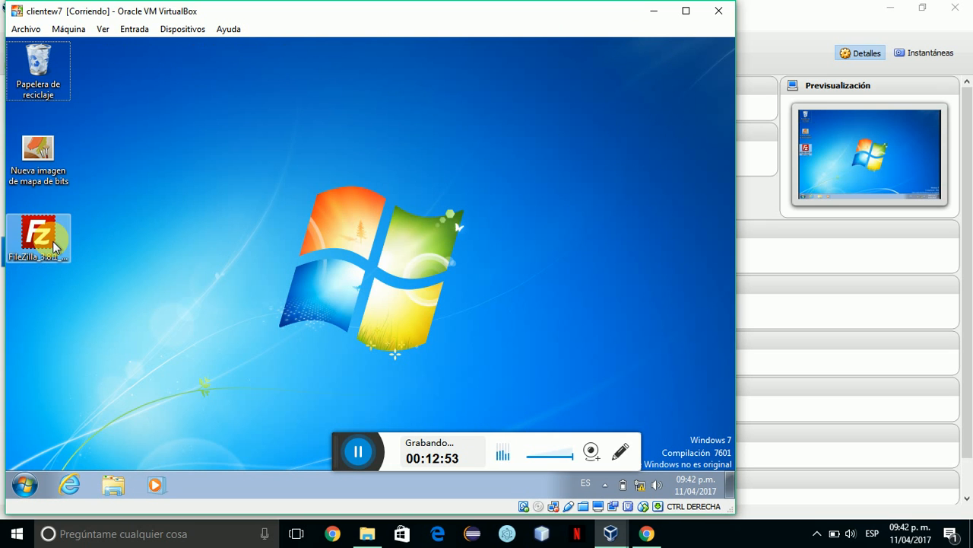
Run the FileZilla 3.8.1 installer, accepting the license and all default options.
double_click(53, 241)
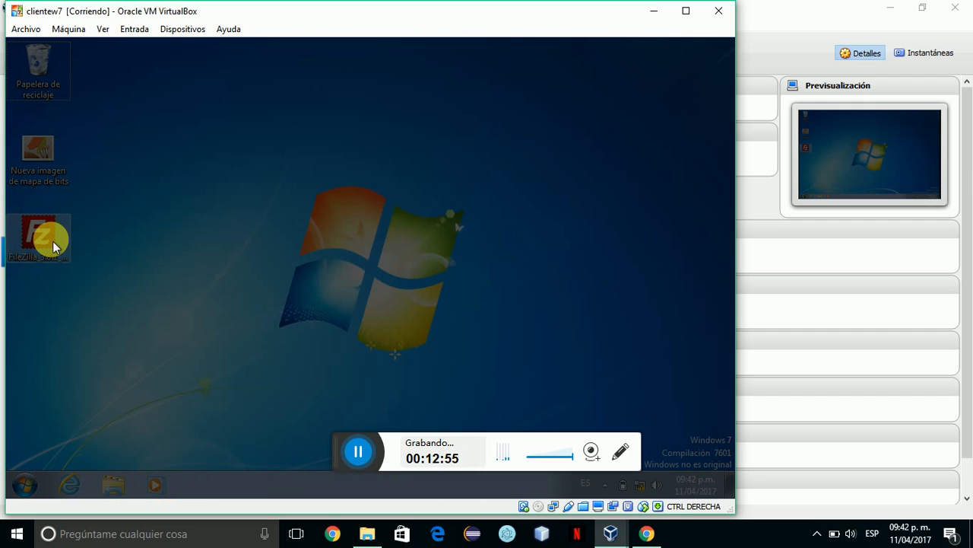
click(427, 292)
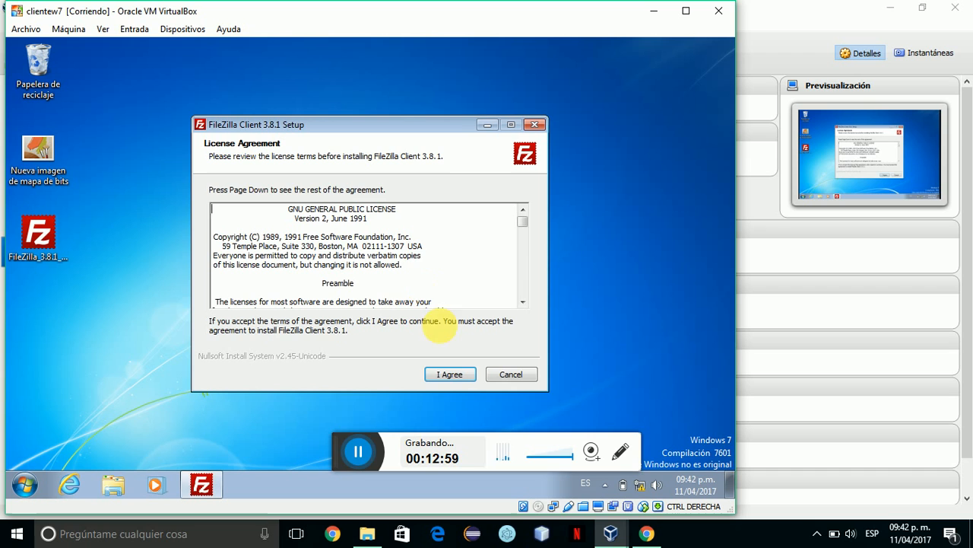
click(451, 370)
click(451, 370)
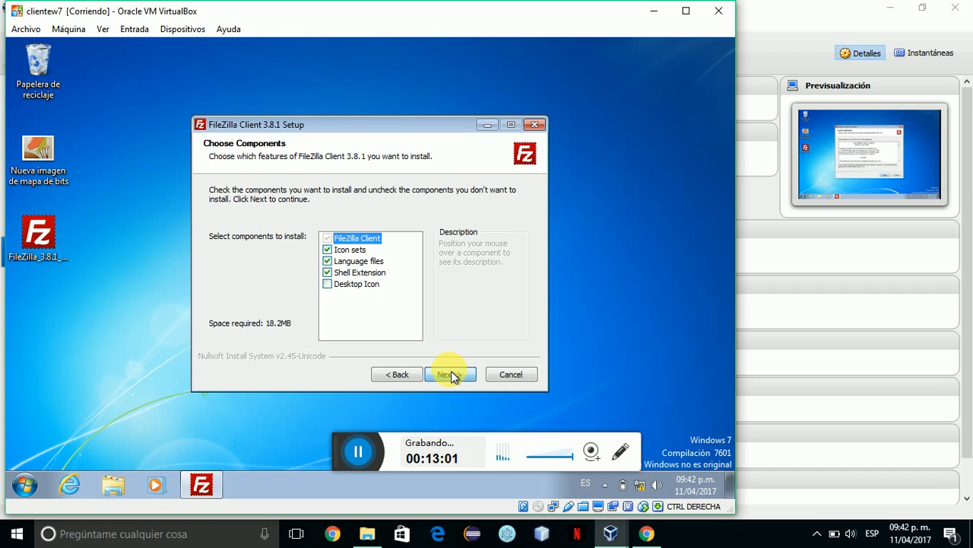
click(451, 370)
click(451, 370)
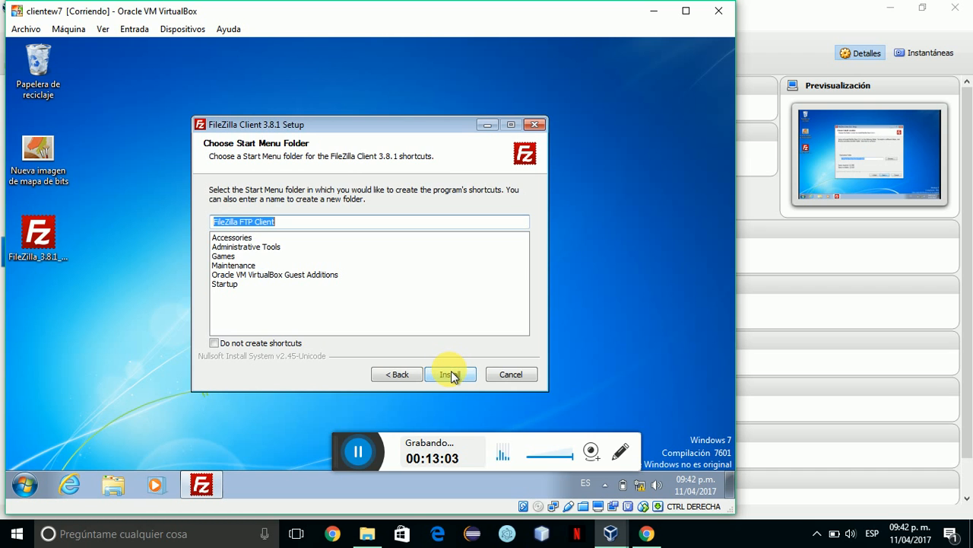
click(451, 372)
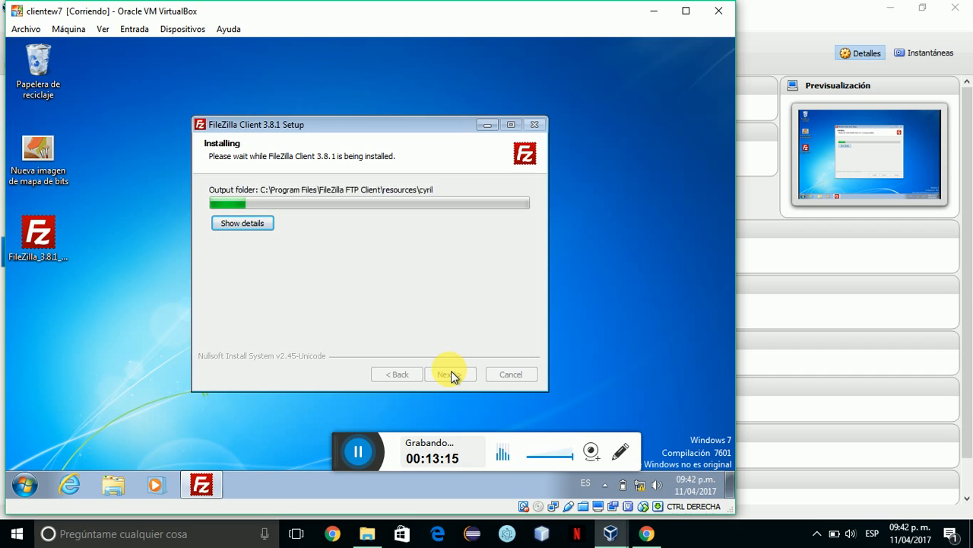
Finish setup with Start FileZilla now checked so the client launches.
click(446, 450)
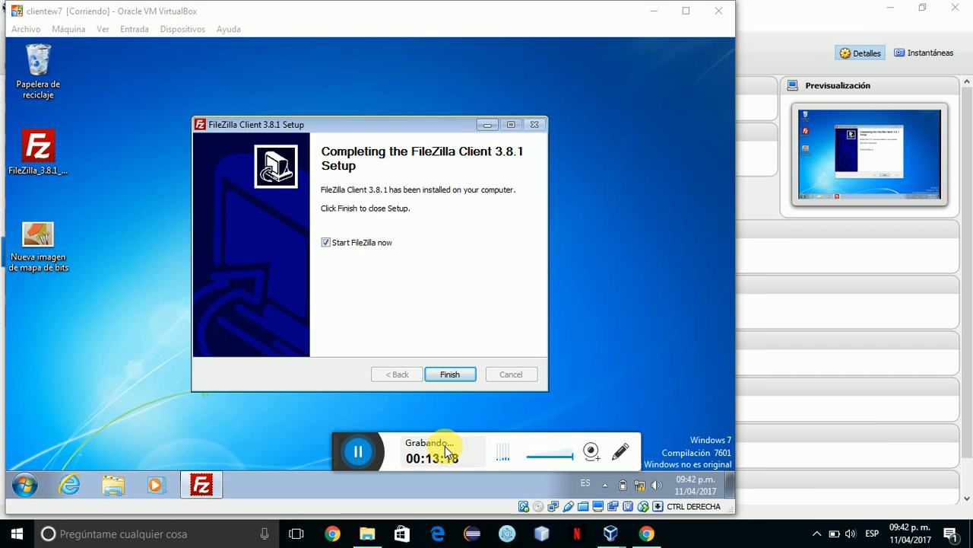
click(450, 374)
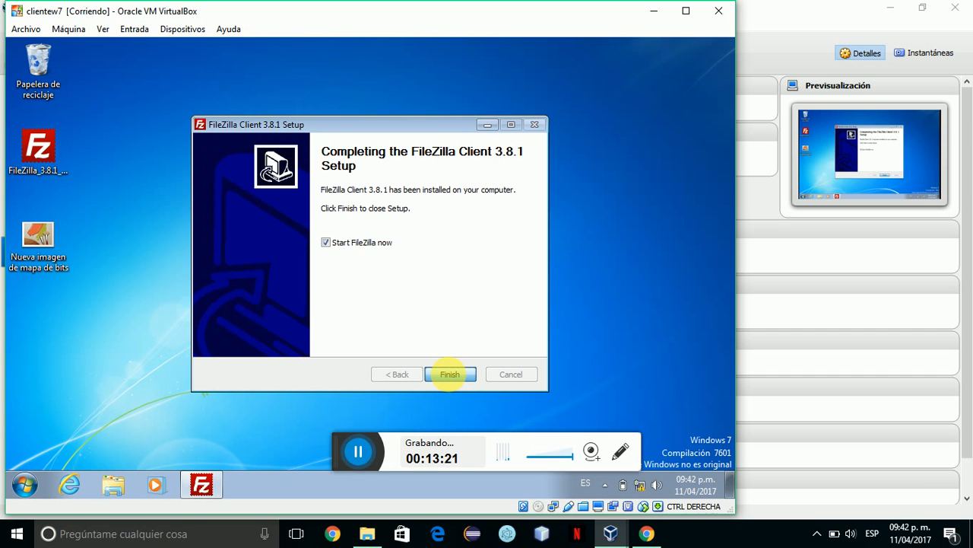
click(449, 375)
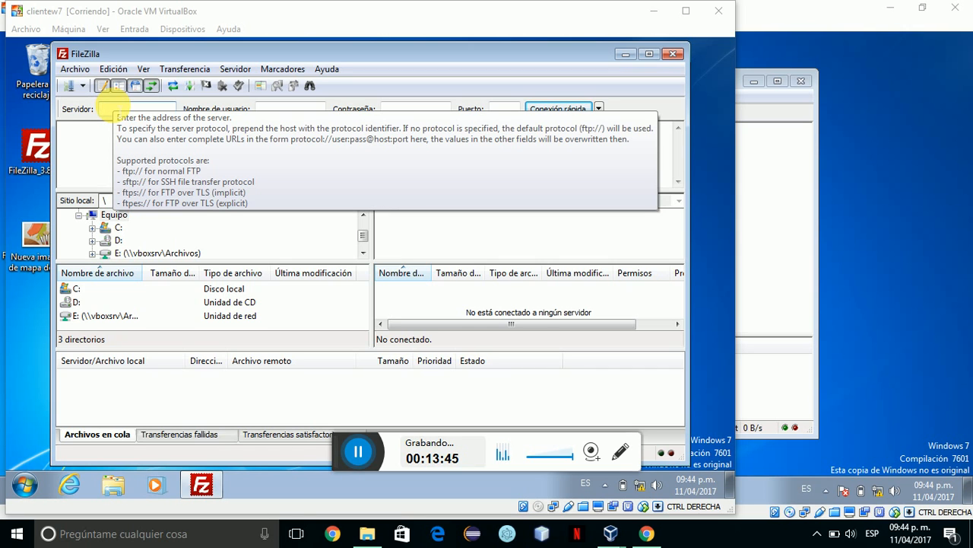
Enter host 192.168.1.10 and the FTP user's name in the Quickconnect bar.
click(183, 59)
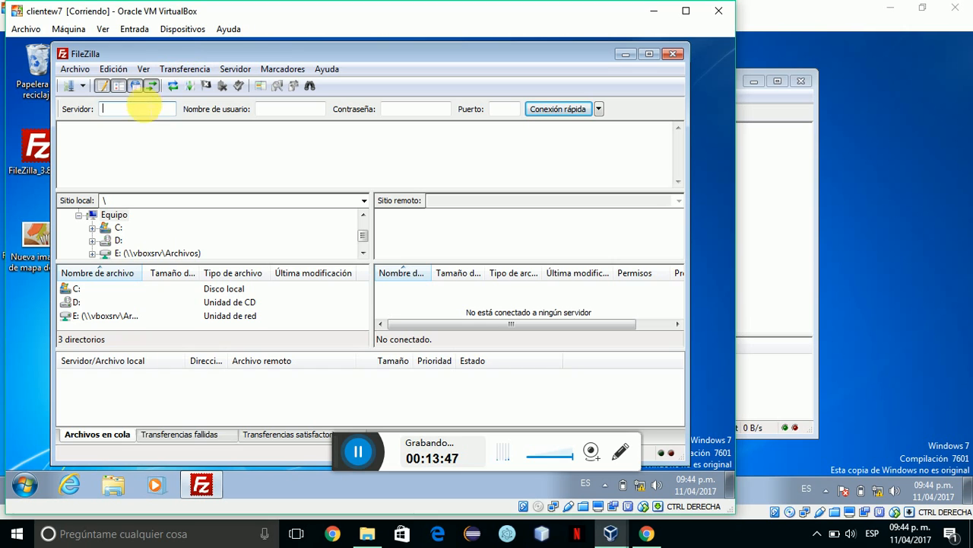
click(143, 111)
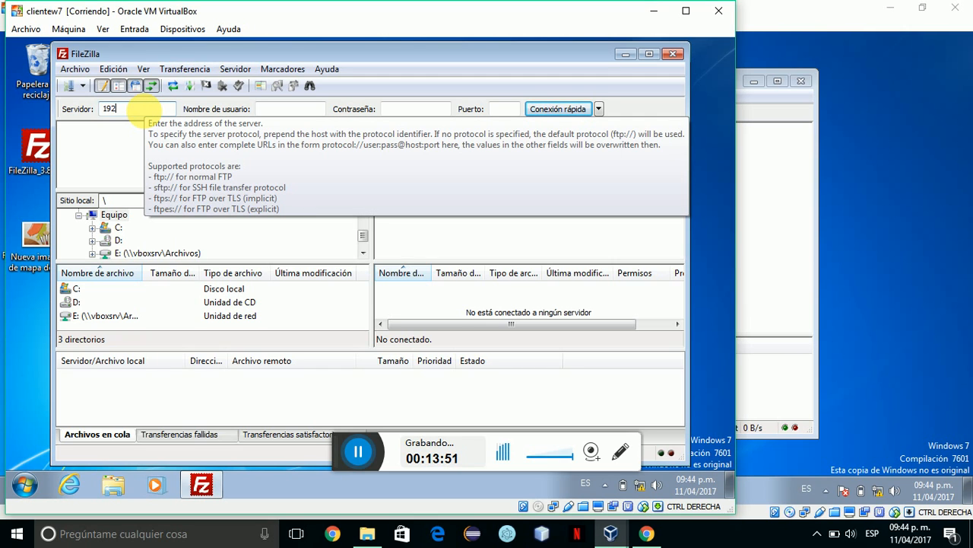
text(192.168.1.10)
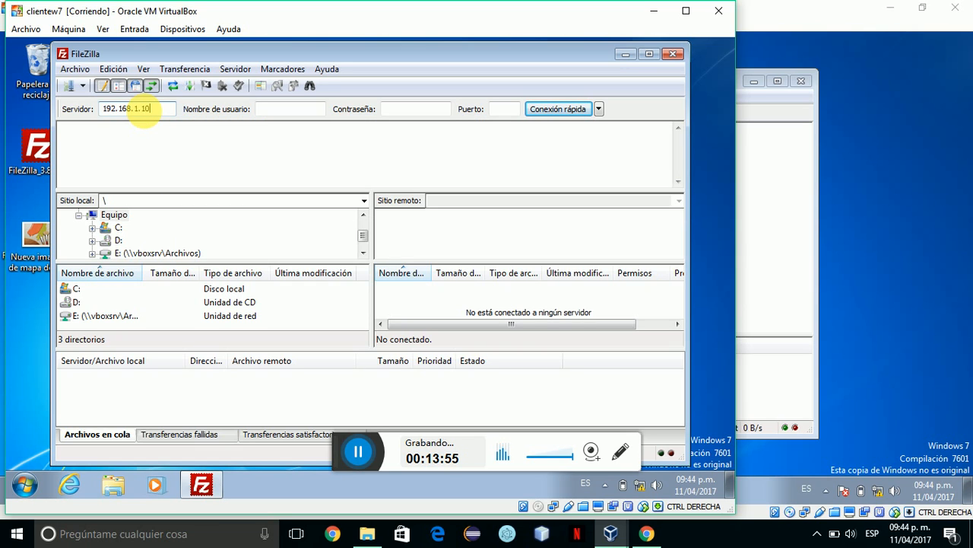
click(296, 108)
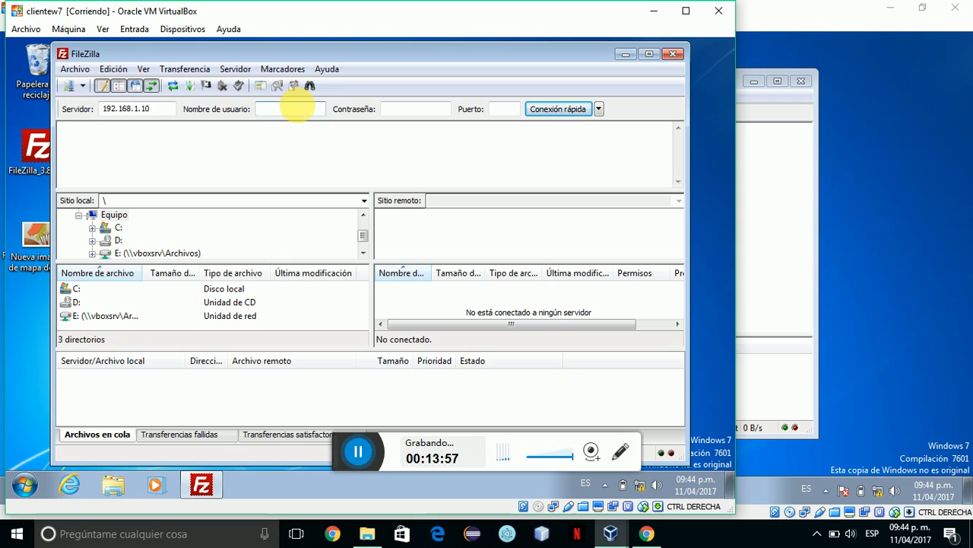
key(Caps_Lock)
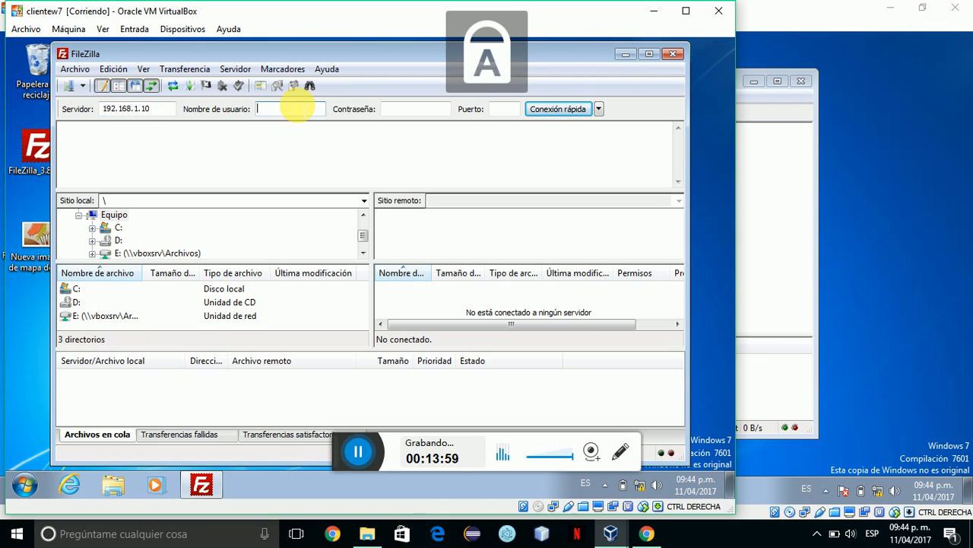
text(I)
key(Caps_Lock)
text(van)
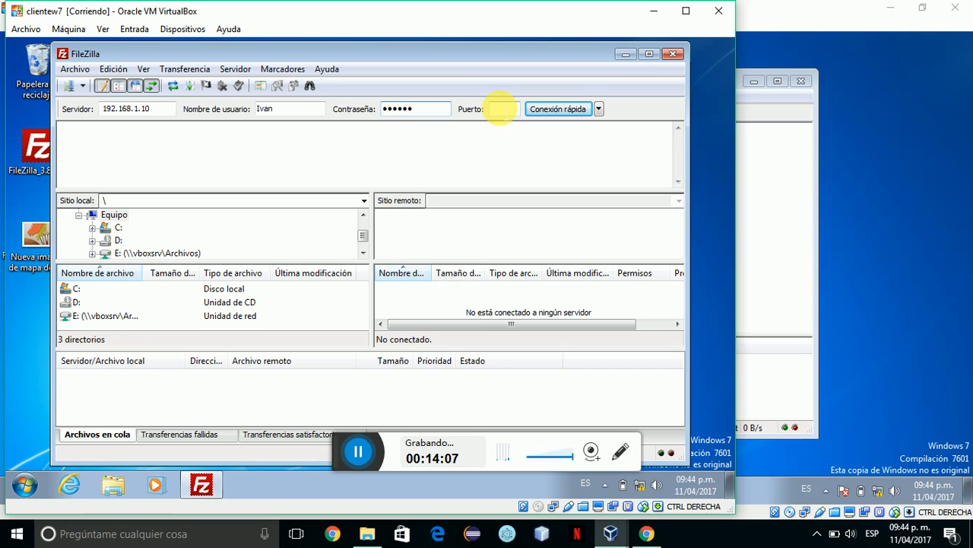
Set port 21 and connect to the FTP server.
click(499, 109)
click(413, 440)
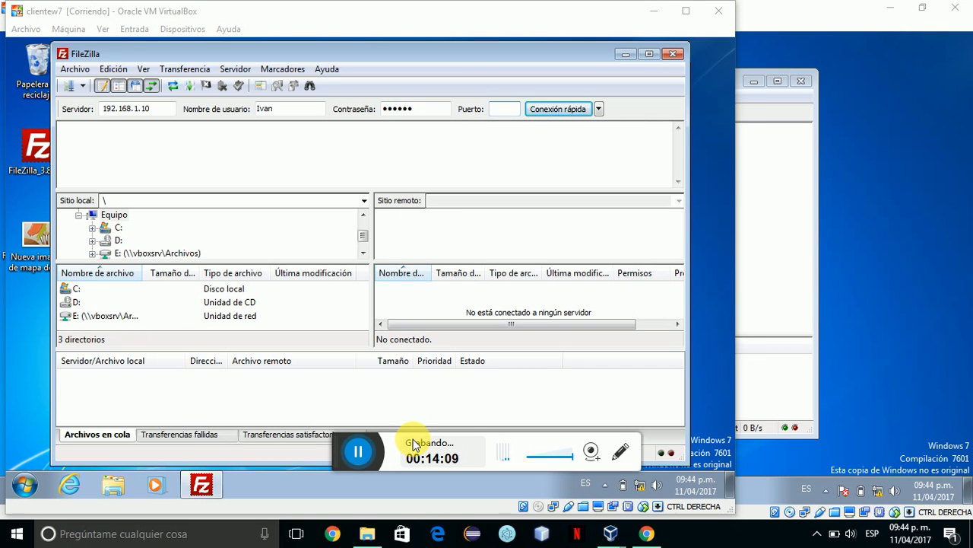
click(498, 110)
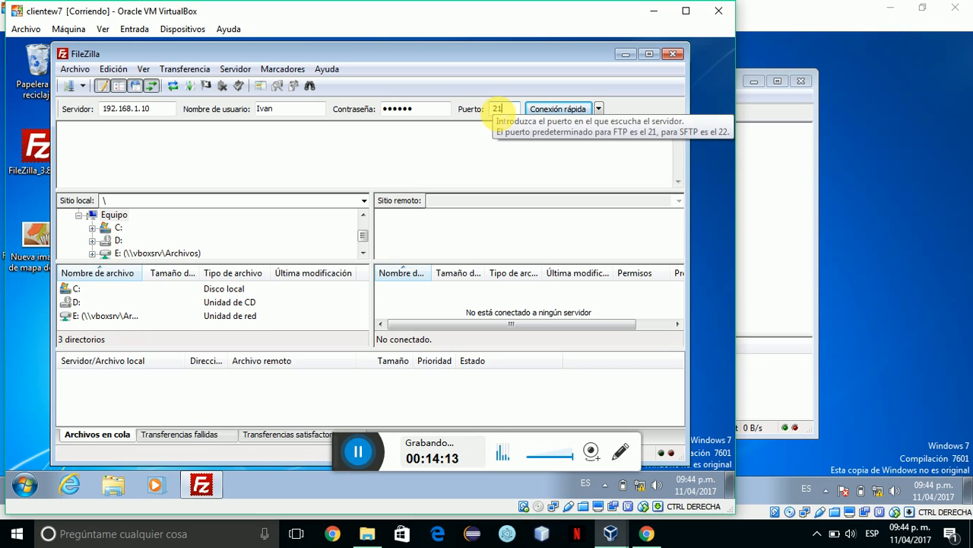
text(21)
click(563, 112)
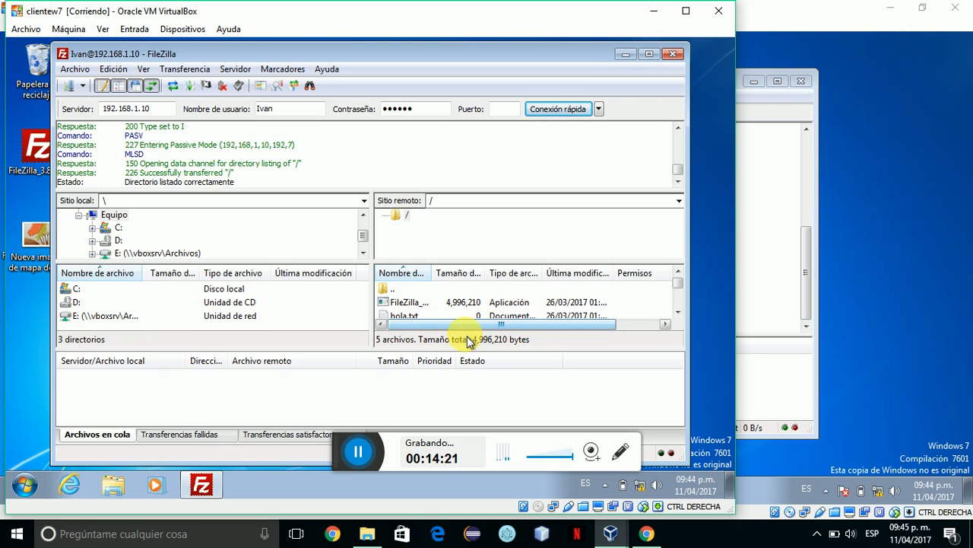
Create an empty prueba.txt file in the server root, dismissing the temp folder error.
drag(473, 359, 467, 404)
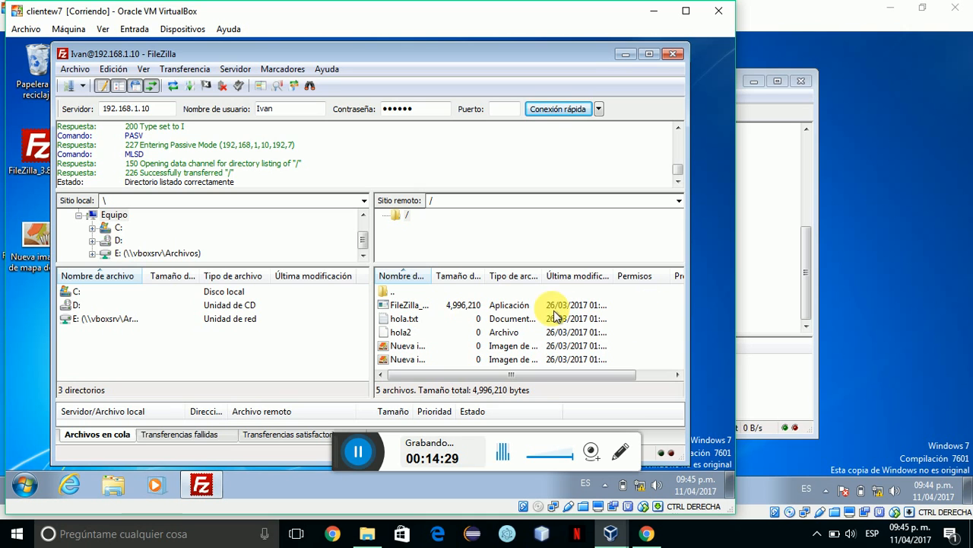
click(644, 321)
right_click(643, 321)
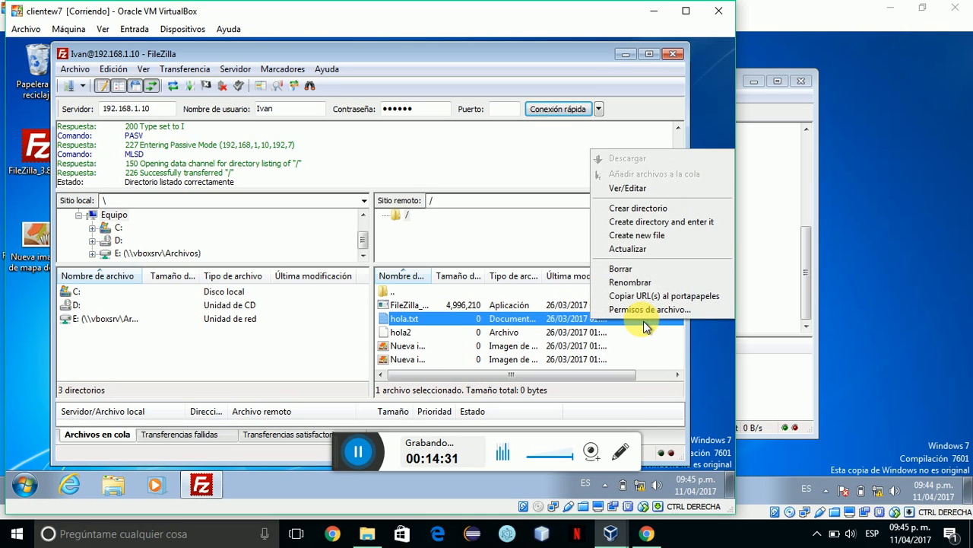
click(636, 237)
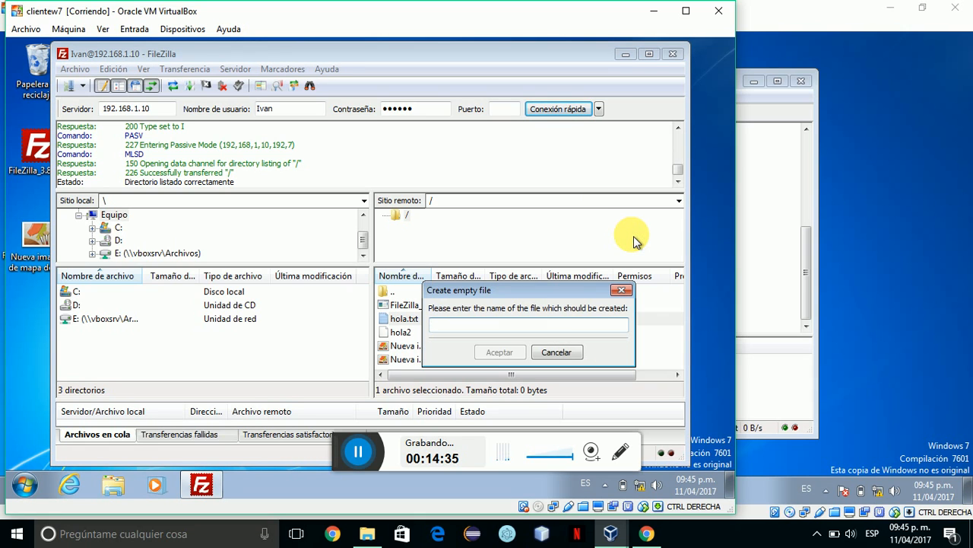
text(prue)
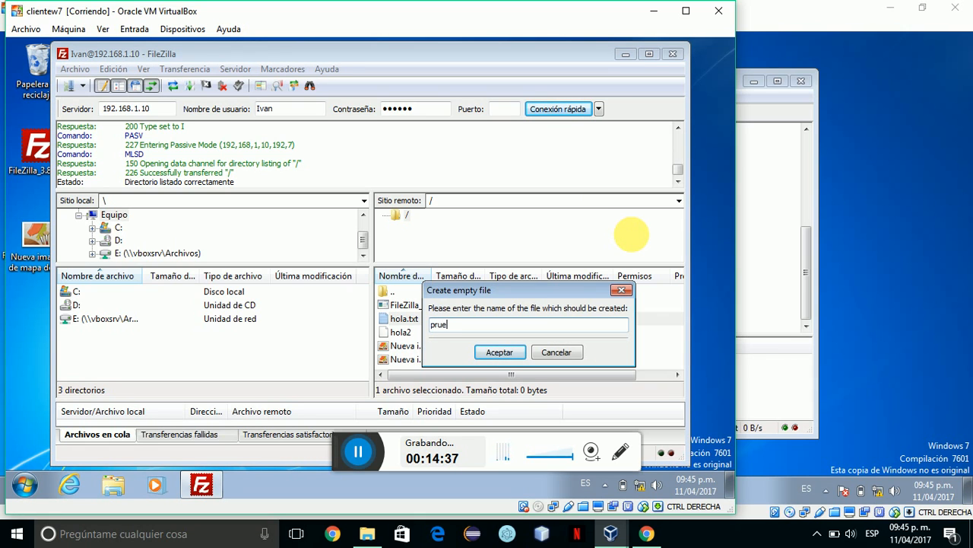
text(ba.txt)
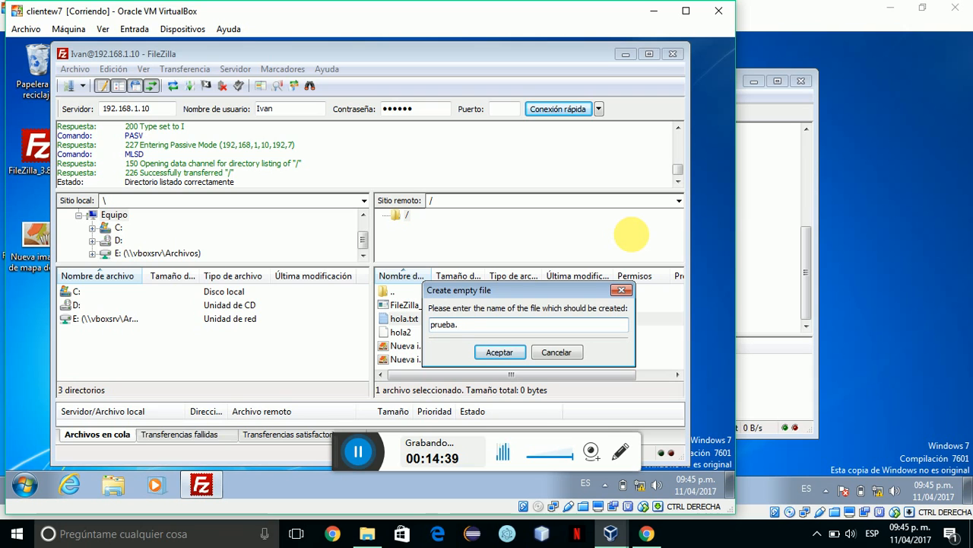
click(508, 353)
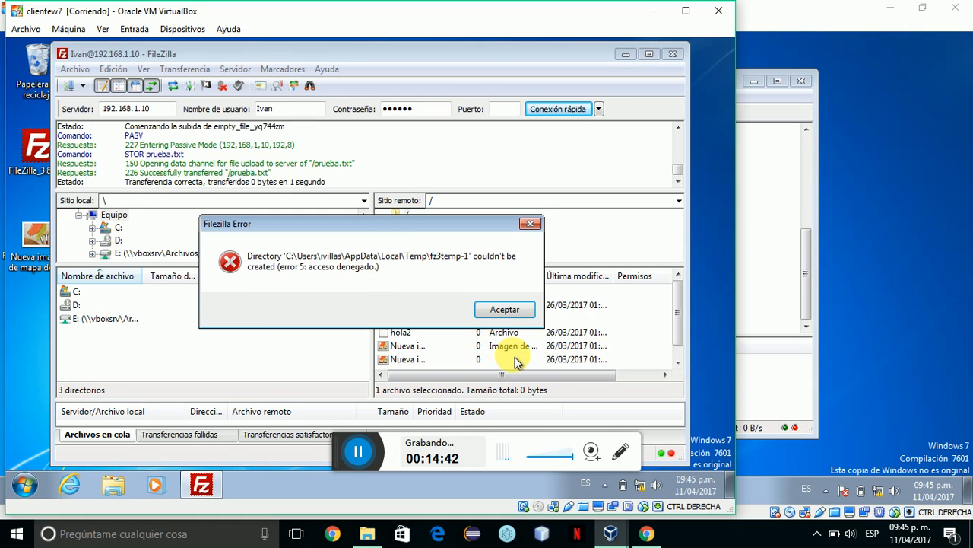
click(500, 312)
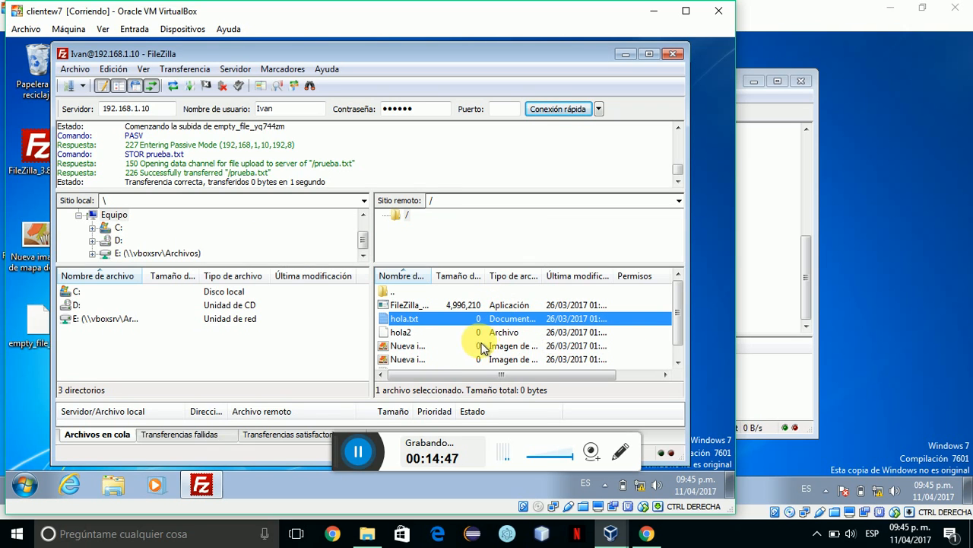
Select the new prueba.txt in the remote listing.
drag(679, 315, 682, 344)
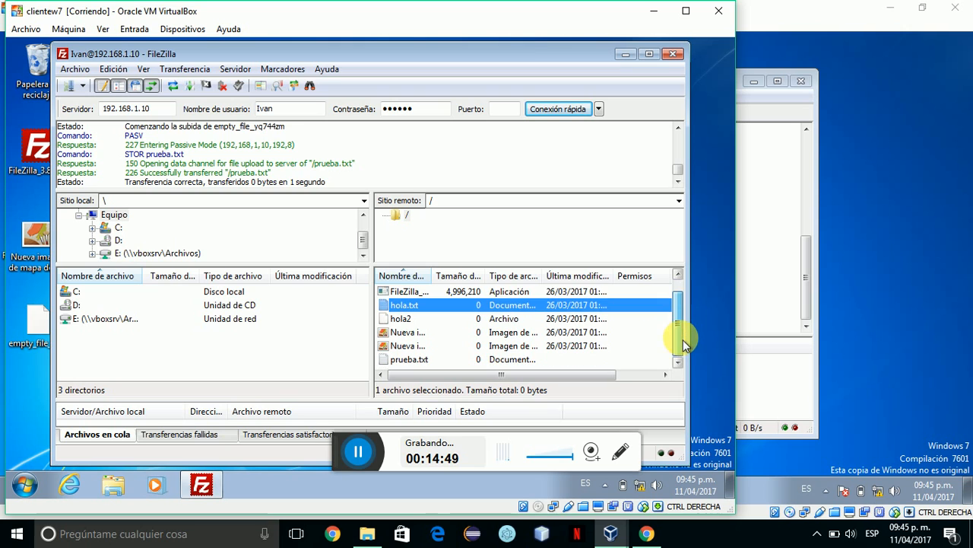
click(508, 362)
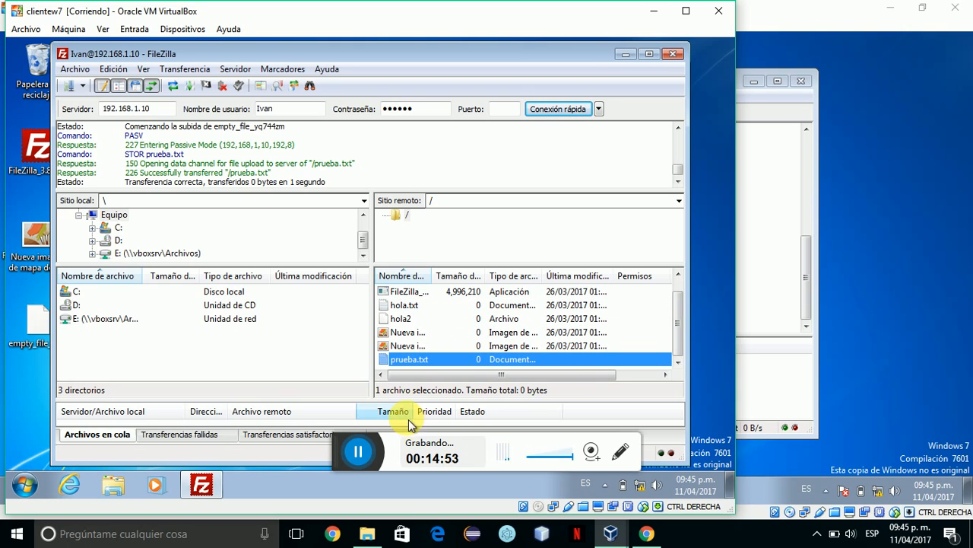
click(434, 452)
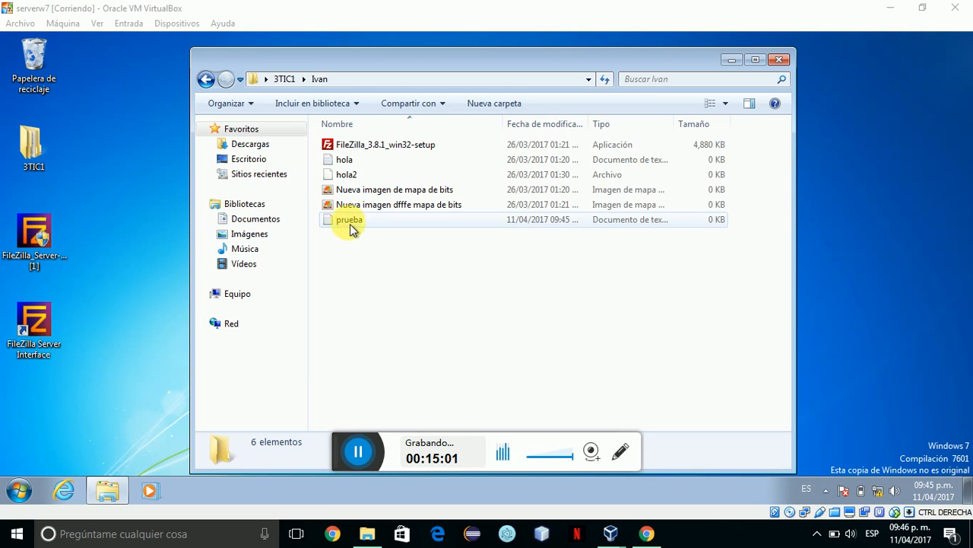
Create a folder named Nueva carpeta in the FTP user's folder on serverw7.
right_click(368, 268)
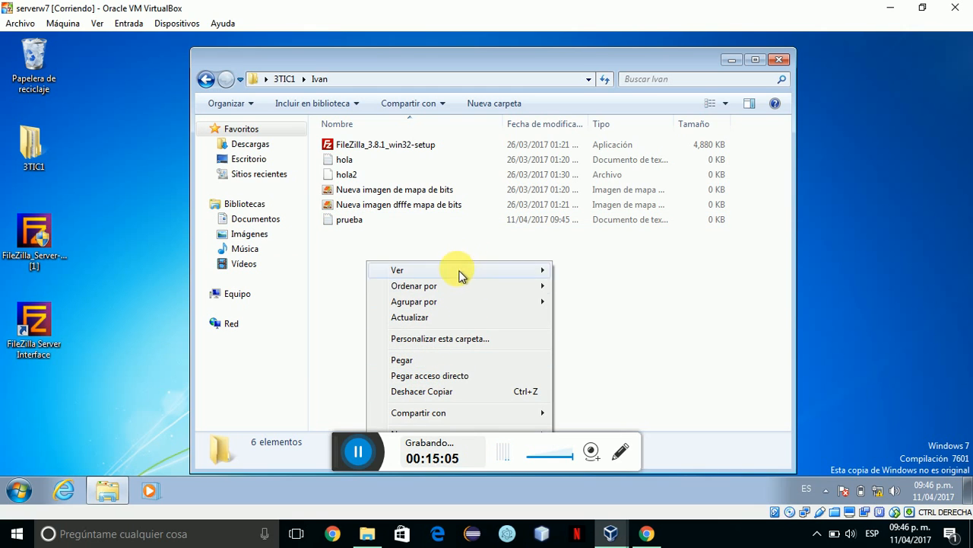
click(670, 261)
right_click(670, 261)
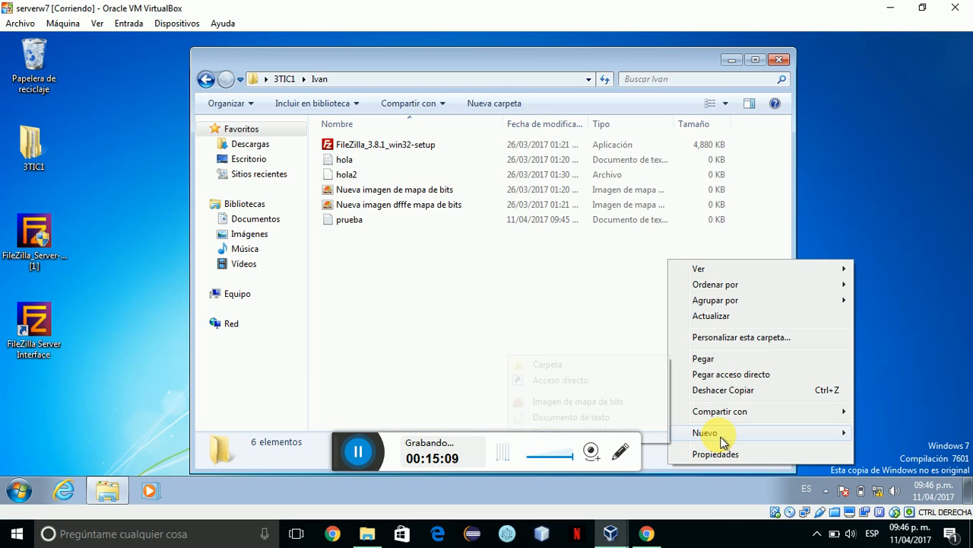
mouse_move(708, 433)
click(580, 368)
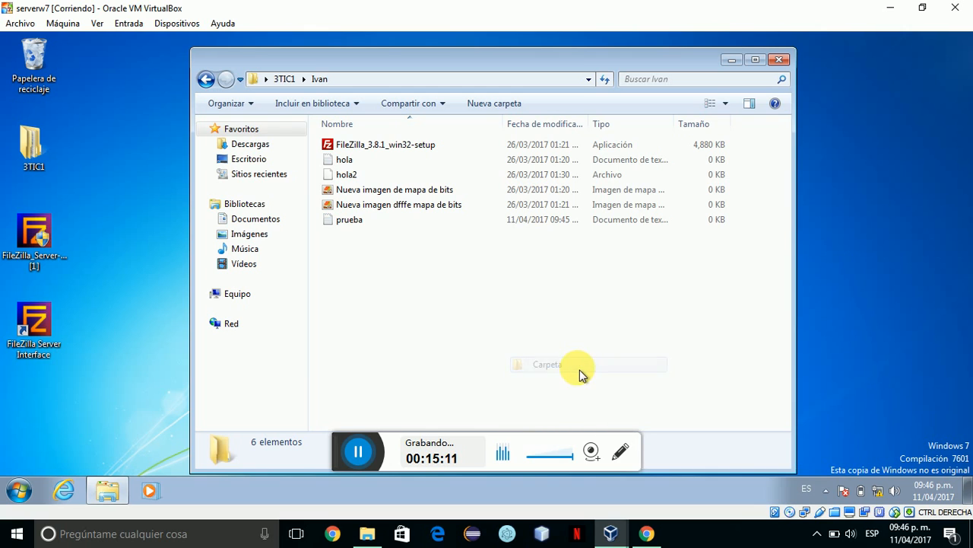
click(472, 360)
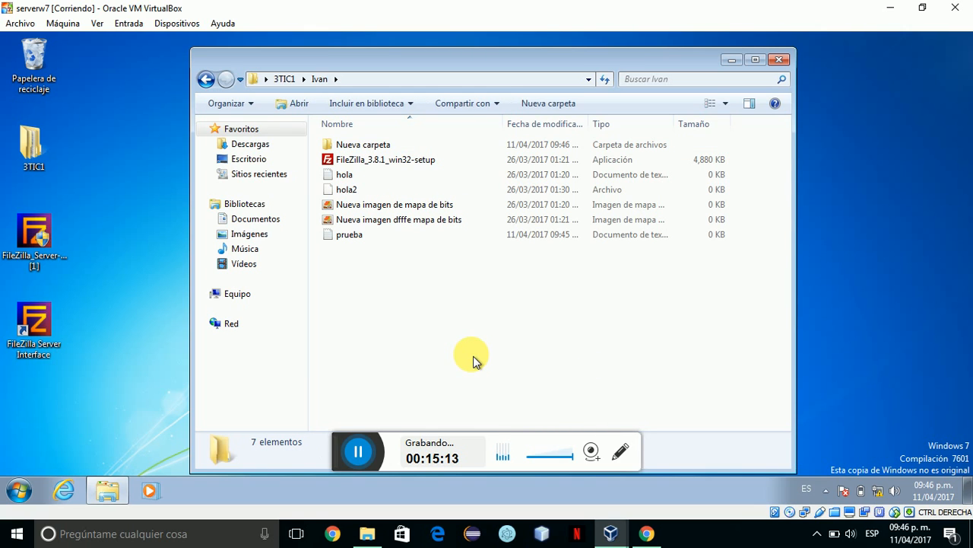
Bring clientew7's FileZilla window back to the front.
click(608, 535)
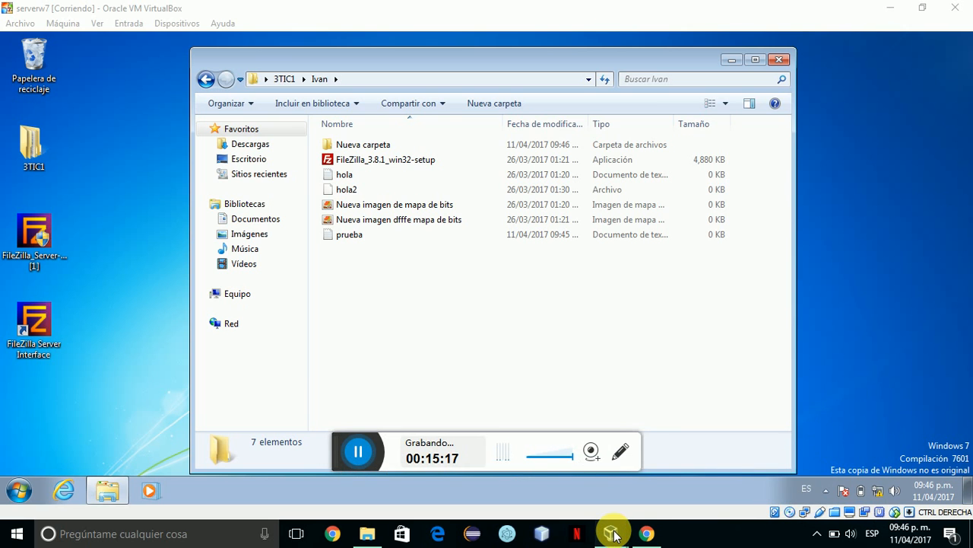
mouse_move(615, 535)
click(817, 438)
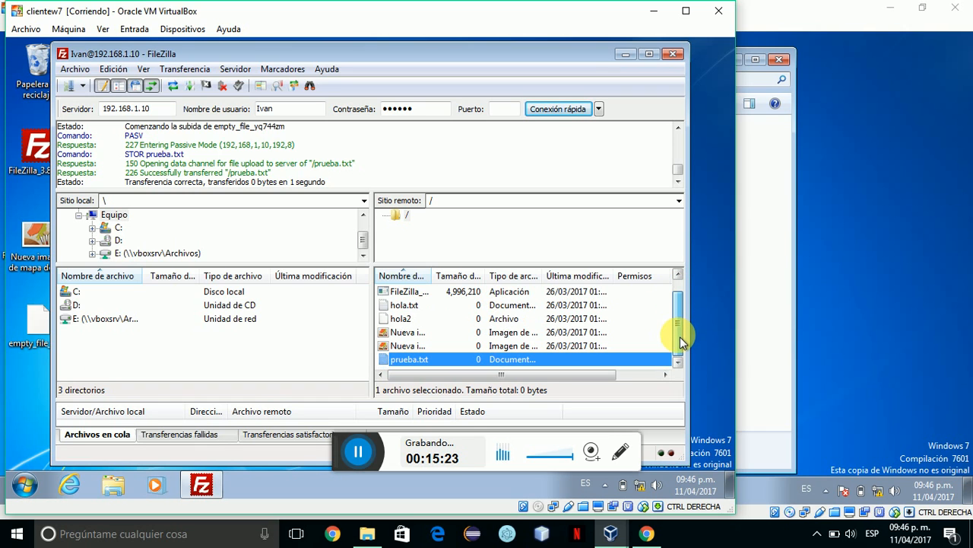
Refresh the remote listing and drag the FileZilla setup file into Nueva carpeta.
right_click(633, 305)
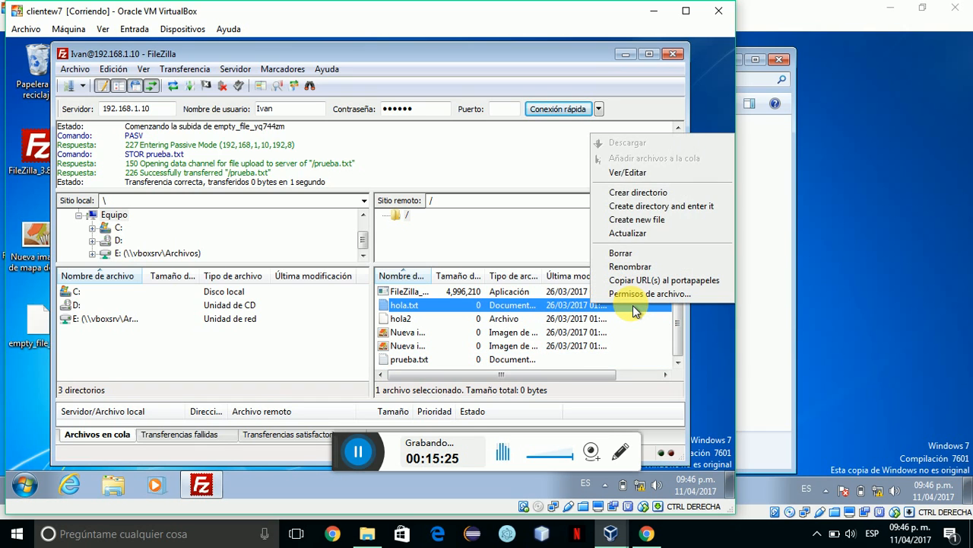
click(626, 233)
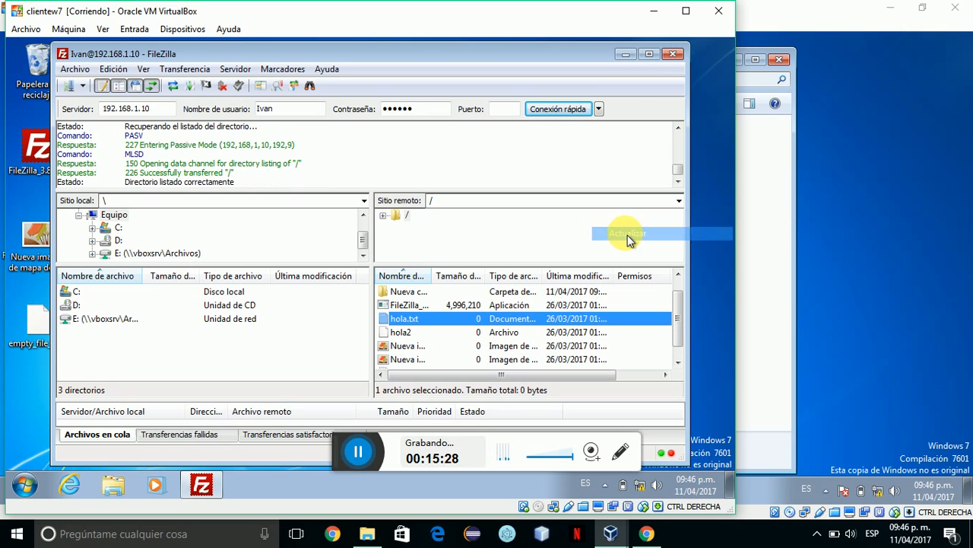
click(413, 307)
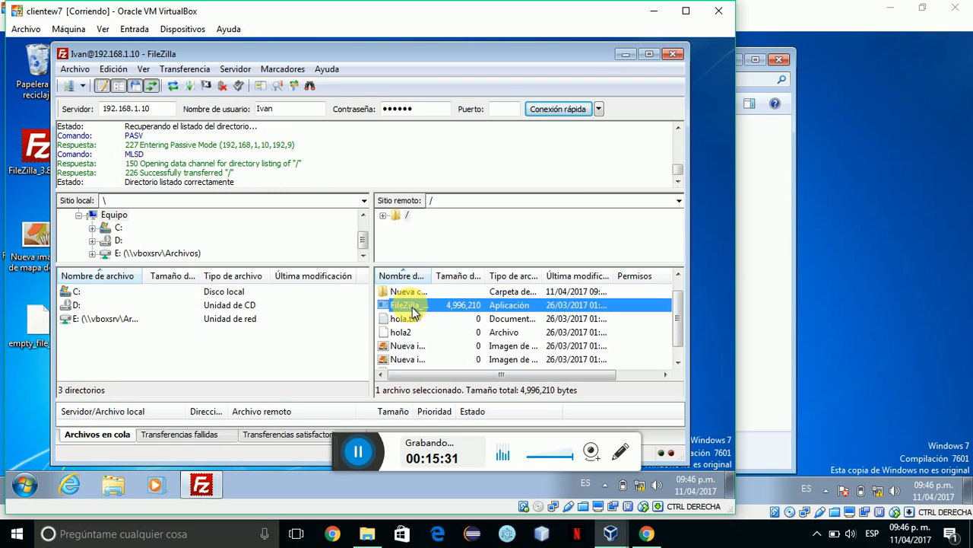
mouse_move(412, 307)
mouse_down()
mouse_move(407, 295)
mouse_move(410, 304)
mouse_up()
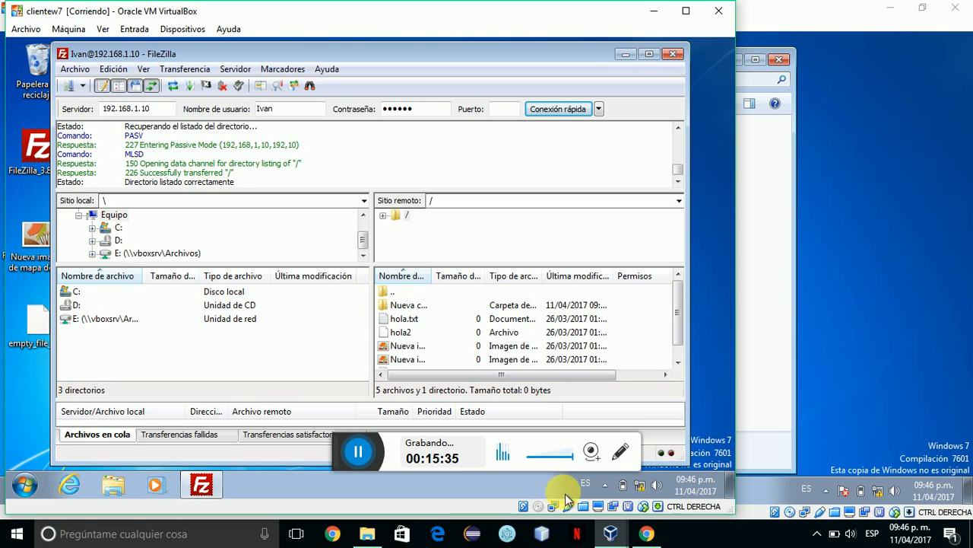
Switch to serverw7 and open Nueva carpeta, which holds FileZilla_3.8.1_win32-setup.
click(613, 530)
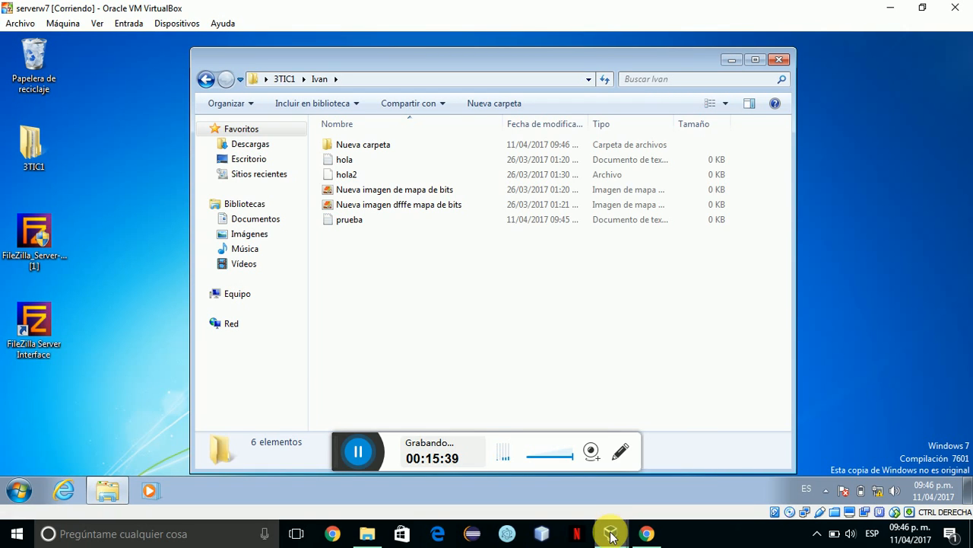
click(380, 149)
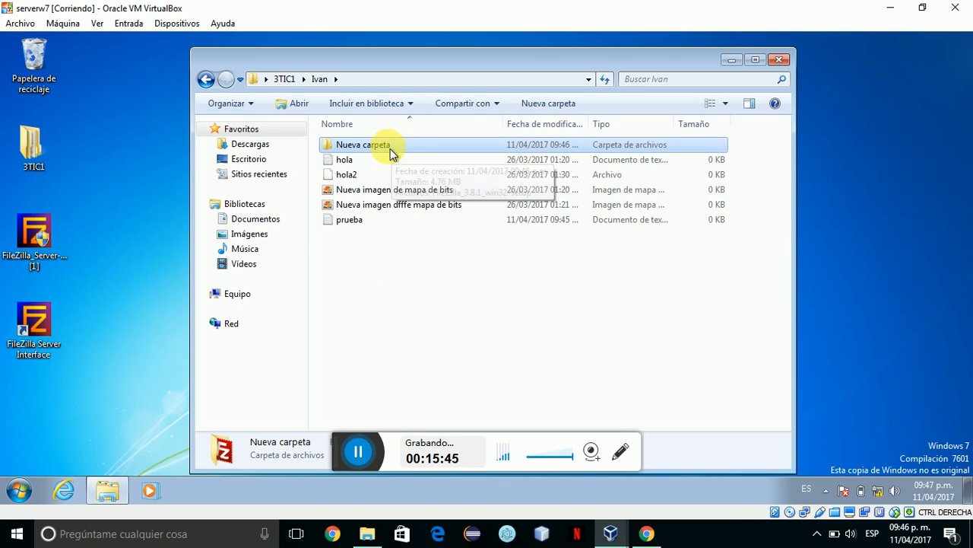
double_click(385, 148)
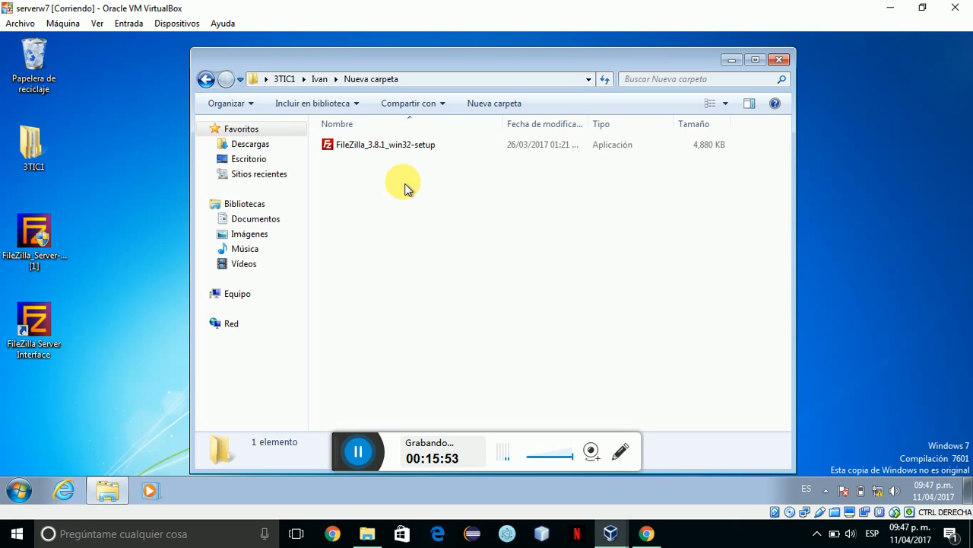
click(612, 535)
Switch to the Debian cliented virtual machine.
click(710, 446)
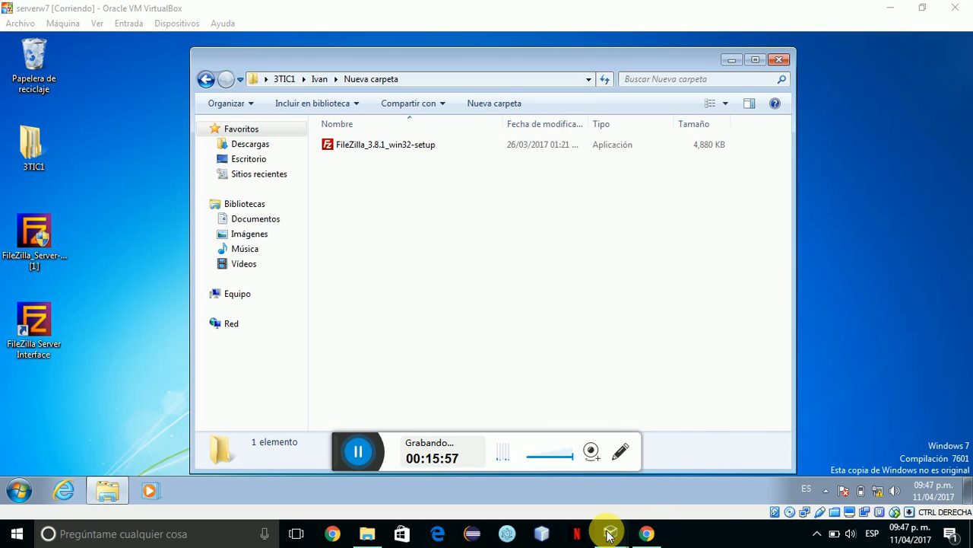
mouse_move(608, 535)
click(680, 472)
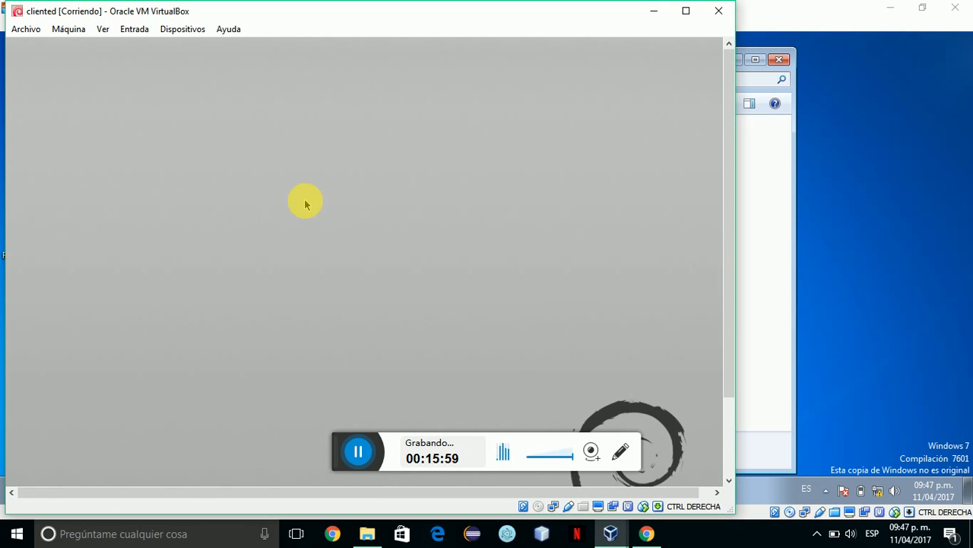
Open a Bash console from the desktop menu and run apt-get install filezilla.
right_click(240, 190)
mouse_move(218, 200)
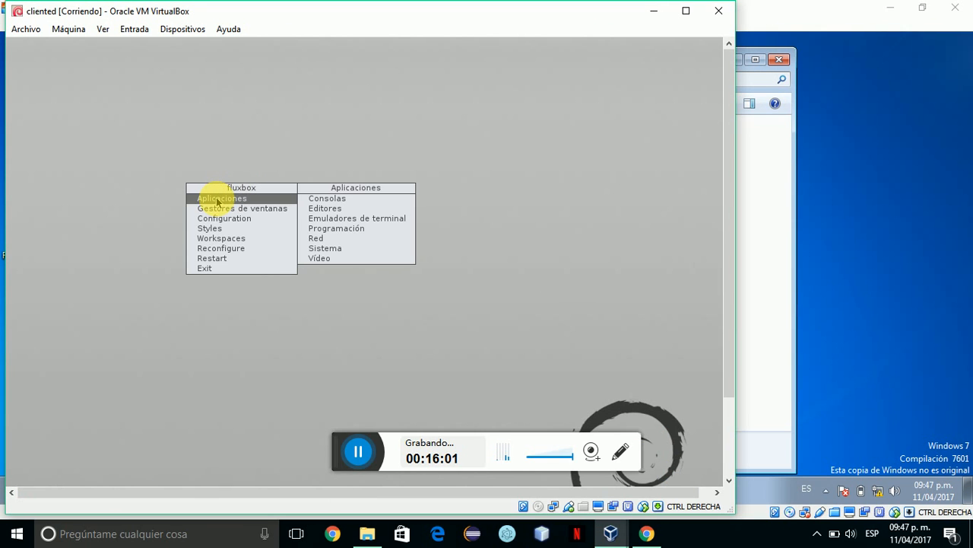
key(Right)
key(Right)
key(Return)
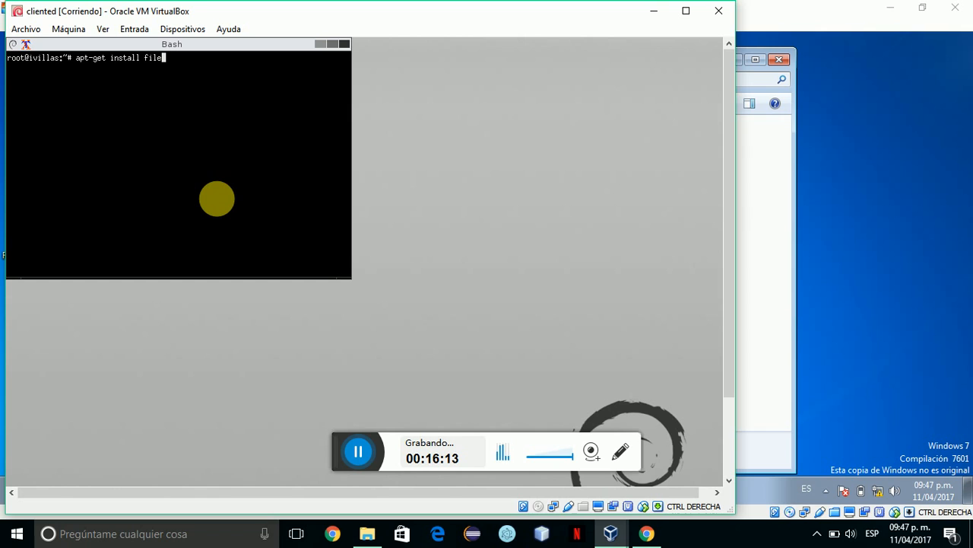
key(Return)
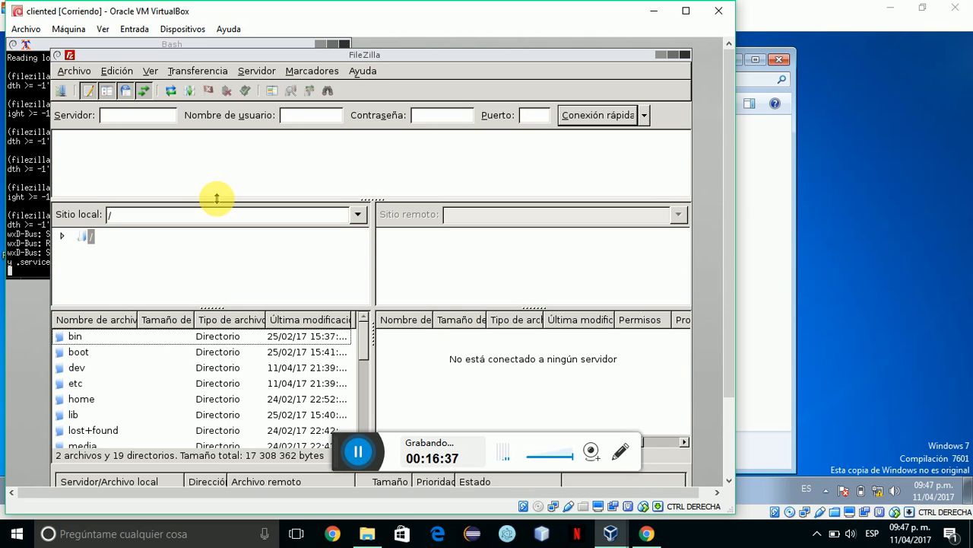
Enter server 192.168.1.10, the FTP user's name and password, port 21, and connect.
click(120, 115)
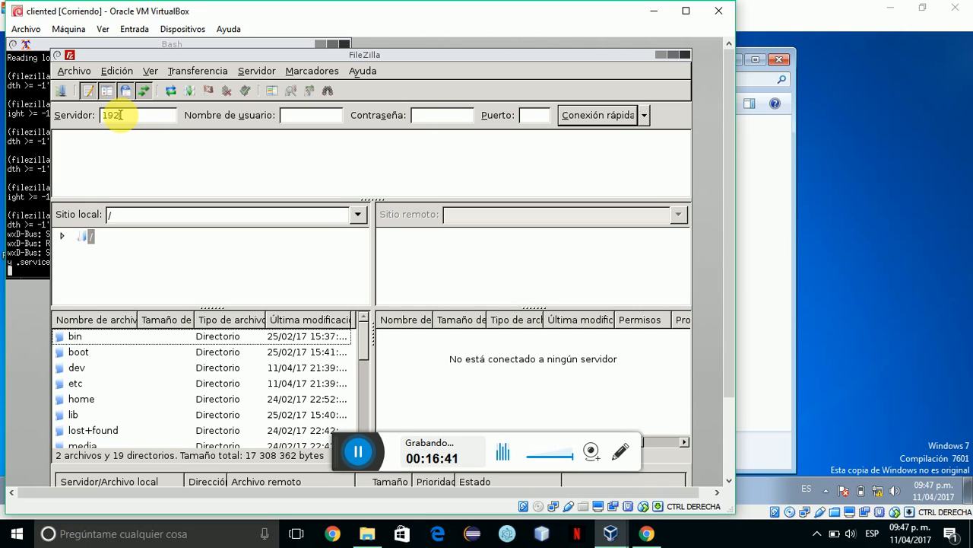
text(192.)
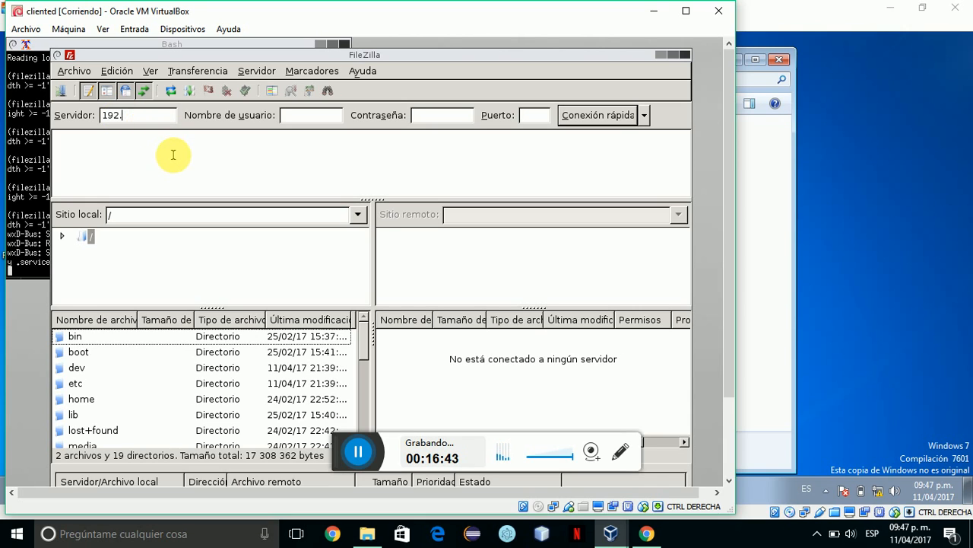
text(168.1.10)
key(Caps_Lock)
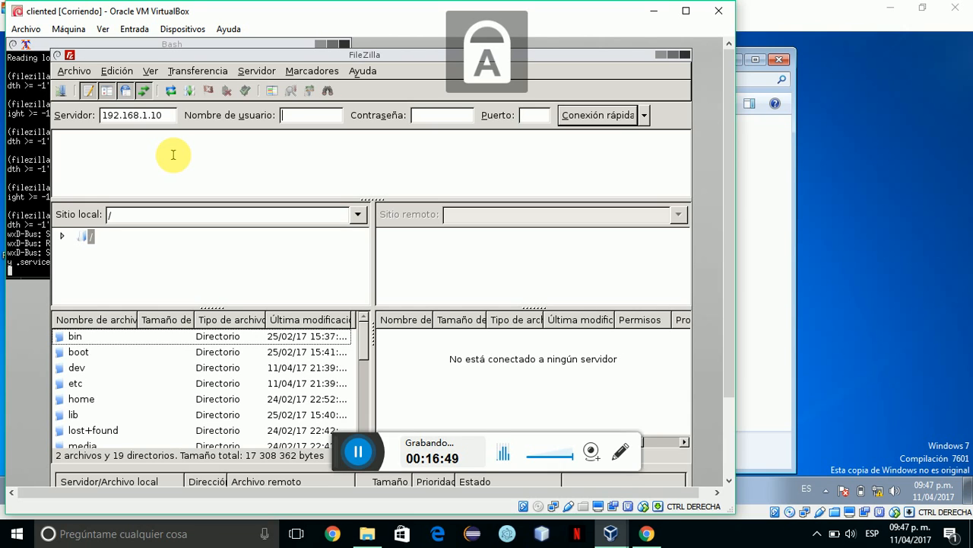
key(Caps_Lock)
text(Ivan)
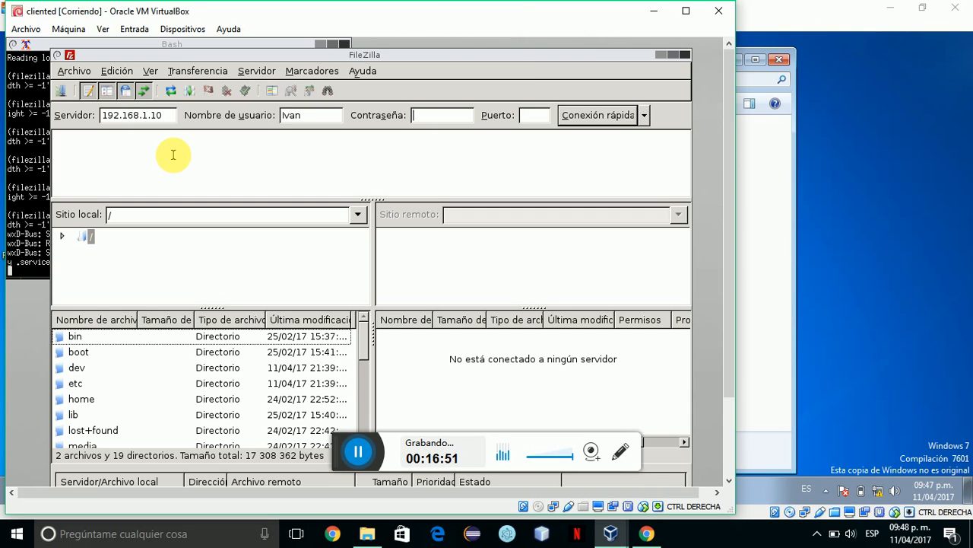
key(Caps_Lock)
text(●●)
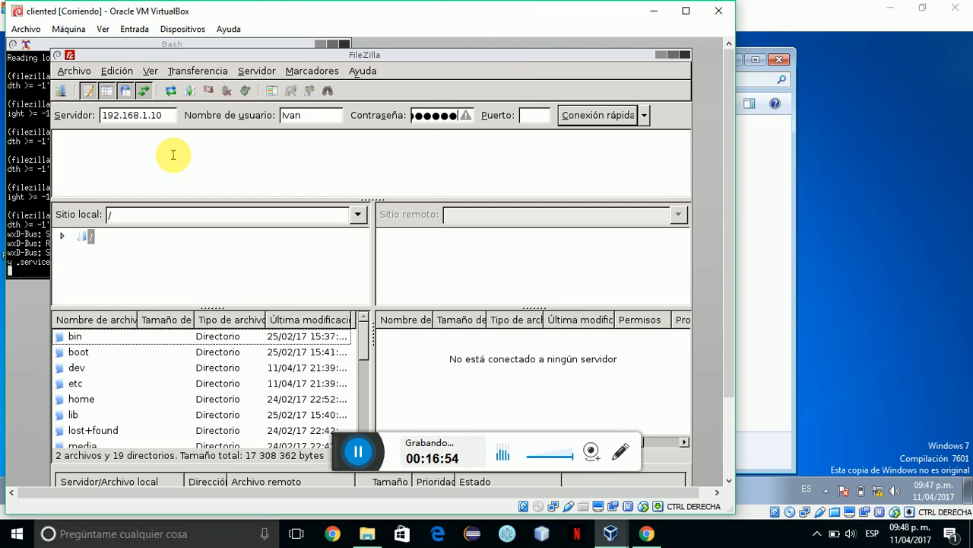
click(547, 114)
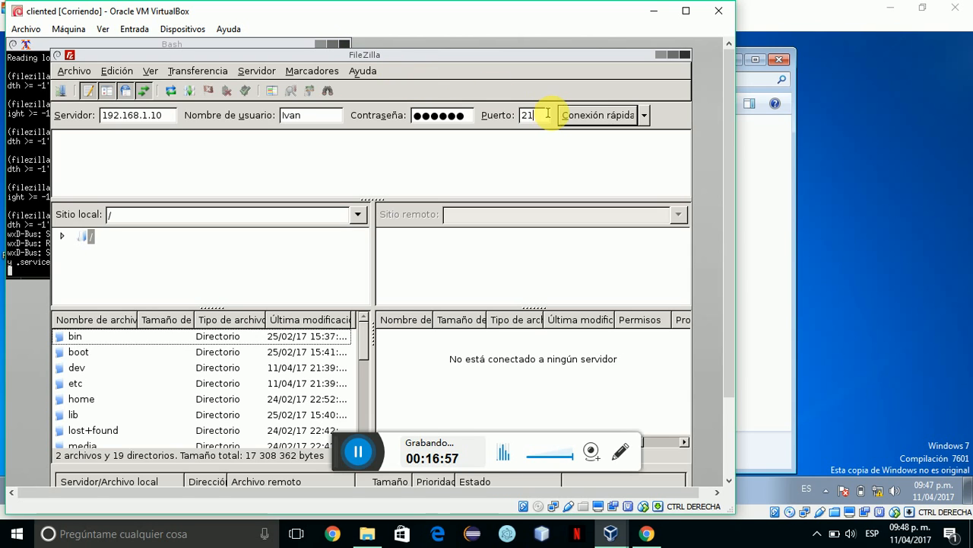
click(587, 115)
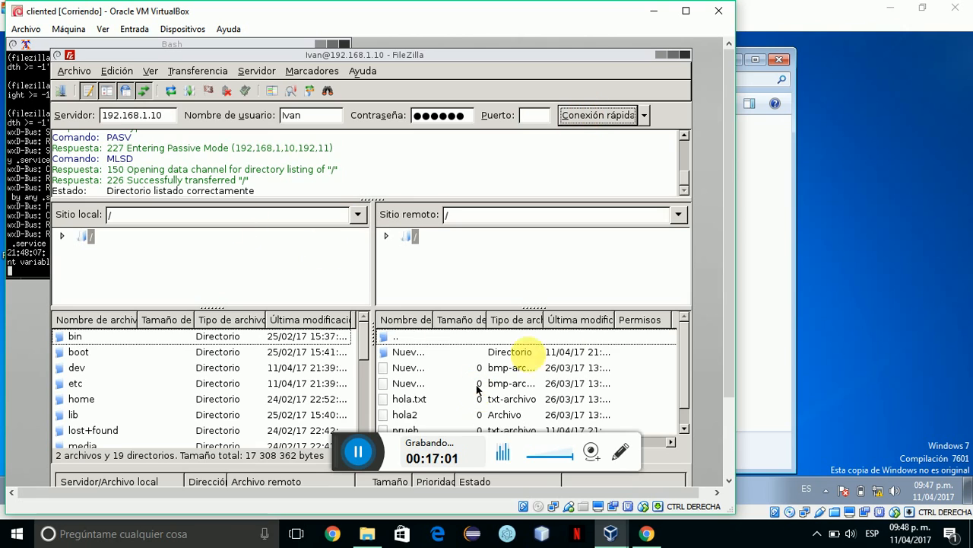
click(423, 354)
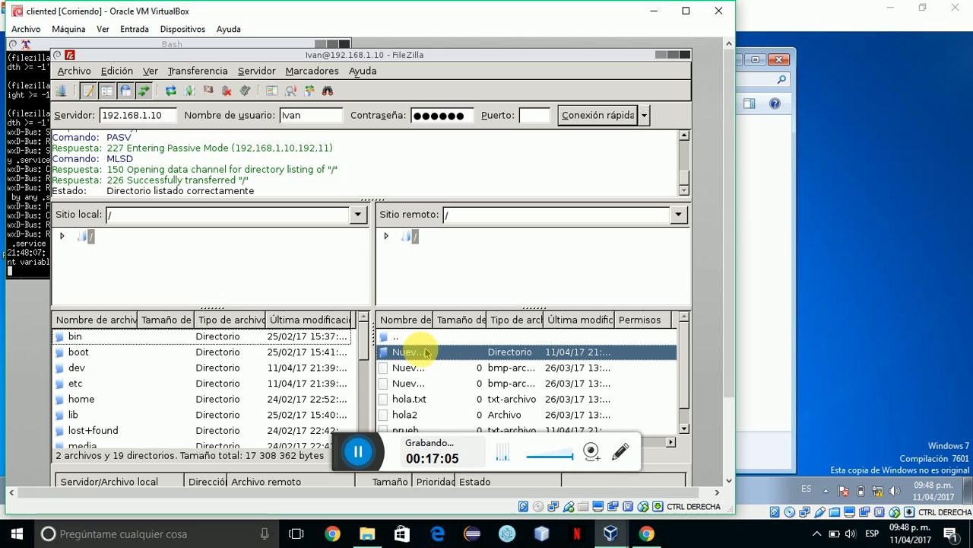
click(399, 354)
double_click(399, 356)
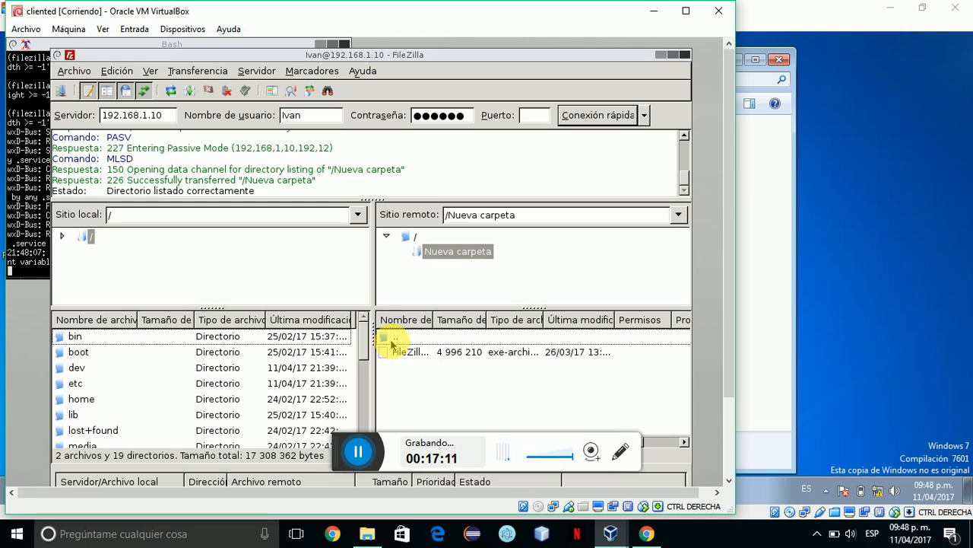
double_click(395, 338)
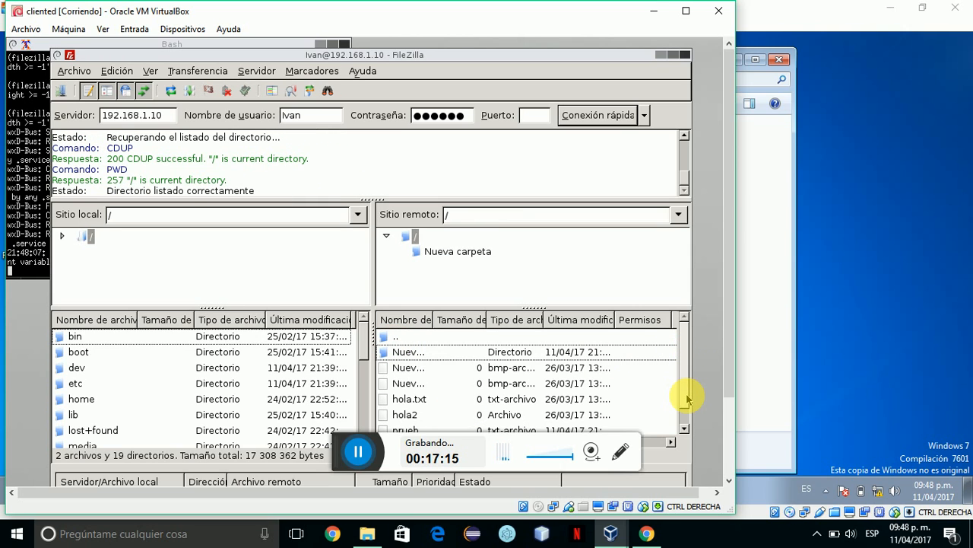
scroll(687, 403, down, 1)
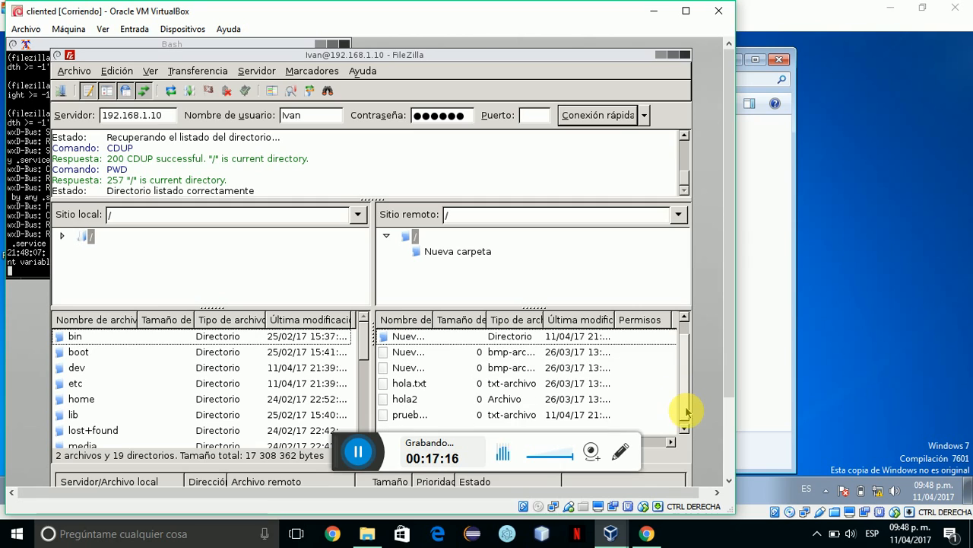
Create a Nuevo directorio folder in the server root using Crear directorio.
right_click(640, 385)
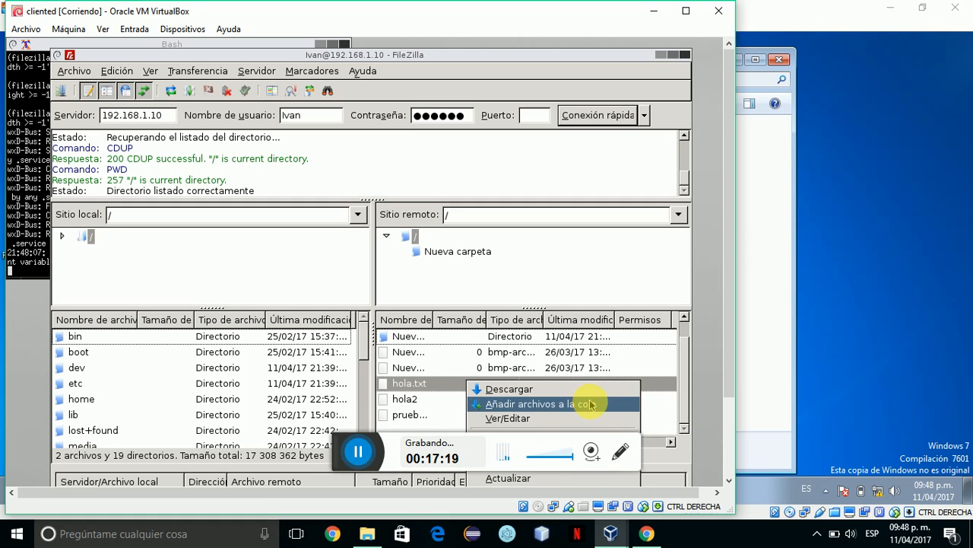
right_click(643, 354)
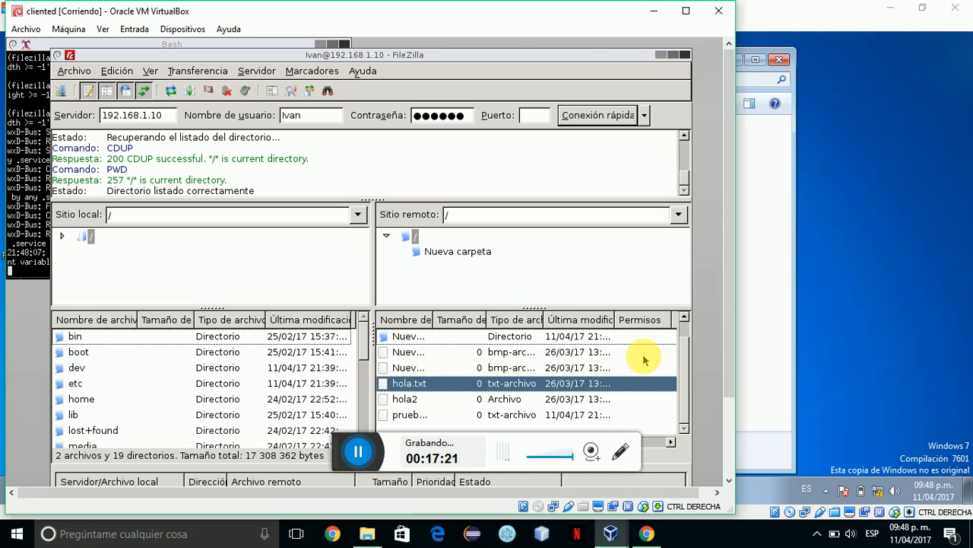
right_click(643, 354)
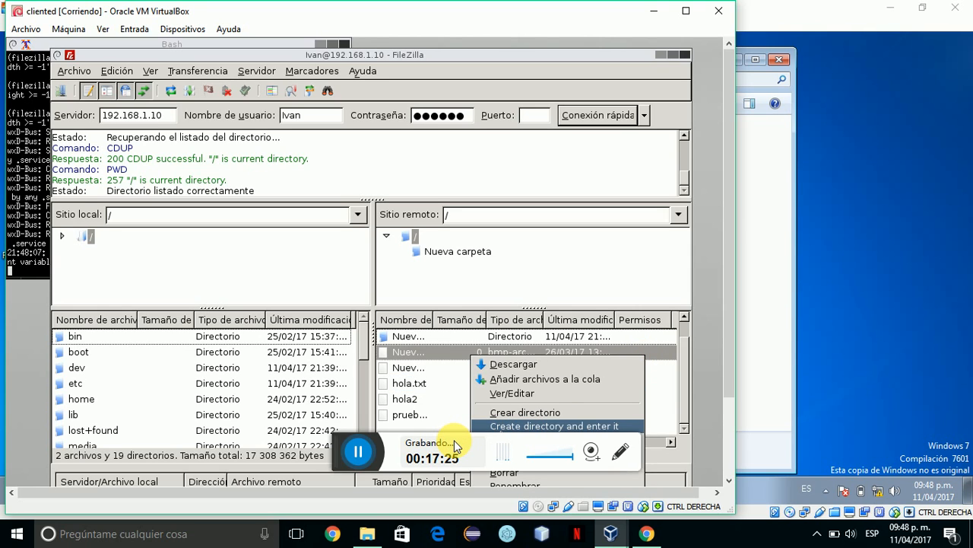
key(Caps_Lock)
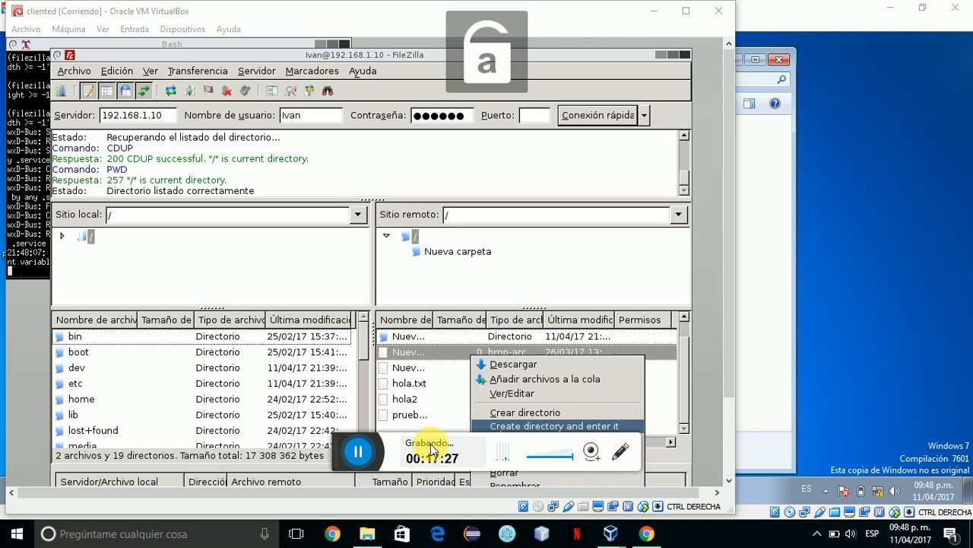
click(528, 414)
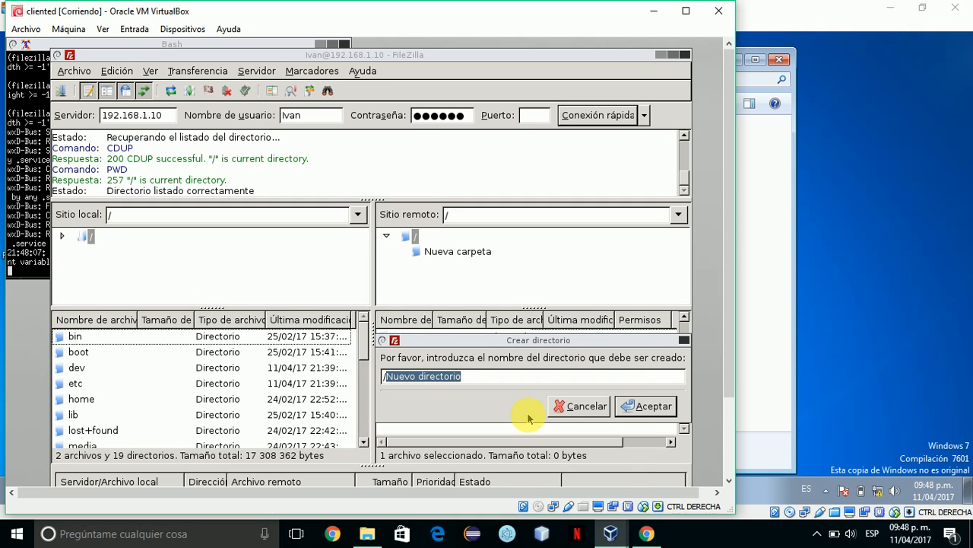
click(641, 409)
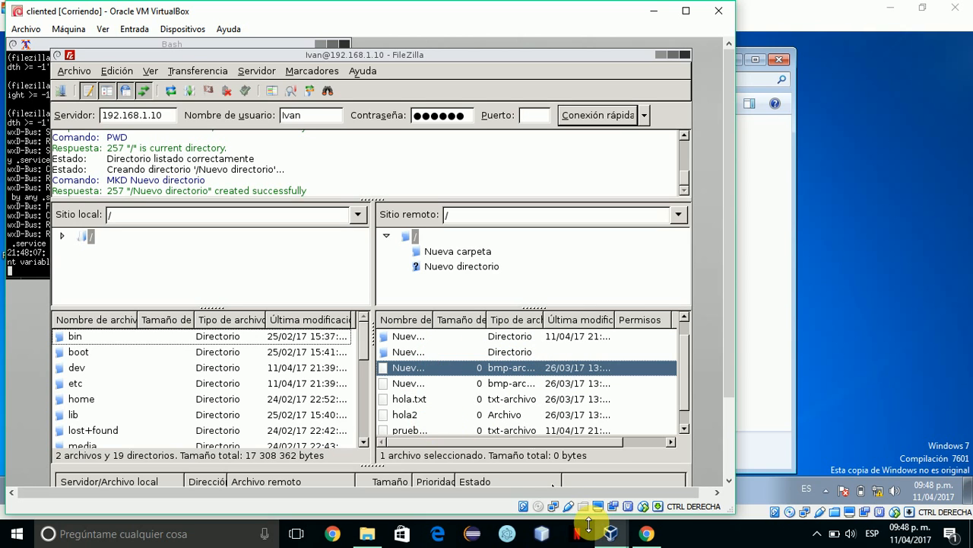
On serverw7, open the Nuevo directorio folder inside the user's folder.
mouse_move(606, 532)
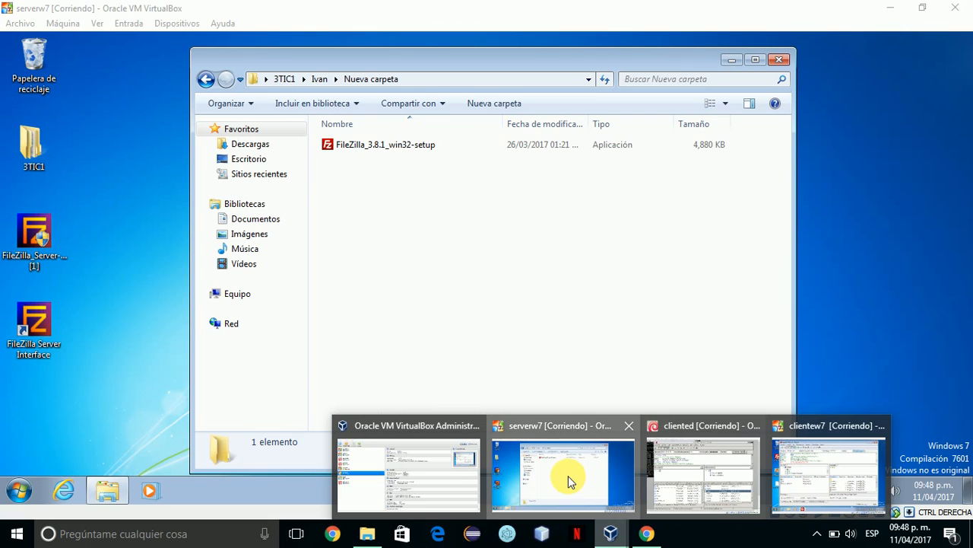
click(568, 476)
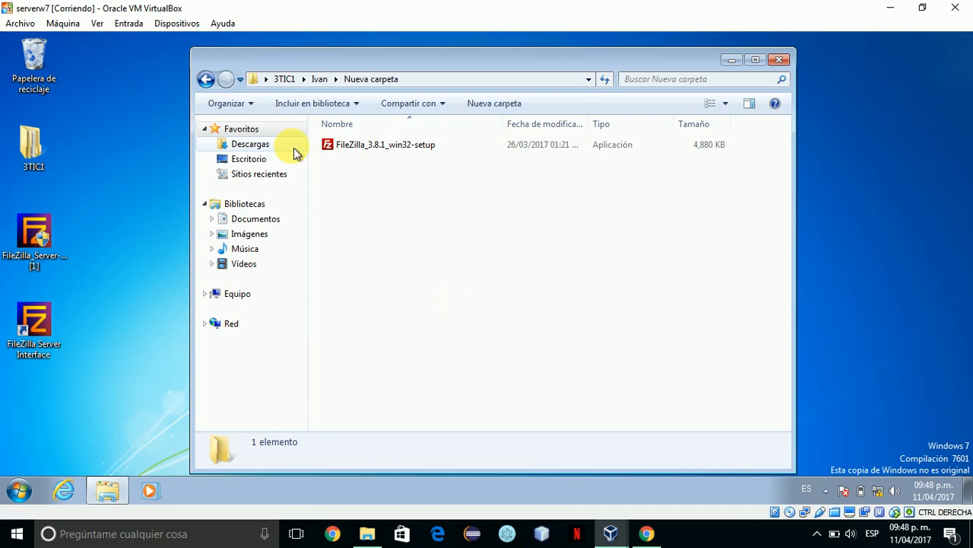
click(320, 79)
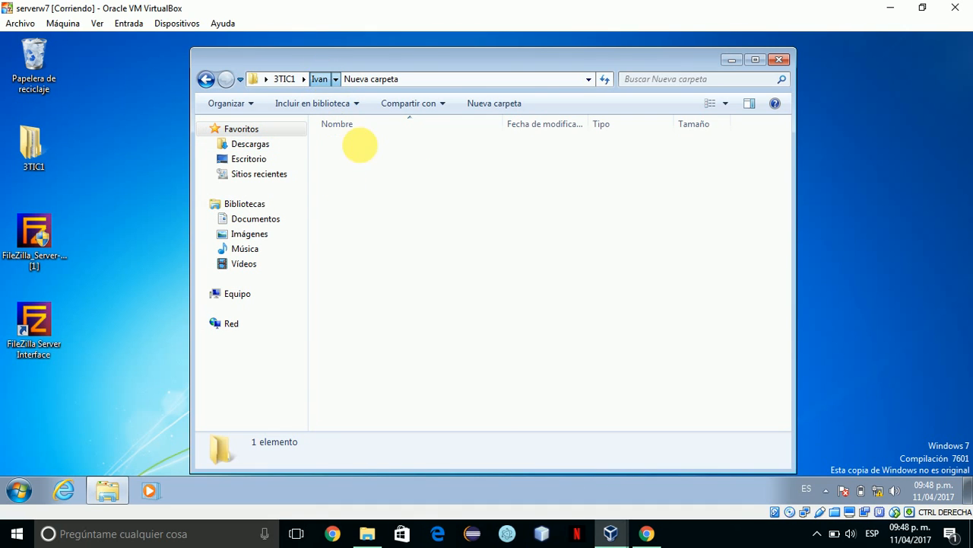
click(367, 163)
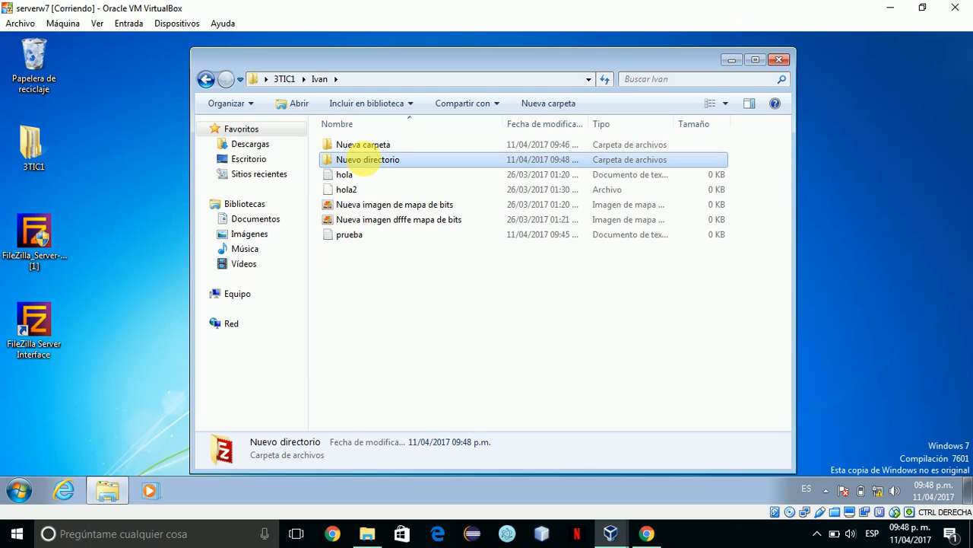
double_click(365, 161)
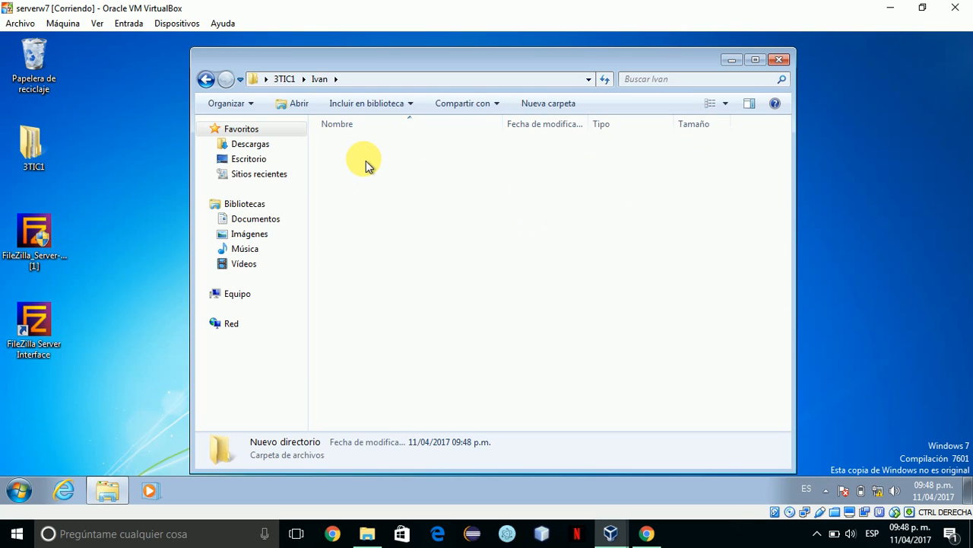
Create a new bitmap image there, keeping the default name 'Nueva imagen de mapa de bits'.
right_click(386, 191)
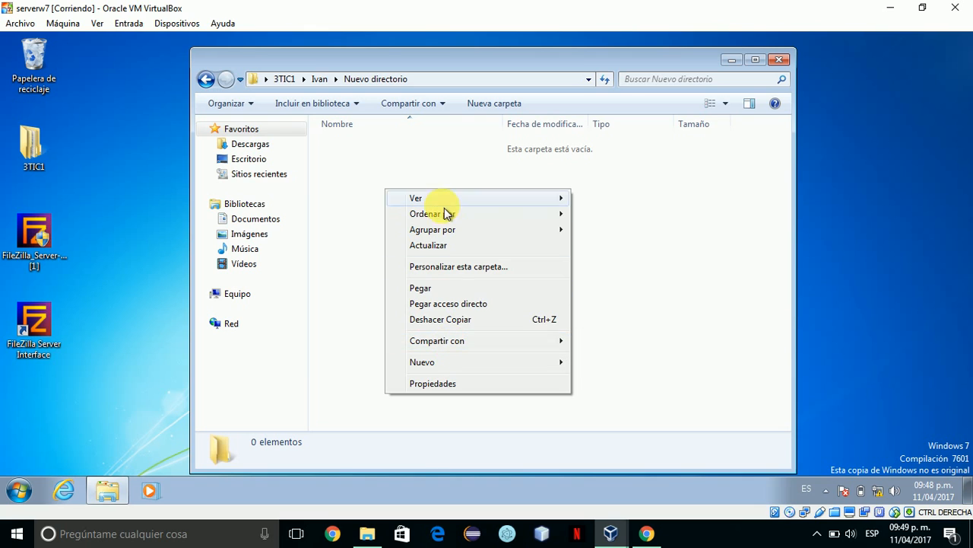
click(436, 364)
click(436, 363)
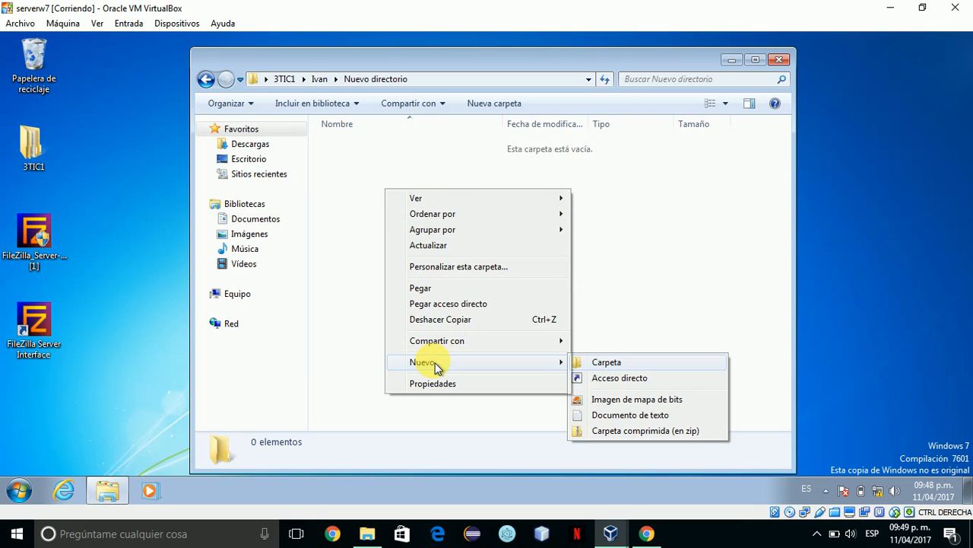
click(436, 364)
click(436, 363)
key(Down)
key(Down)
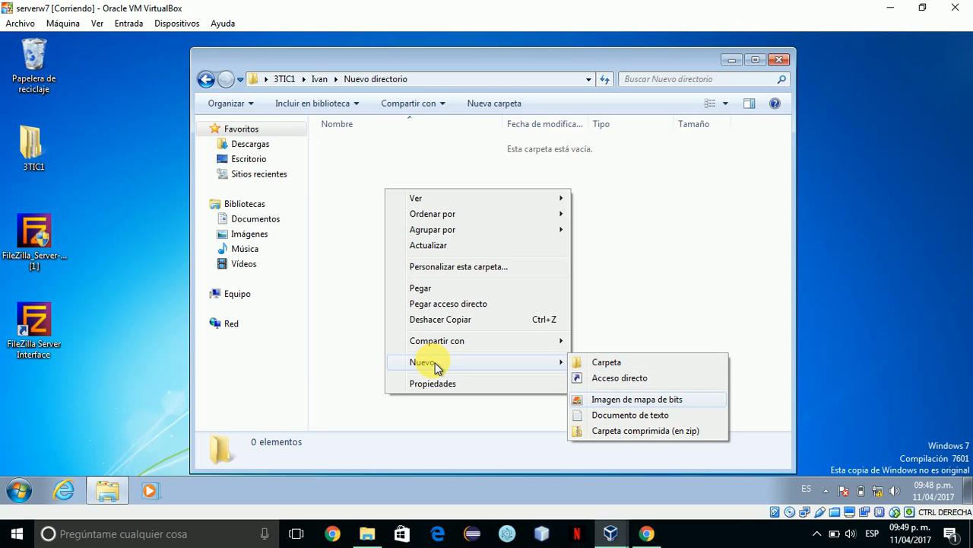
key(Return)
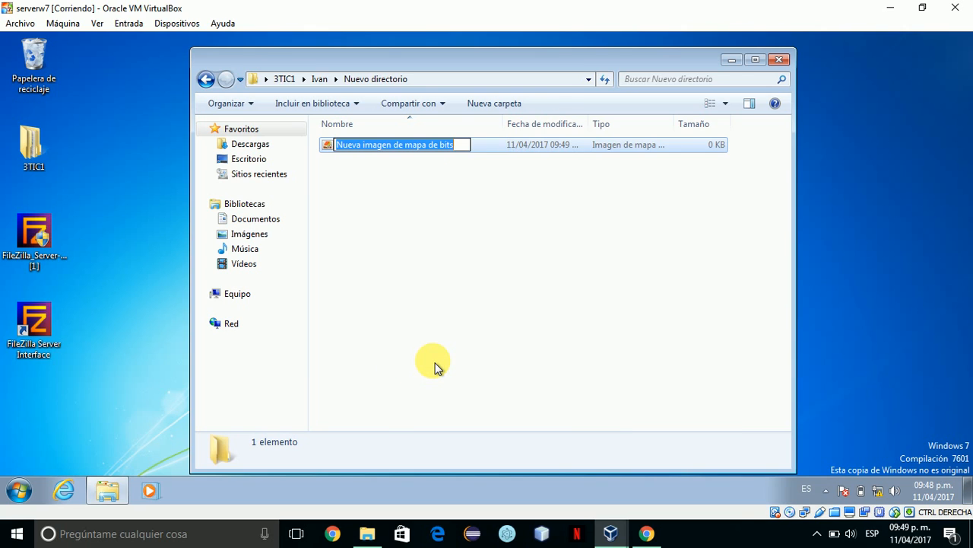
click(432, 349)
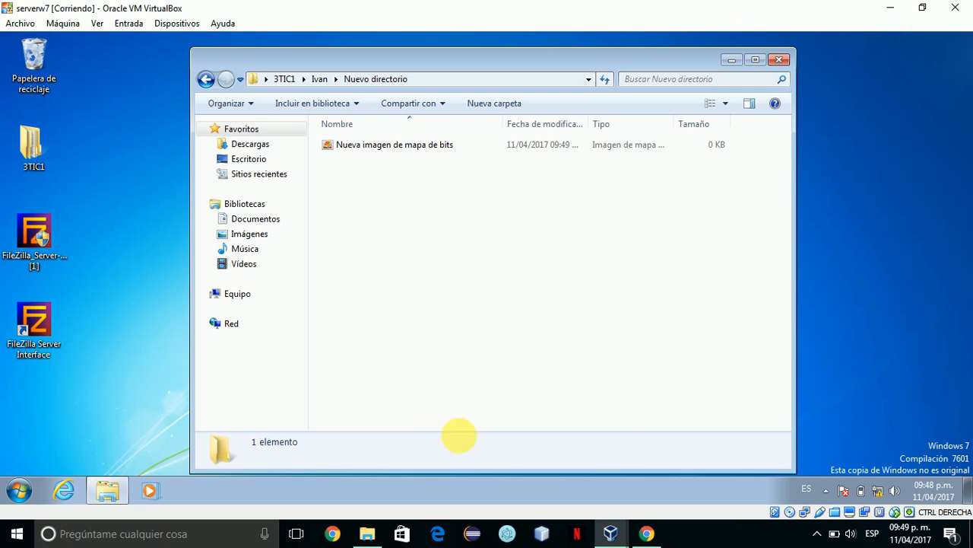
click(618, 530)
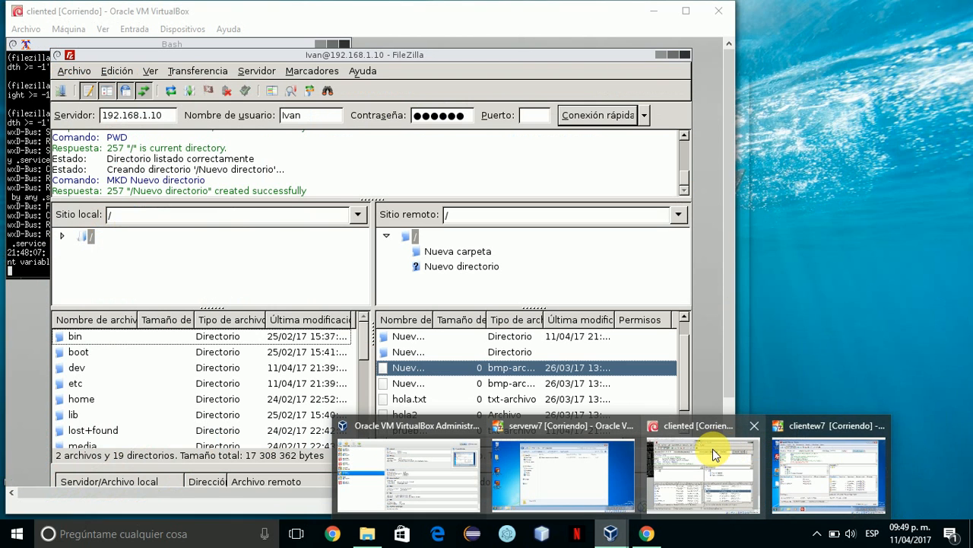
On cliented, open the remote Nuevo directorio in FileZilla, check the new bitmap, and select the Puerto field.
click(715, 454)
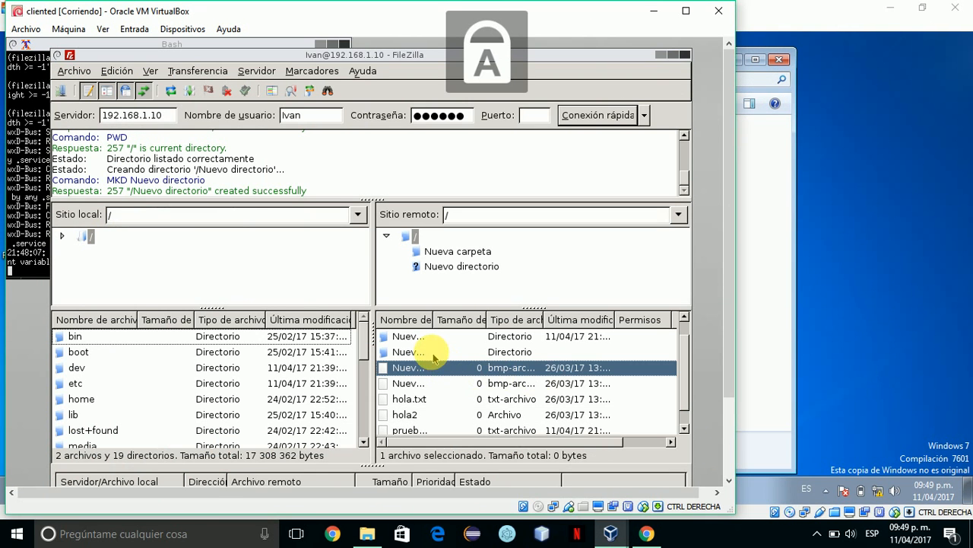
double_click(428, 353)
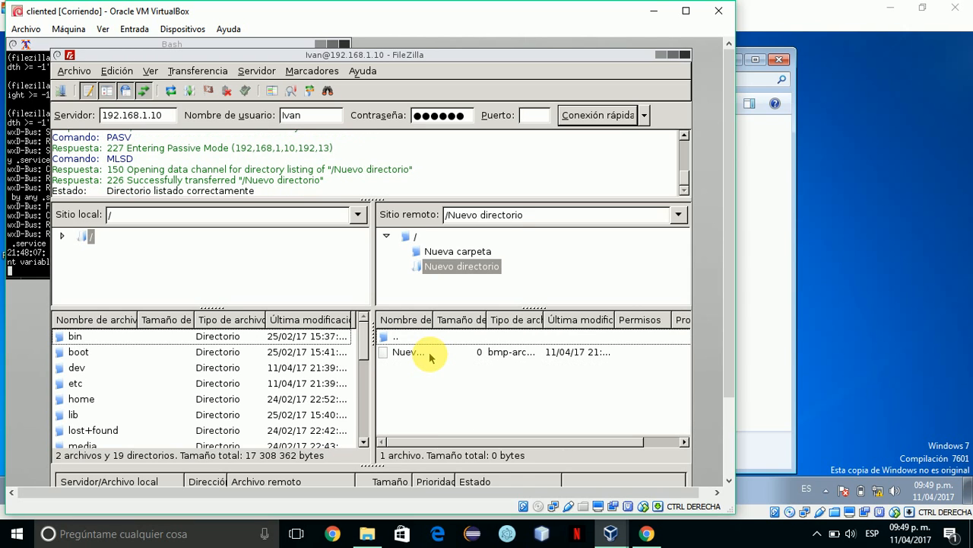
click(458, 356)
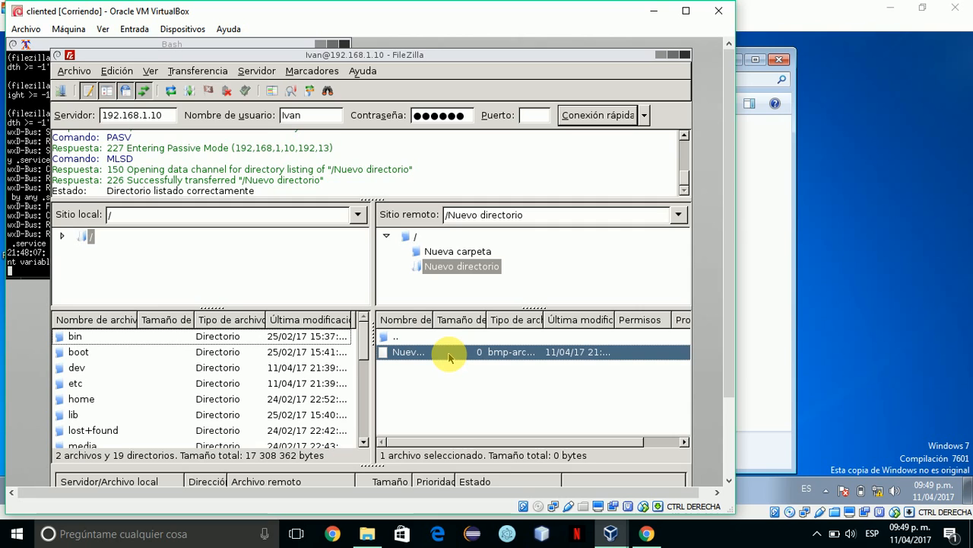
right_click(450, 357)
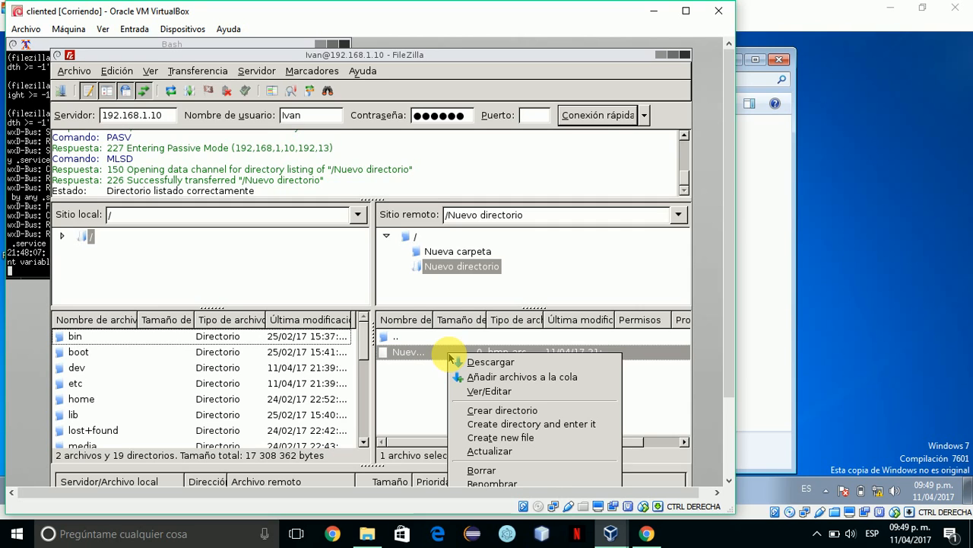
click(415, 401)
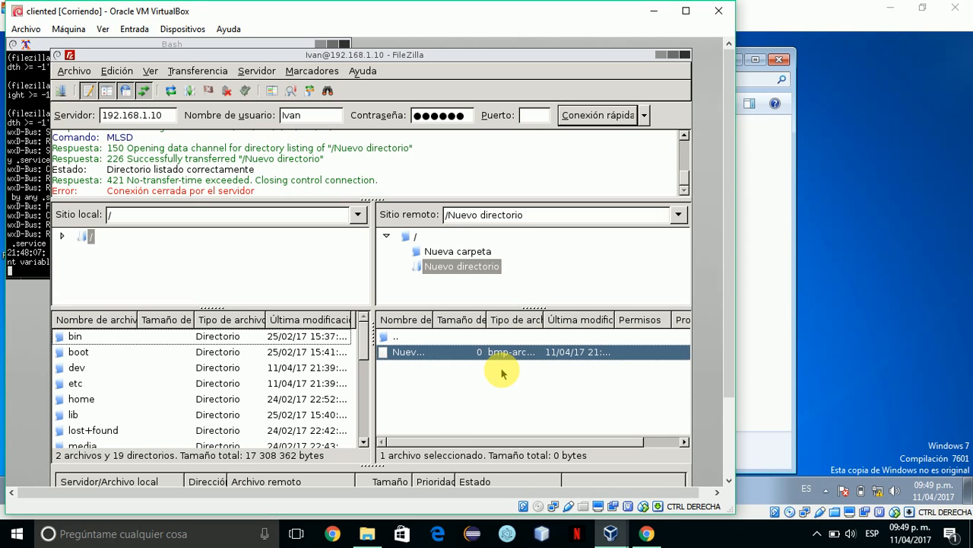
click(532, 118)
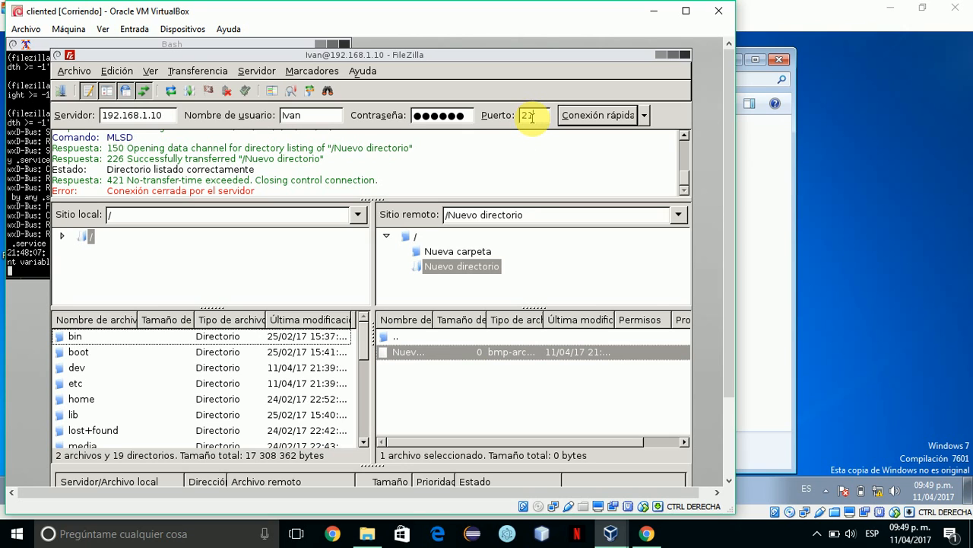
Reconnect to 192.168.1.10 in a new FileZilla tab, listing the server's root folder.
click(585, 118)
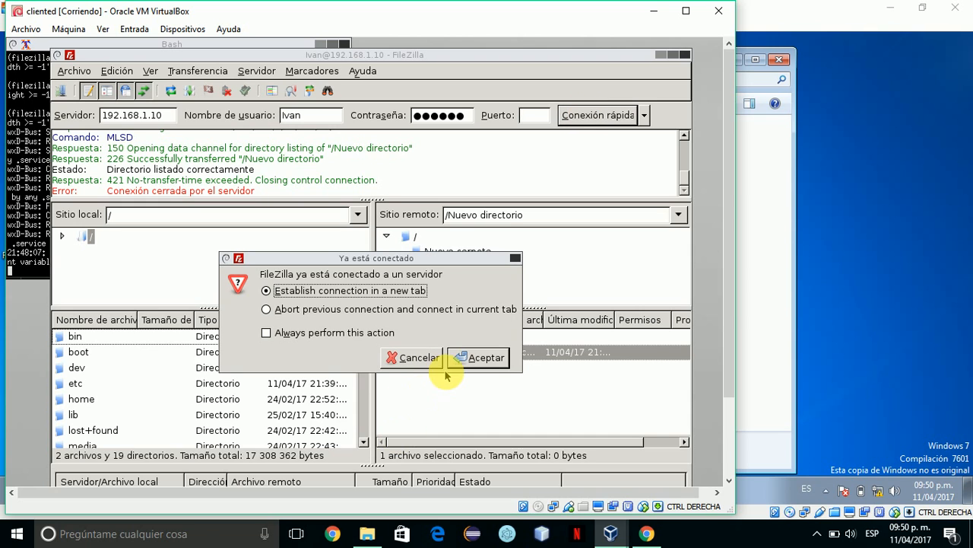
click(461, 363)
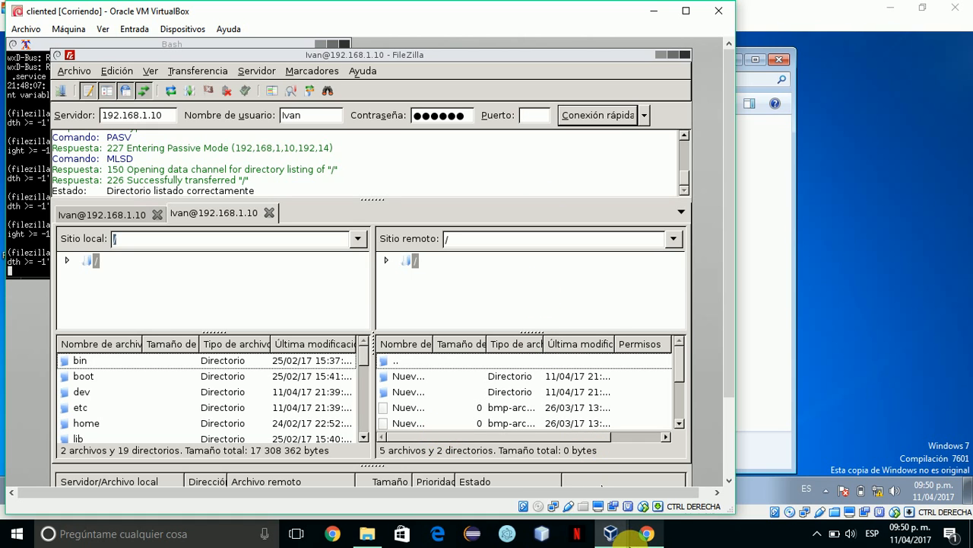
Close the serverw7 window and confirm Apagar la máquina to power it off.
mouse_move(604, 530)
key(Caps_Lock)
key(Caps_Lock)
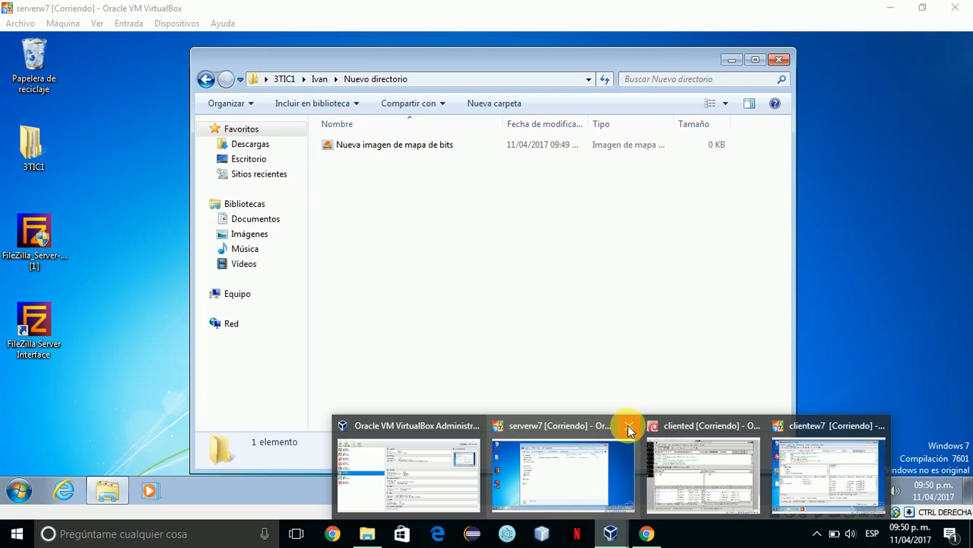
click(628, 427)
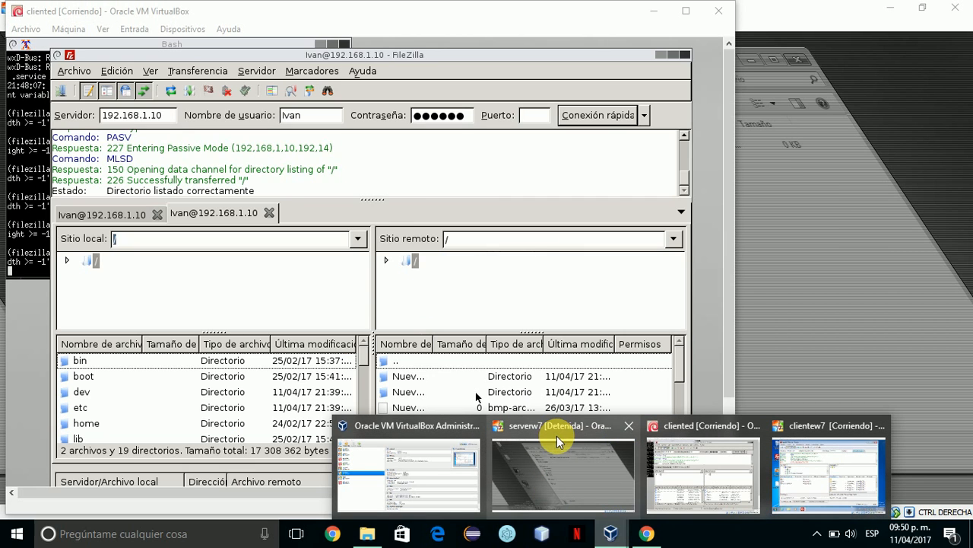
click(556, 437)
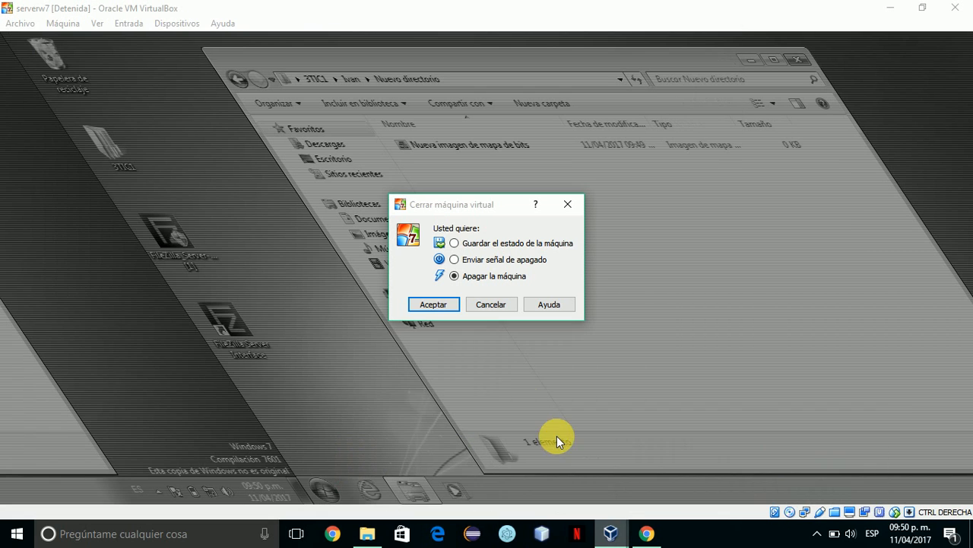
click(433, 303)
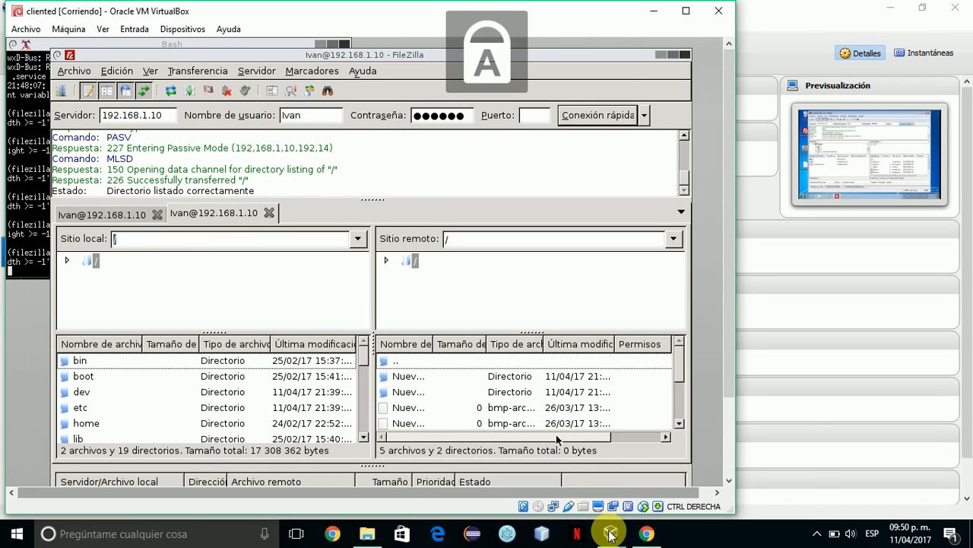
Select the deb server machine in VirtualBox Manager and start it.
mouse_move(611, 528)
click(507, 481)
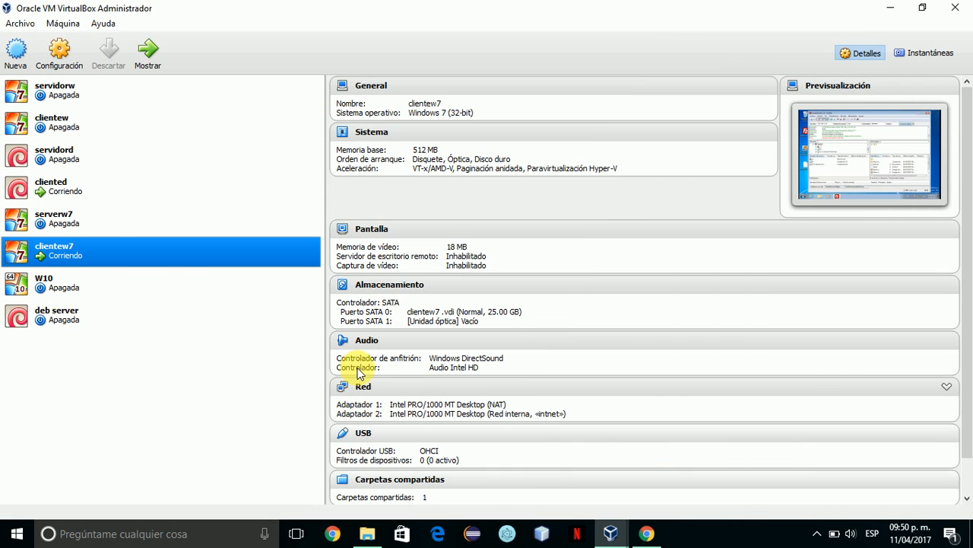
click(62, 323)
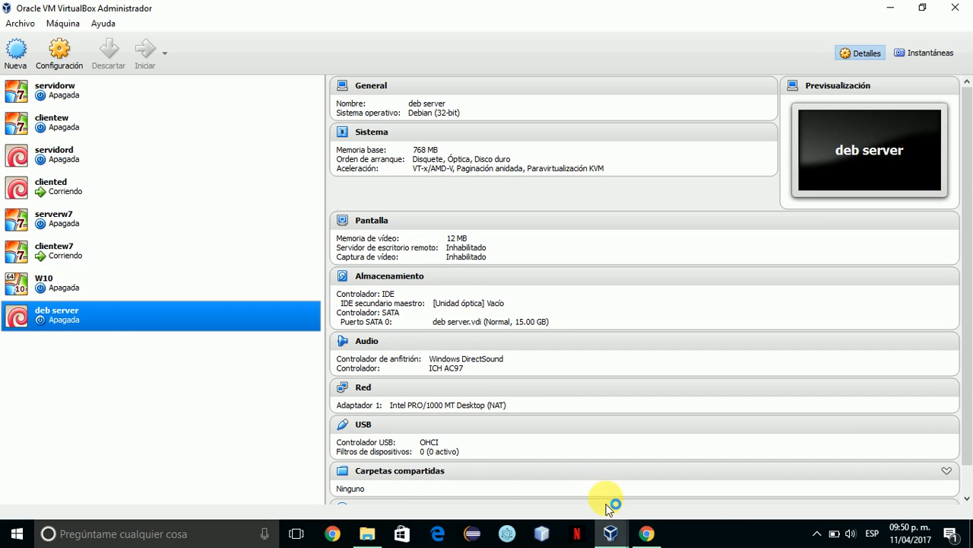
click(638, 534)
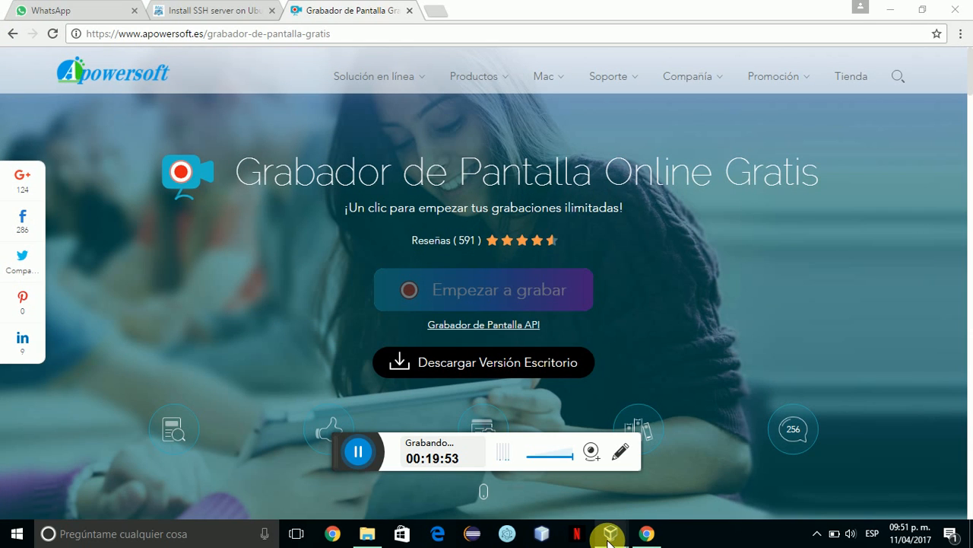
mouse_move(610, 537)
click(509, 494)
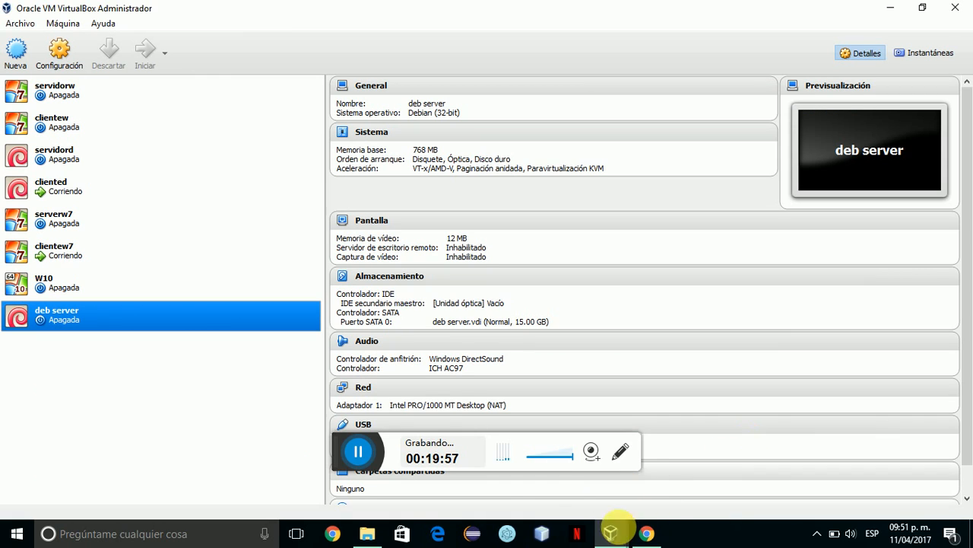
click(472, 460)
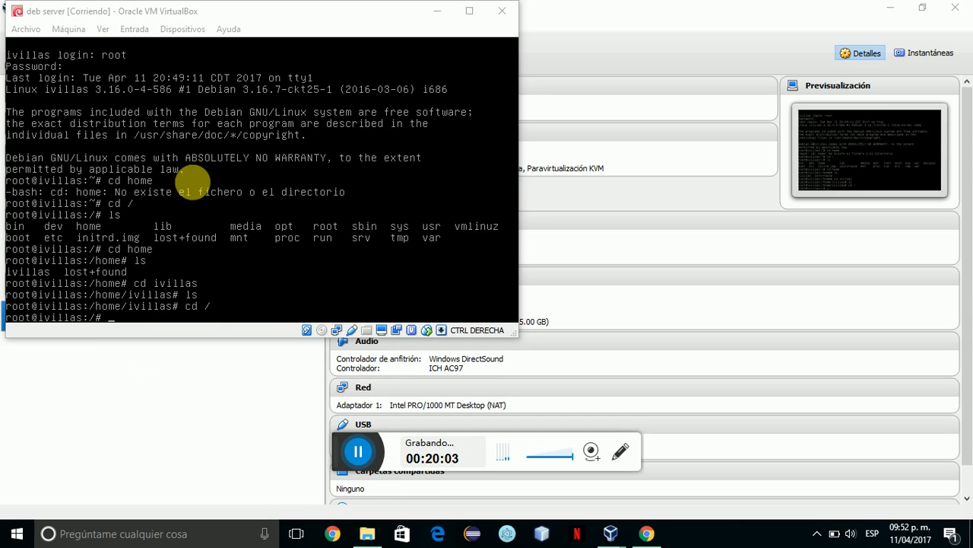
In the deb server root shell, change into the /home directory.
click(150, 12)
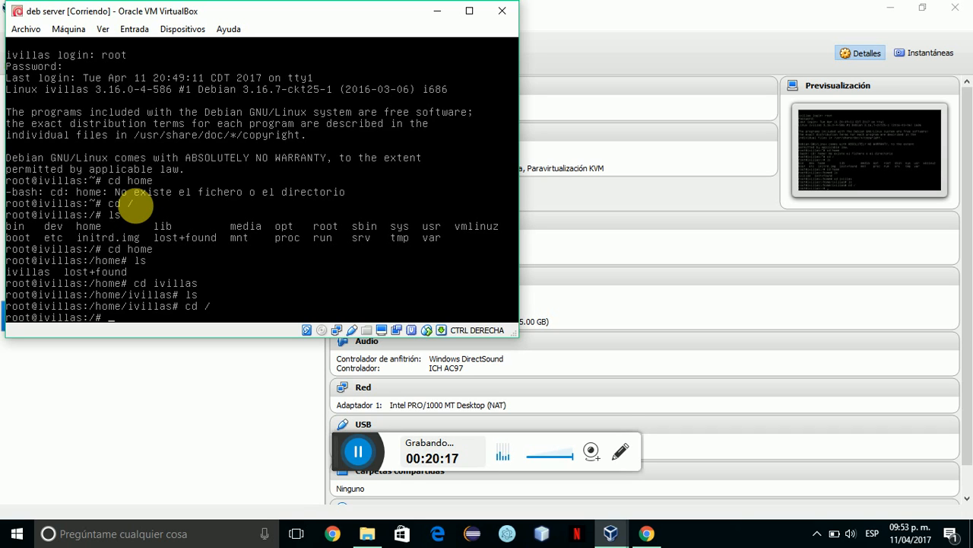
key(Return)
key(Return)
key(Return)
key(Return)
key(Return)
key(Return)
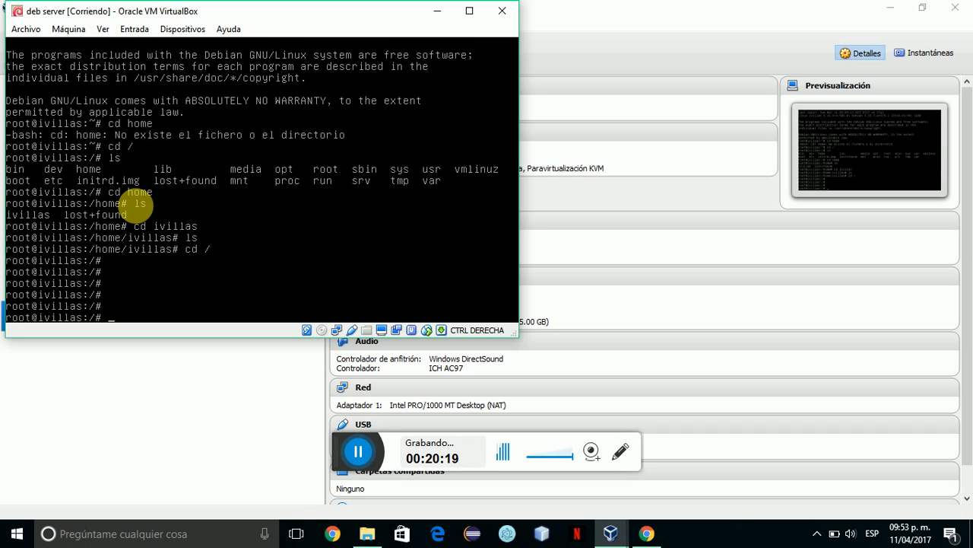
text(cd /)
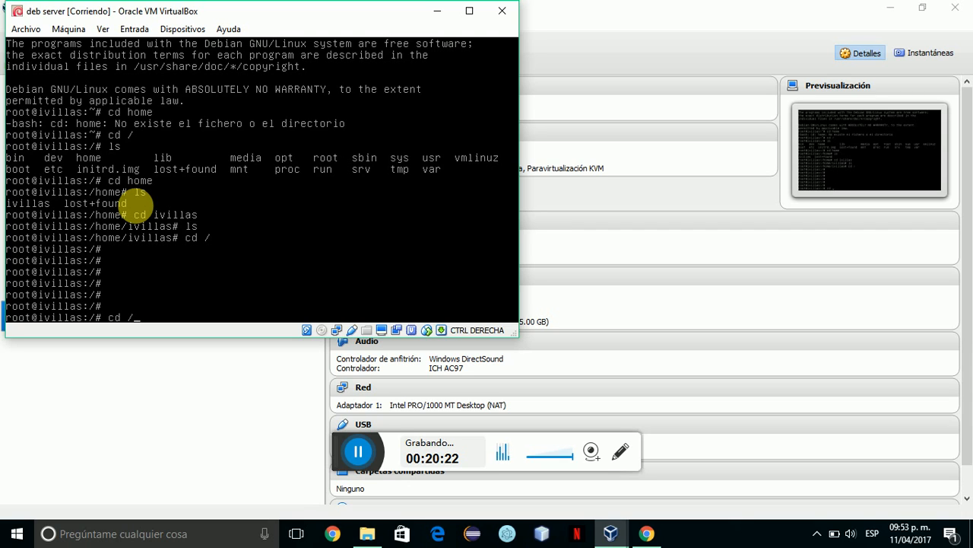
key(Return)
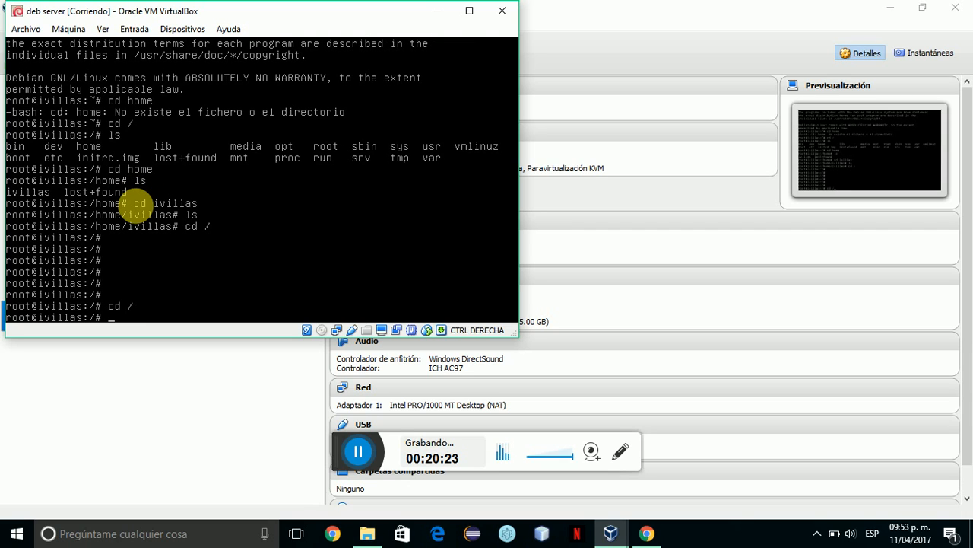
text(cd )
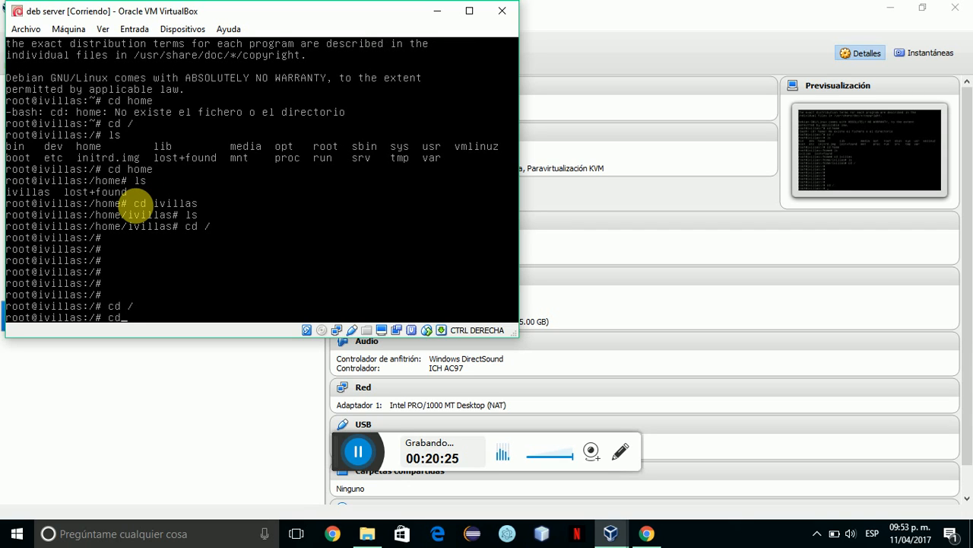
text(home)
key(Return)
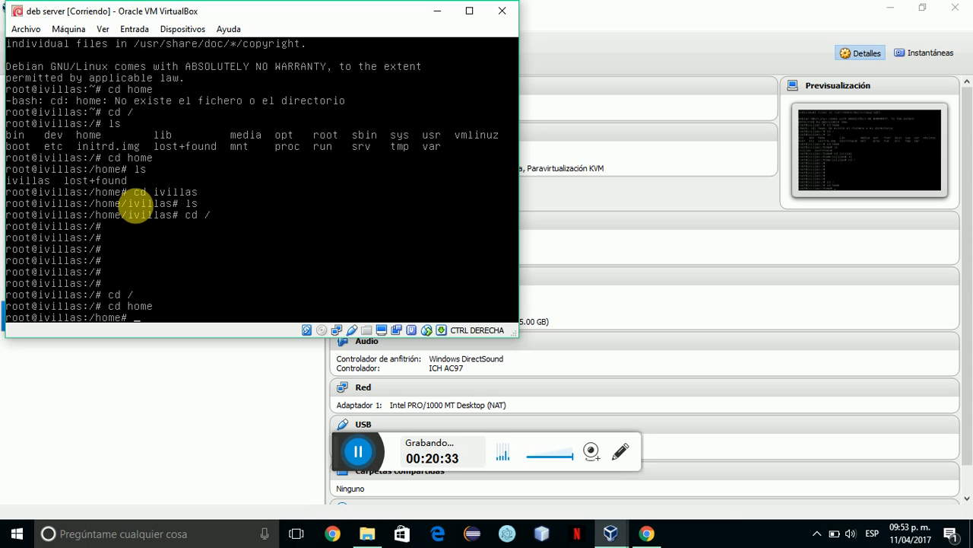
Create the FTP directory with mkdir and verify it using ls and ls -l.
text(mkdir)
key(Caps_Lock)
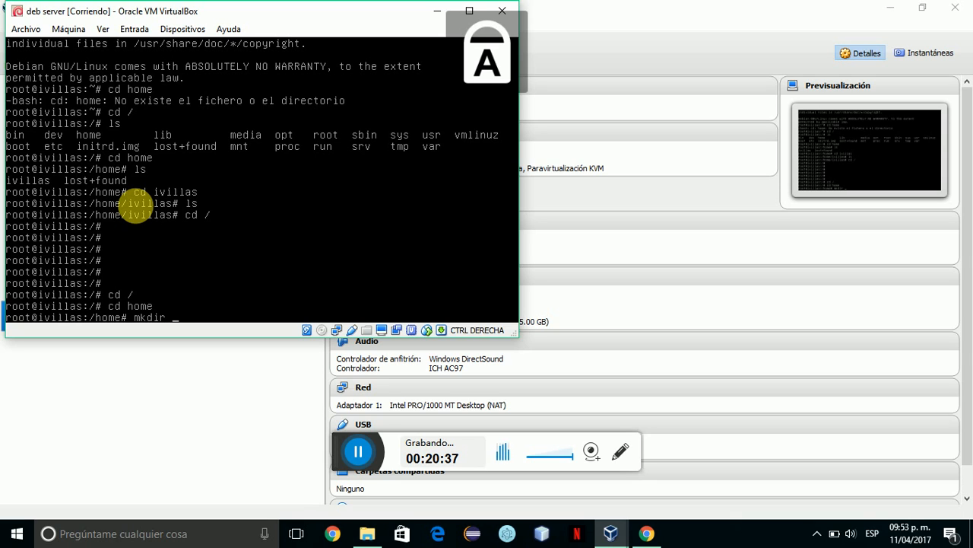
text(FTP)
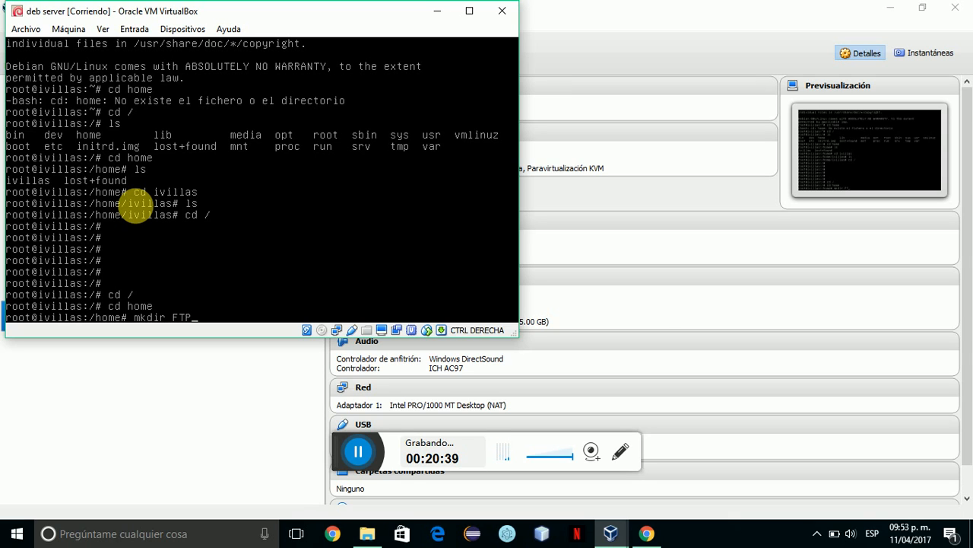
key(Return)
key(Caps_Lock)
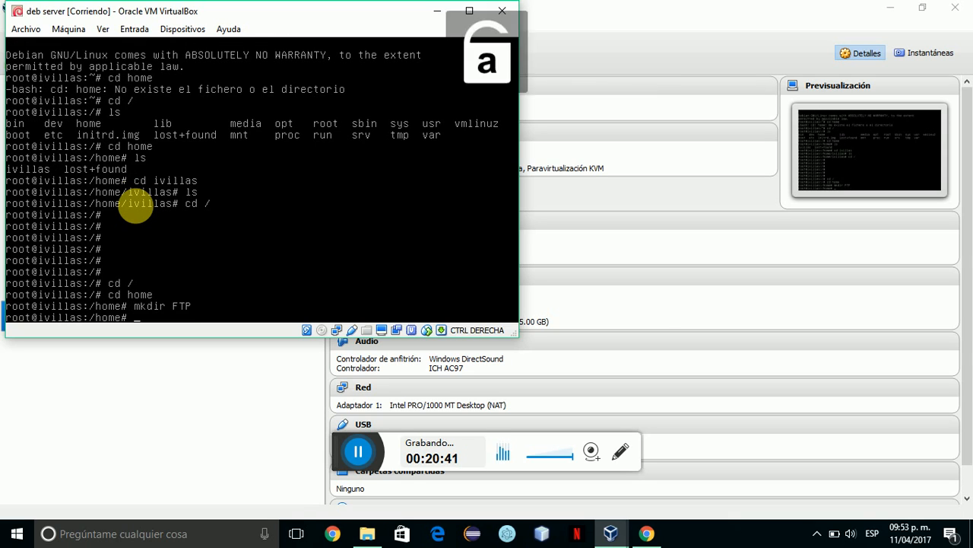
text(ls)
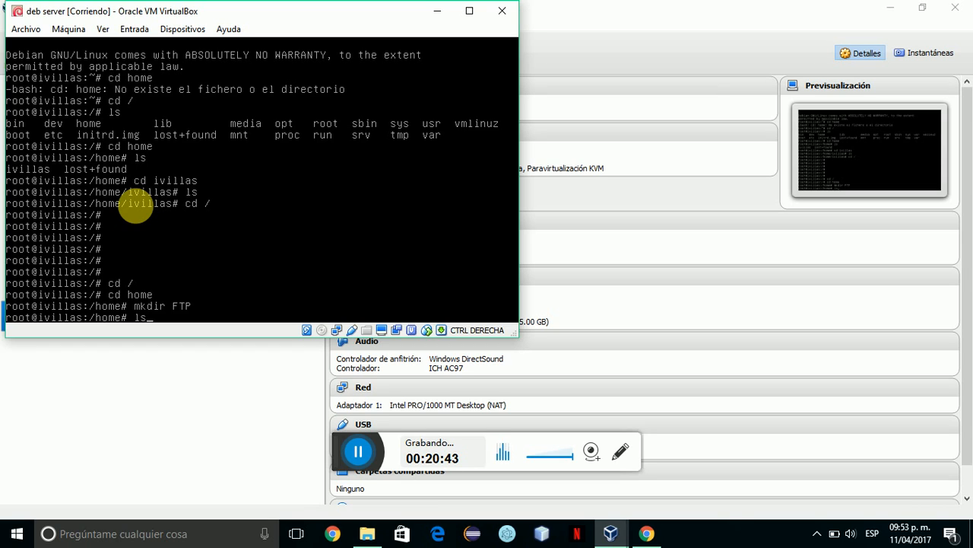
key(Return)
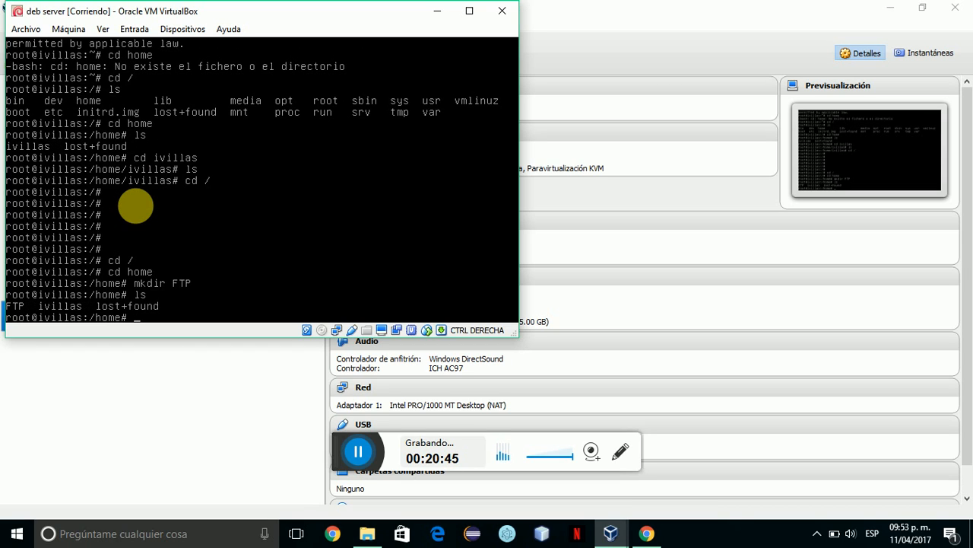
text(ls -l)
key(Return)
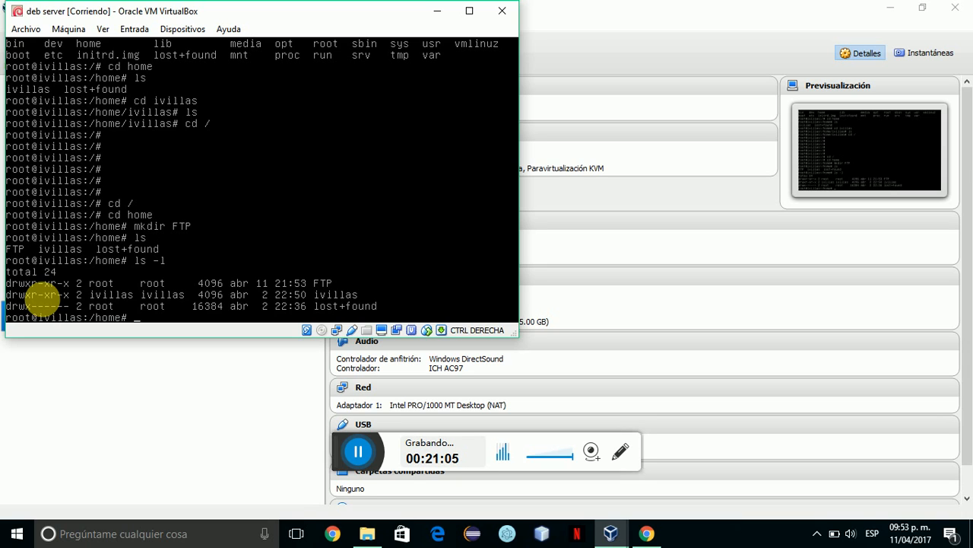
Give the FTP folder group write permission with chmod g+w FTP.
text(chmod)
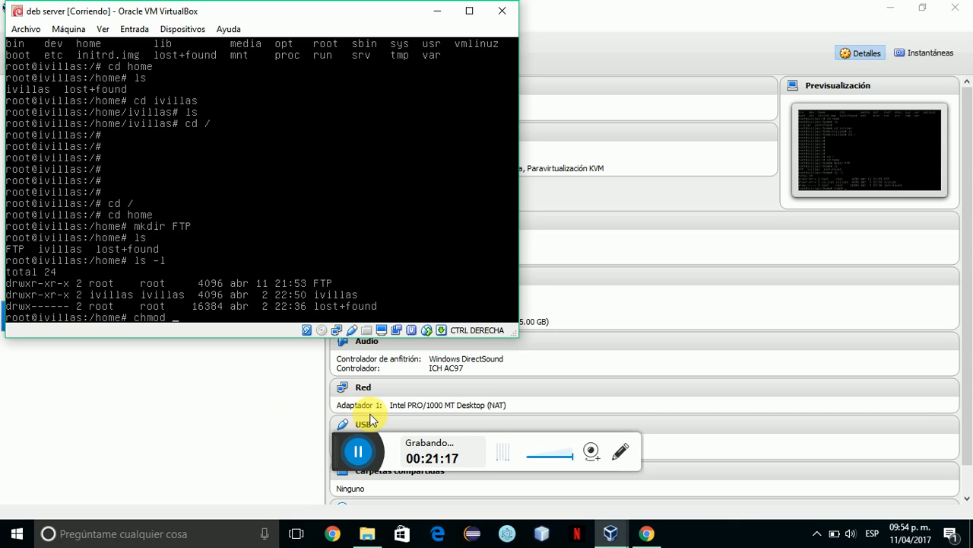
click(419, 447)
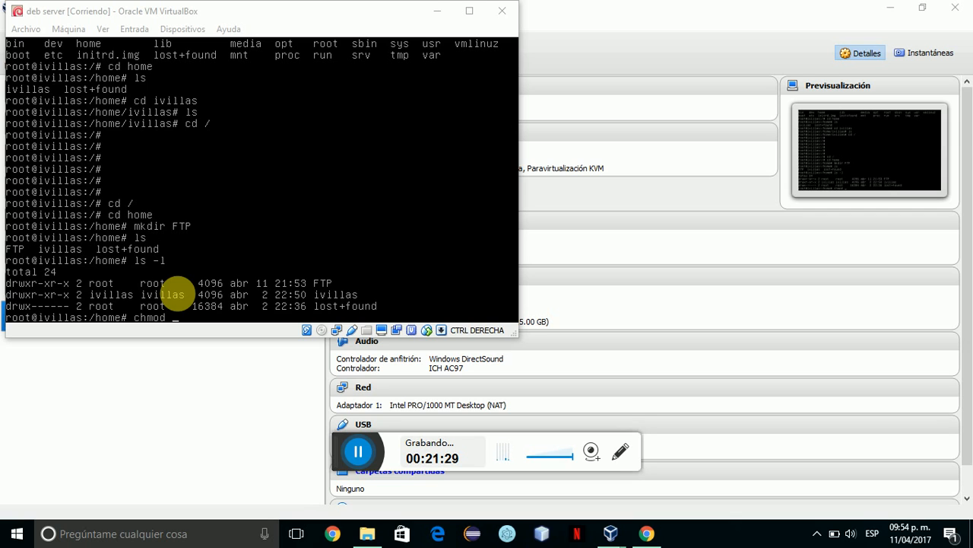
click(263, 13)
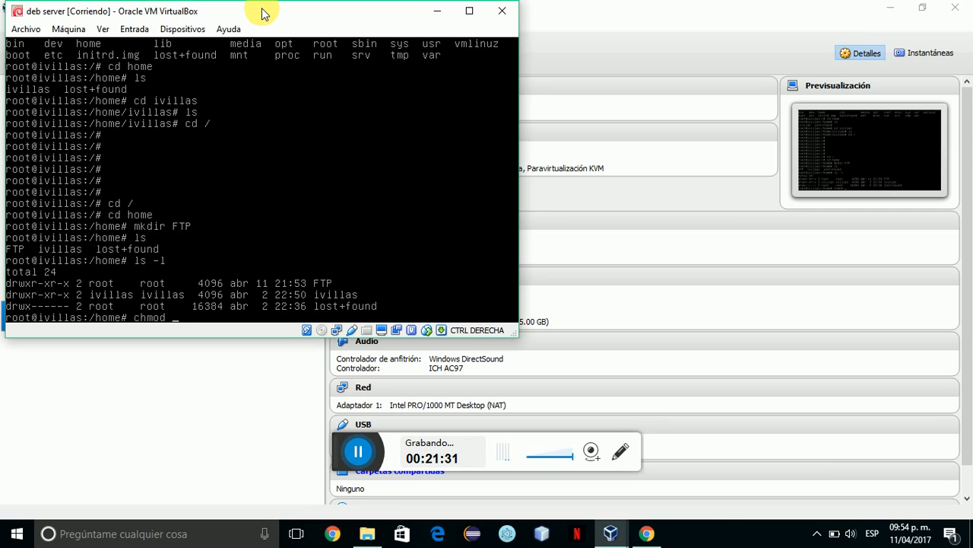
text(g)
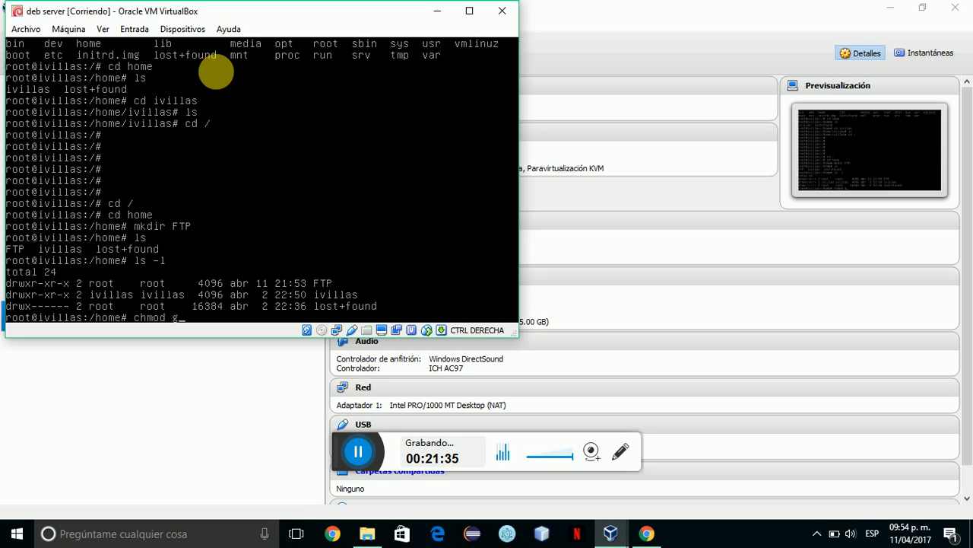
text(+w)
key(Caps_Lock)
text(FTP)
key(Return)
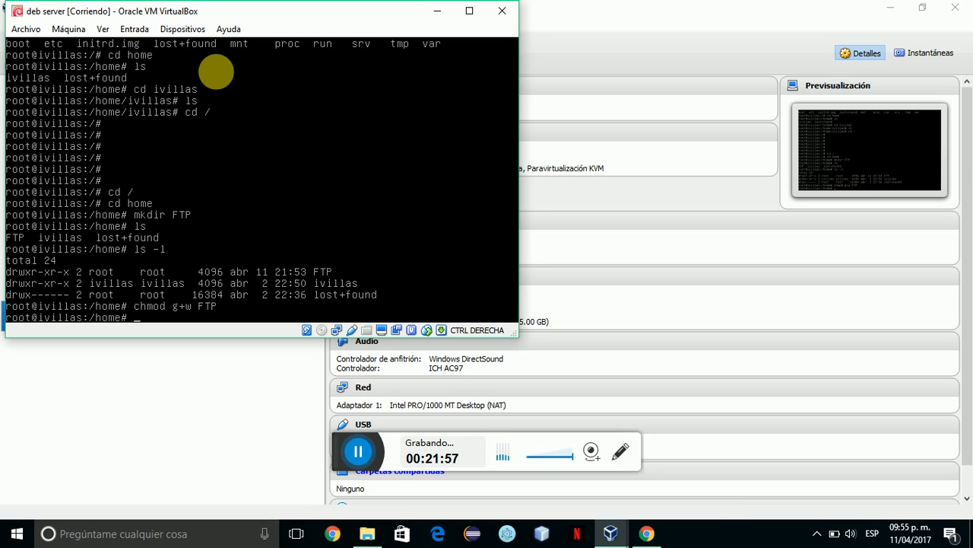
Add write permission for others with chmod o+w FTP and confirm drwxrwxrwx via ls -l.
key(Up)
key(Left)
key(Left)
key(Left)
key(Left)
key(Left)
key(Left)
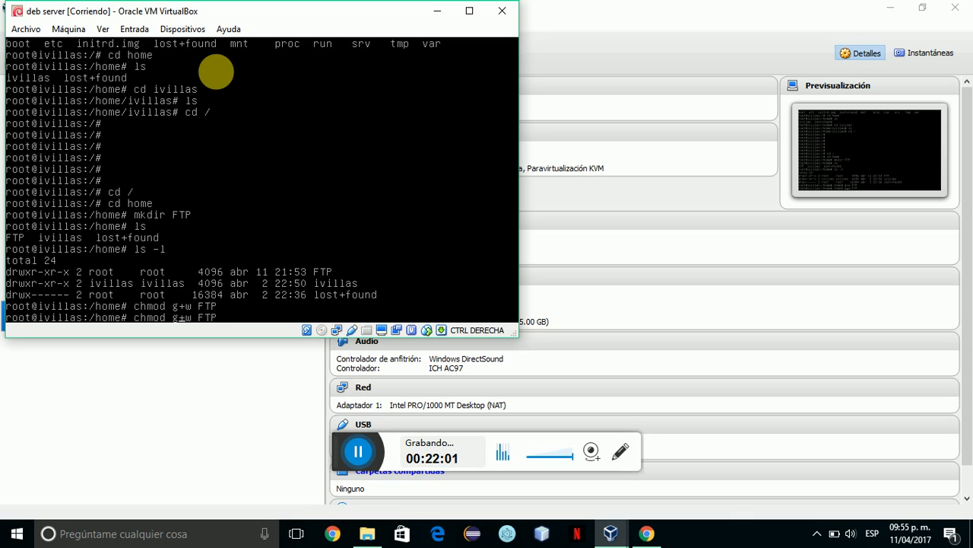
key(BackSpace)
key(Caps_Lock)
text(o)
key(Return)
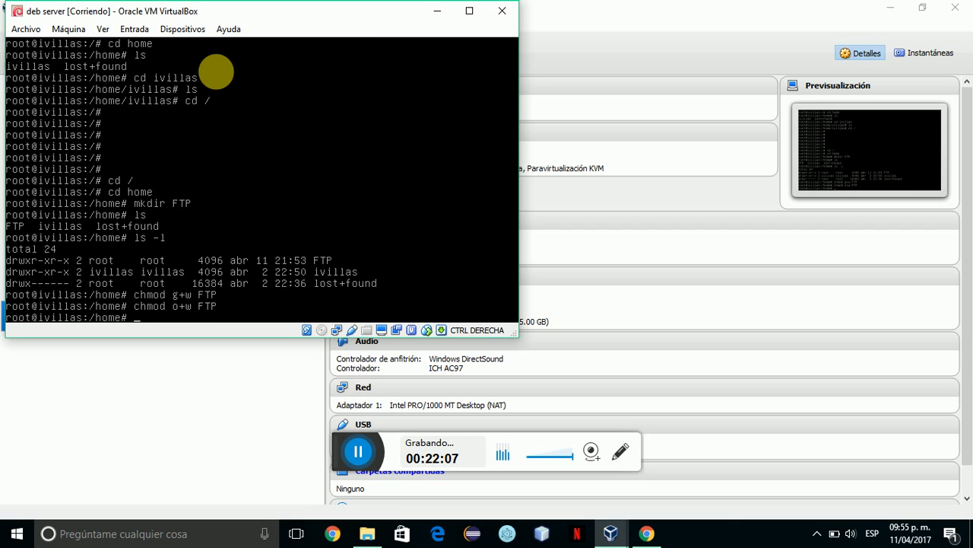
text(ls -)
text(l)
key(Return)
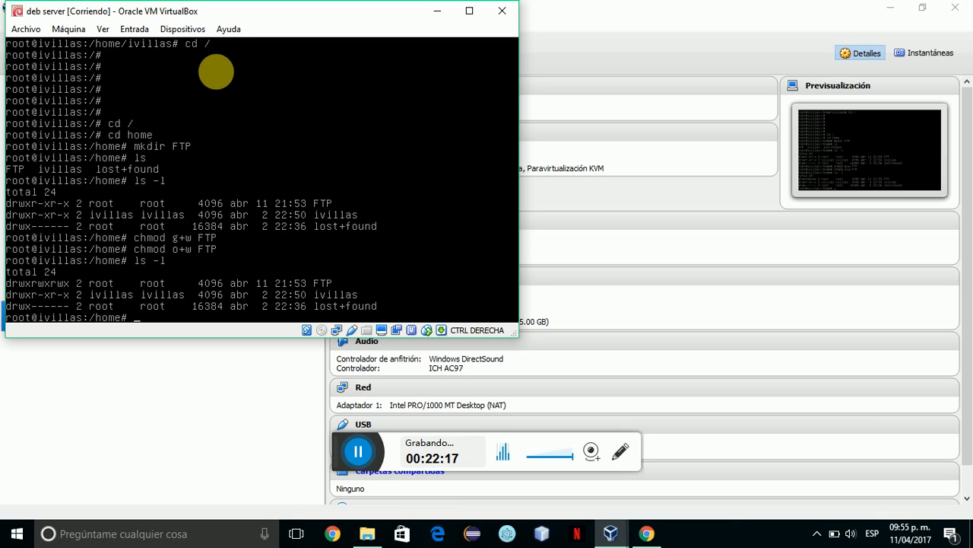
Create group 3tic2 and a new user in it with a /home directory and /bin/bash shell.
text(s)
key(BackSpace)
text(groupadd 3)
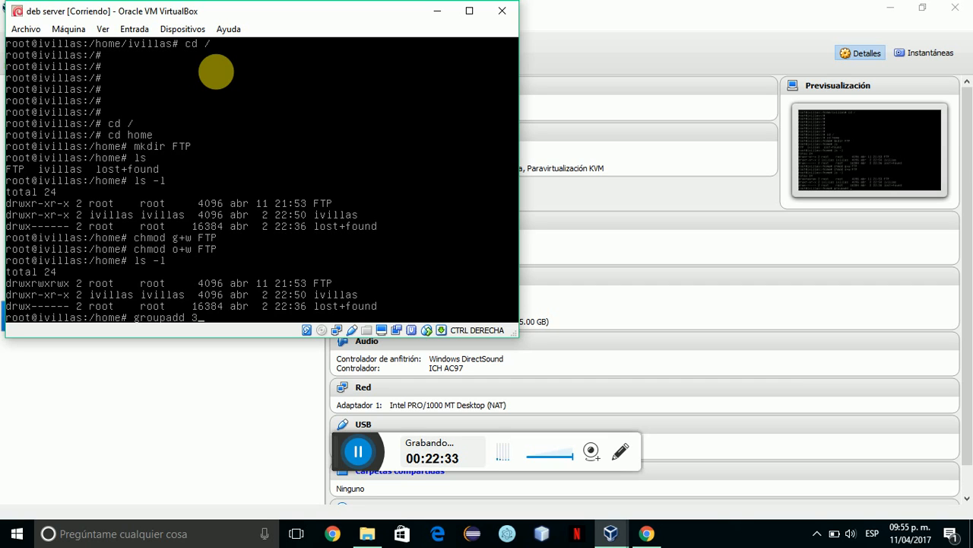
text(tic2)
key(Return)
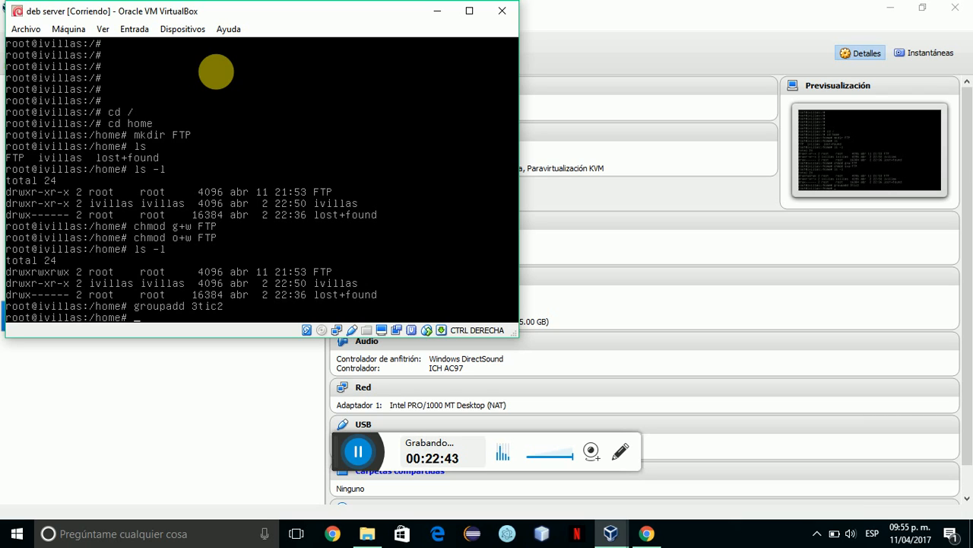
text(useradd -g 3tic)
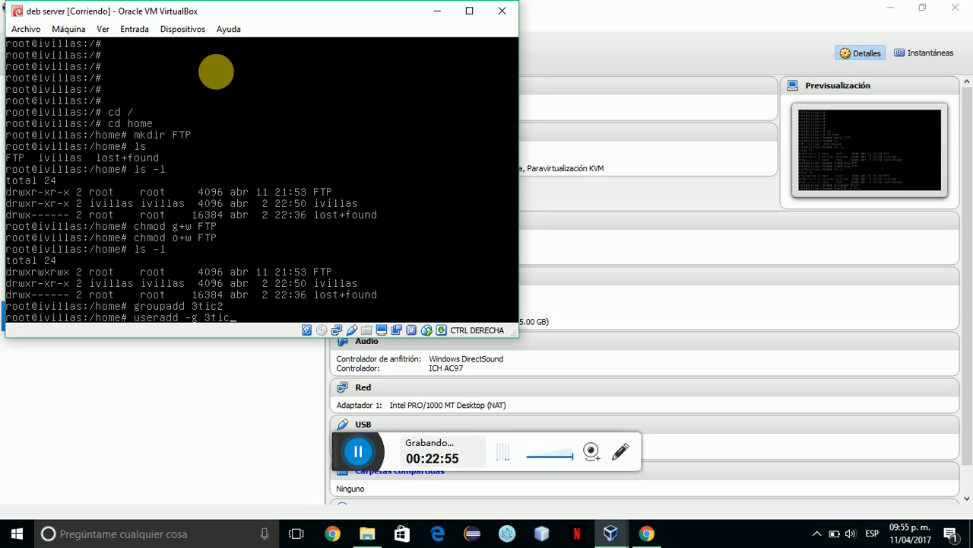
text(2 -d /home/ivan -m )
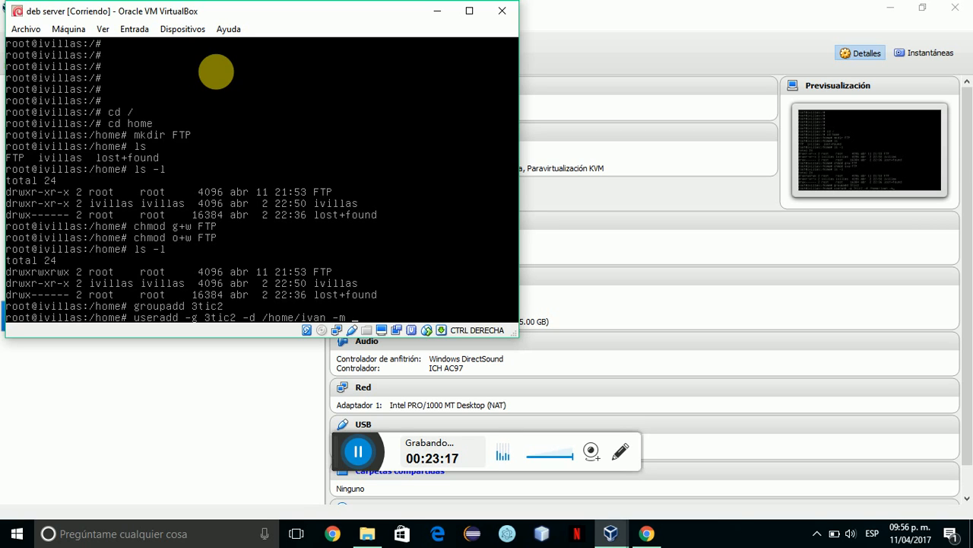
text(-s /bin/bash)
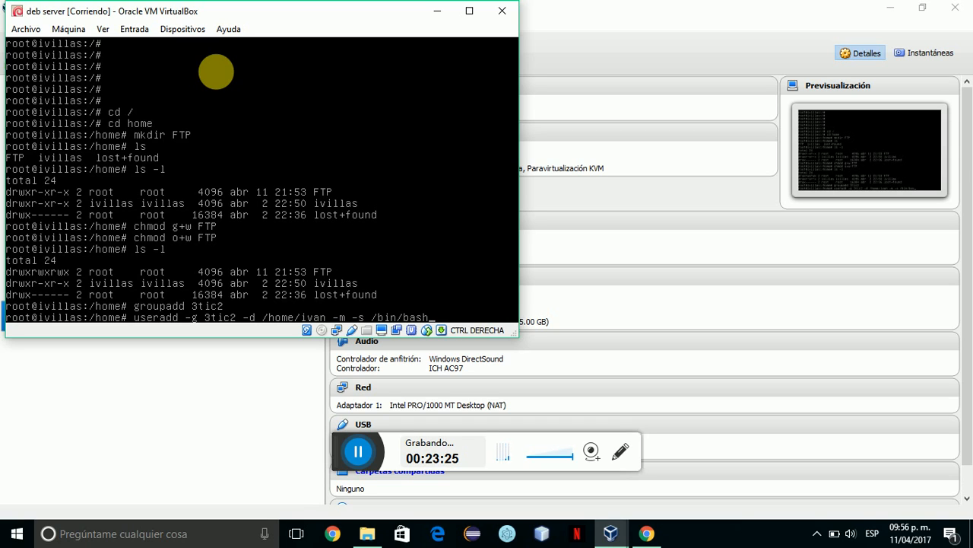
text( ivan)
key(Return)
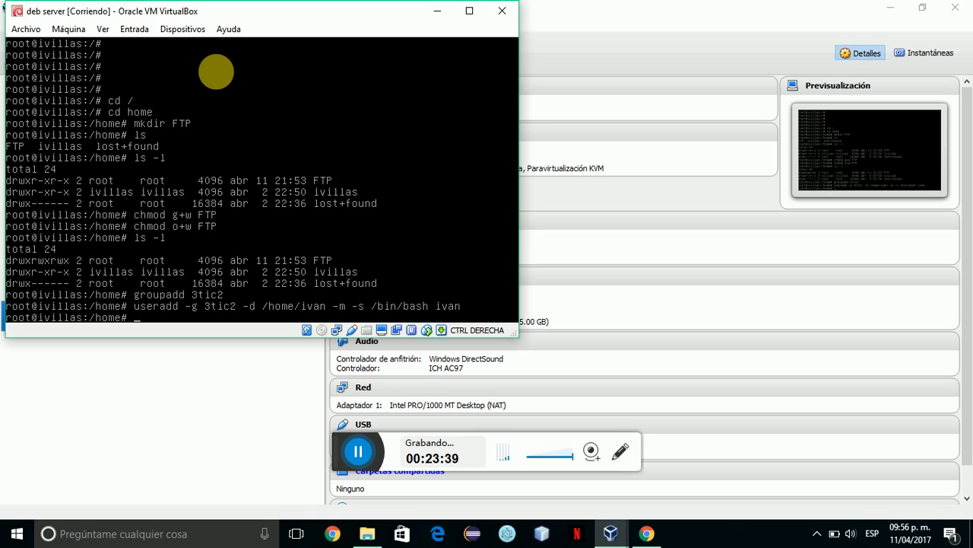
Set the new user's password with passwd, entering it twice.
text(passwd ivan)
key(Return)
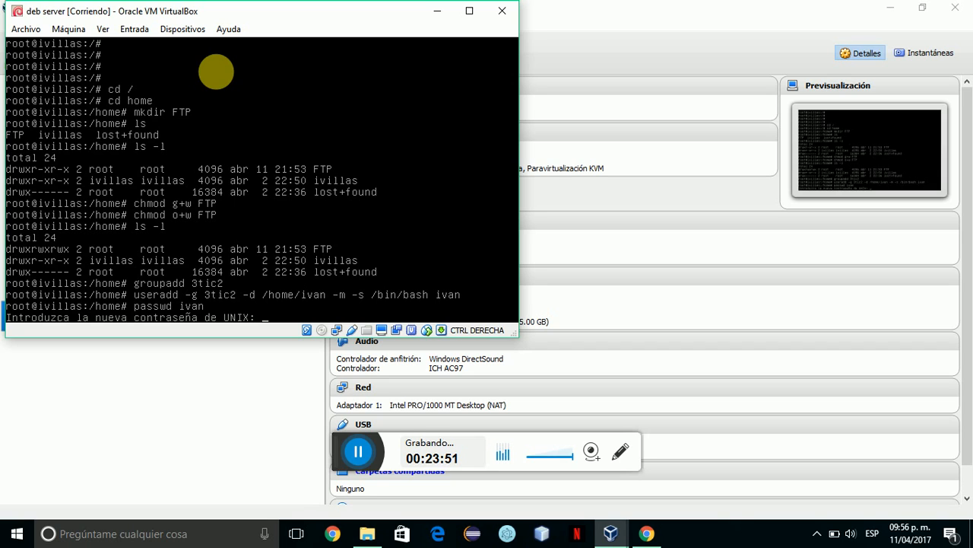
key(Return)
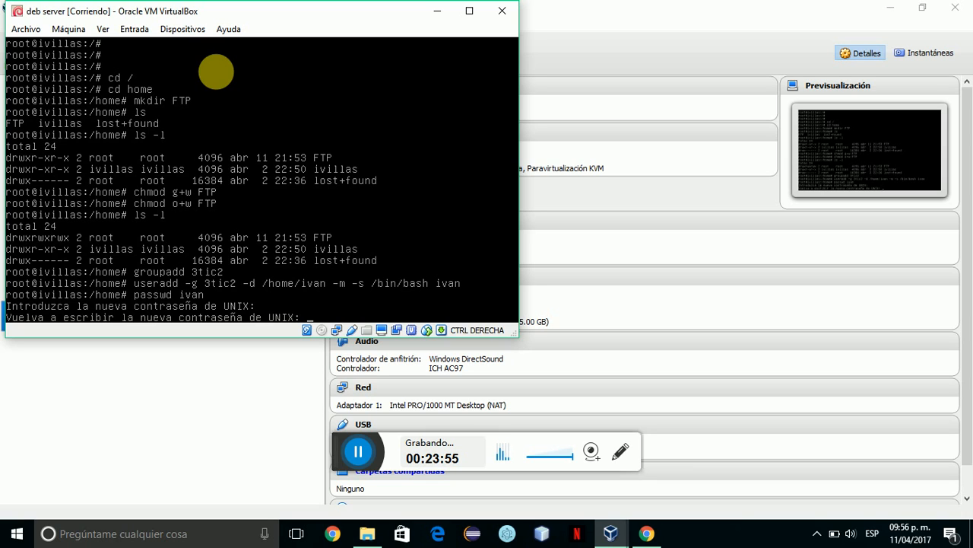
key(Return)
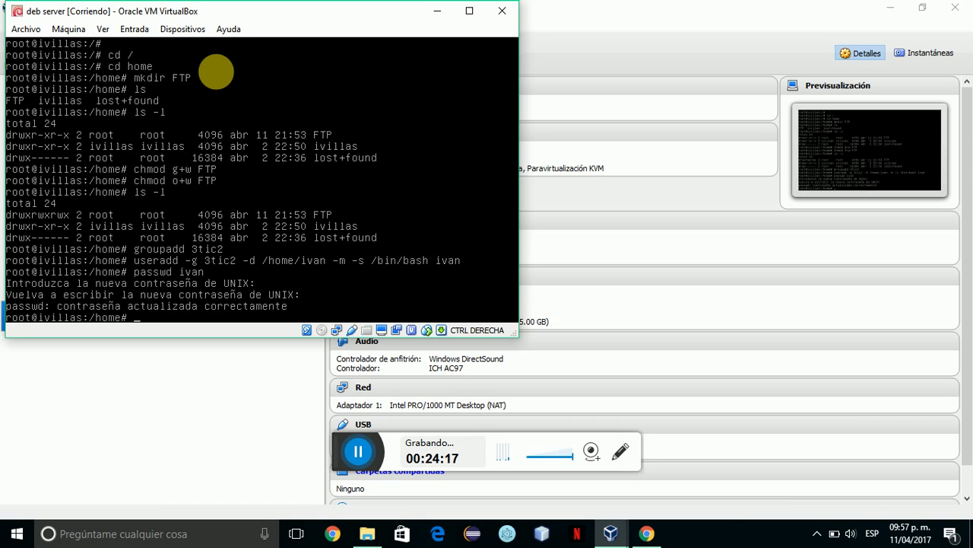
Install openssh-server with apt-get and open /etc/ssh/sshd_config in nano.
text(apt-get install openss)
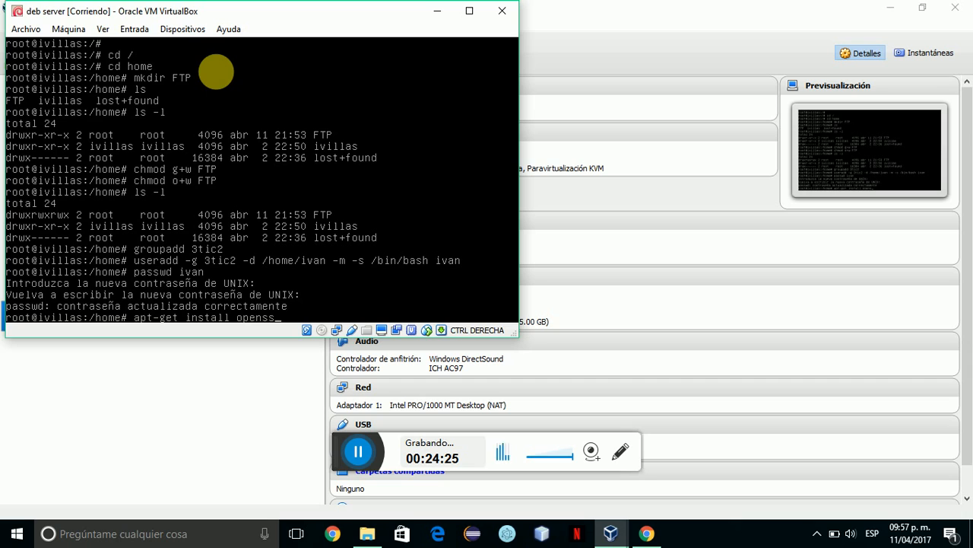
text(h-server)
key(Return)
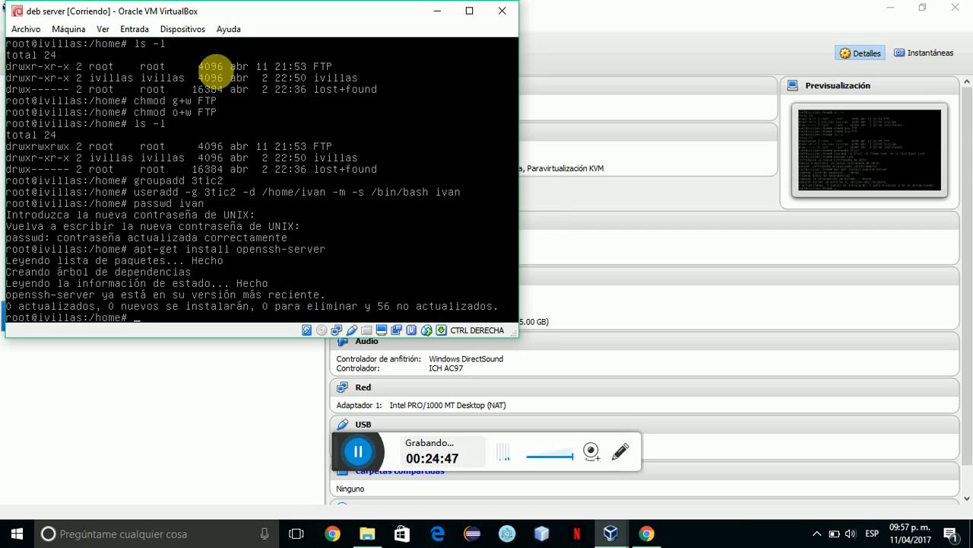
text(nano /etc/ssh/ssh)
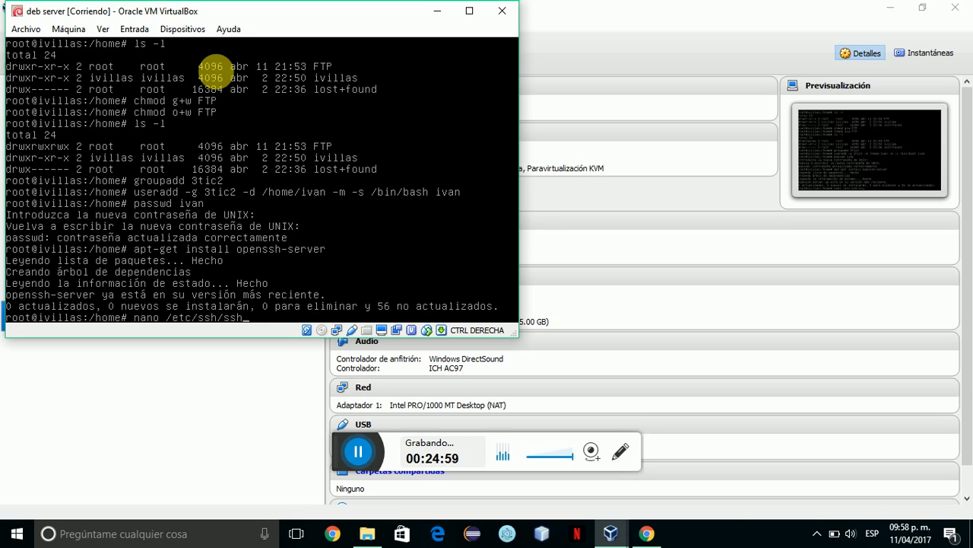
text(d_config)
key(Return)
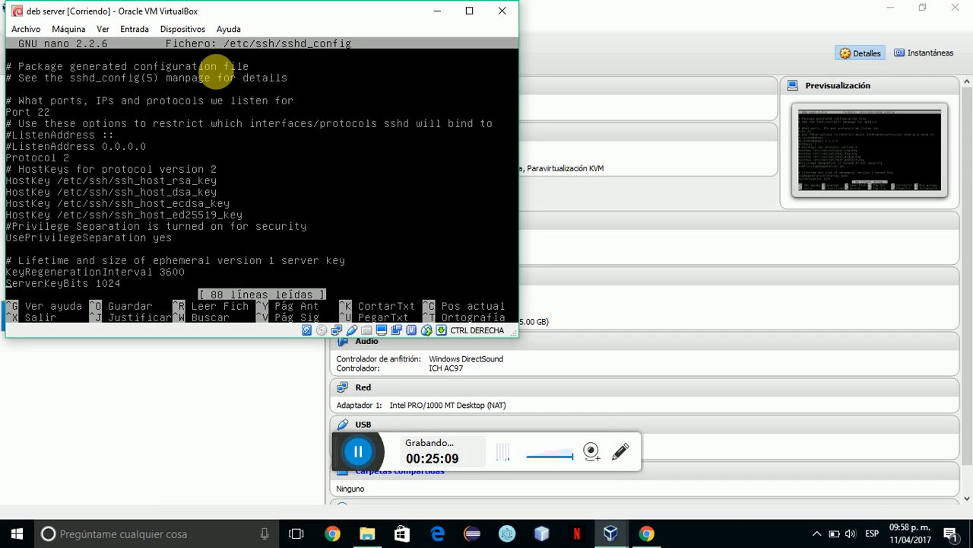
Add an 'AllowUsers' line for the new user below UsePrivilegeSeparation.
key(Down)
key(Down)
key(Down)
key(Down)
key(Down)
key(Down)
key(Down)
key(Down)
key(Down)
key(Down)
key(Down)
key(Down)
key(Down)
key(Down)
key(Down)
key(Down)
key(Down)
key(Down)
key(Down)
key(Down)
key(Down)
key(Down)
key(Down)
key(Down)
key(Down)
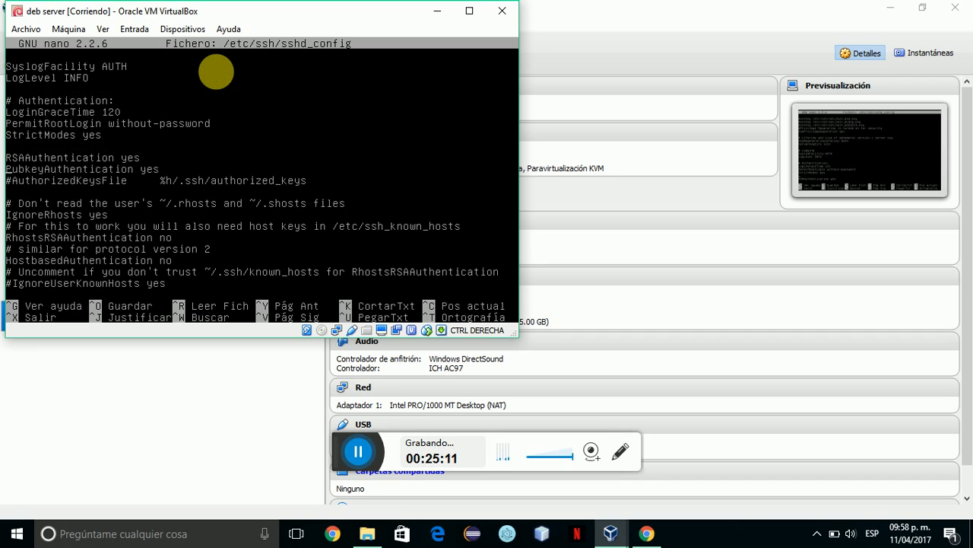
key(Down)
key(Down)
key(Down)
key(Down)
key(Down)
key(Down)
key(Down)
key(Down)
key(Down)
key(Down)
key(Down)
key(Down)
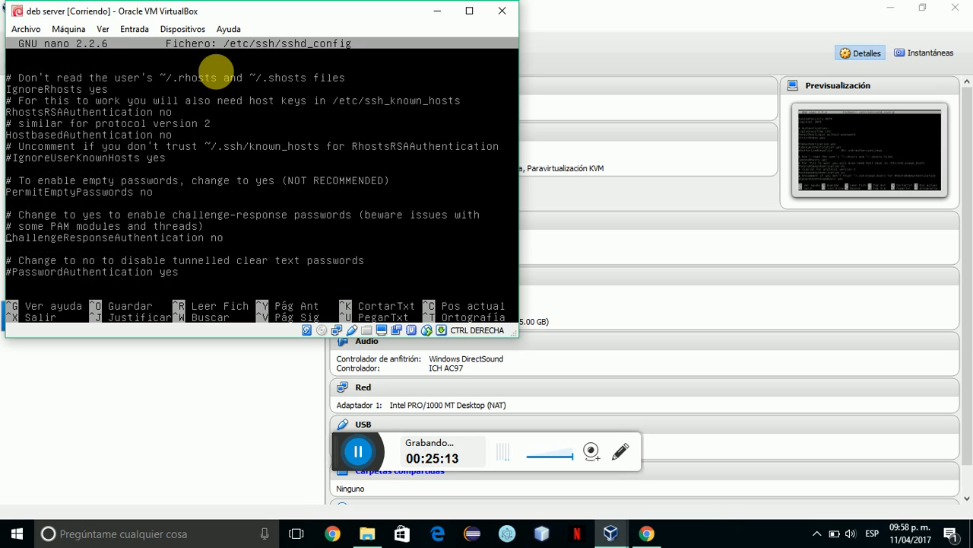
key(Up)
key(Up)
key(Up)
key(Up)
key(Up)
key(Up)
key(Up)
key(Up)
key(Up)
key(Up)
key(Up)
key(Up)
key(Up)
key(Up)
key(Up)
key(Up)
key(Up)
key(Up)
key(Up)
key(Up)
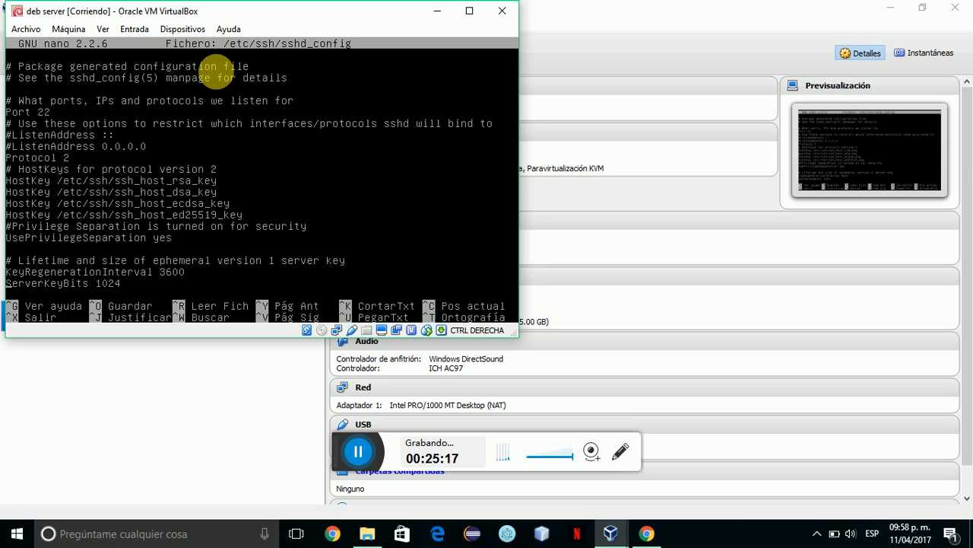
key(Up)
key(Caps_Lock)
text(A)
key(Caps_Lock)
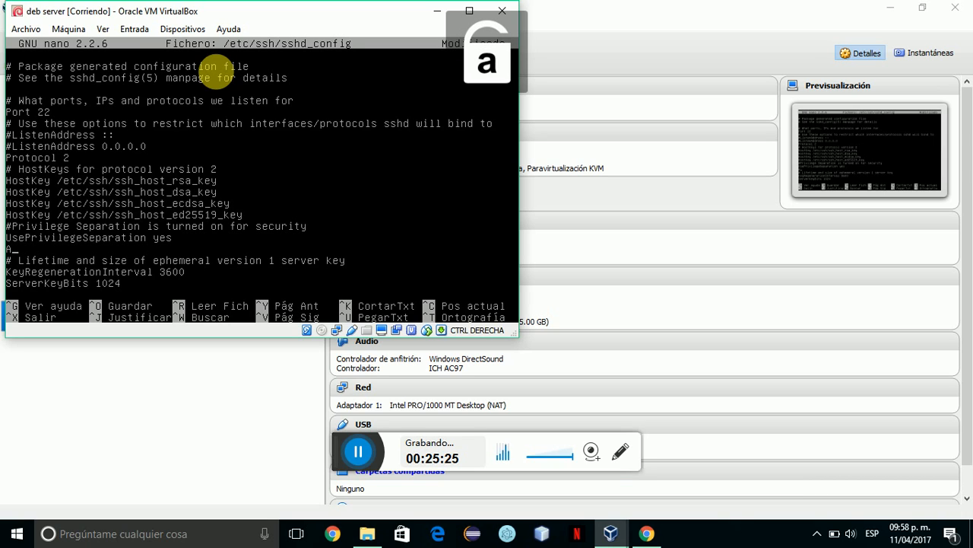
text(llow)
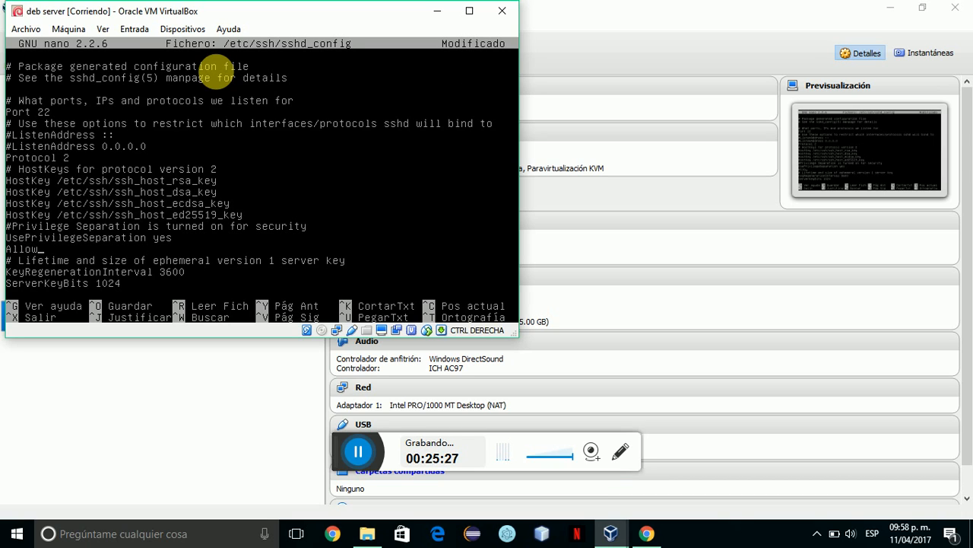
key(Caps_Lock)
text(U)
key(Caps_Lock)
text(sers ivan)
Save sshd_config under the same name and exit nano to the root shell.
key(ctrl+o)
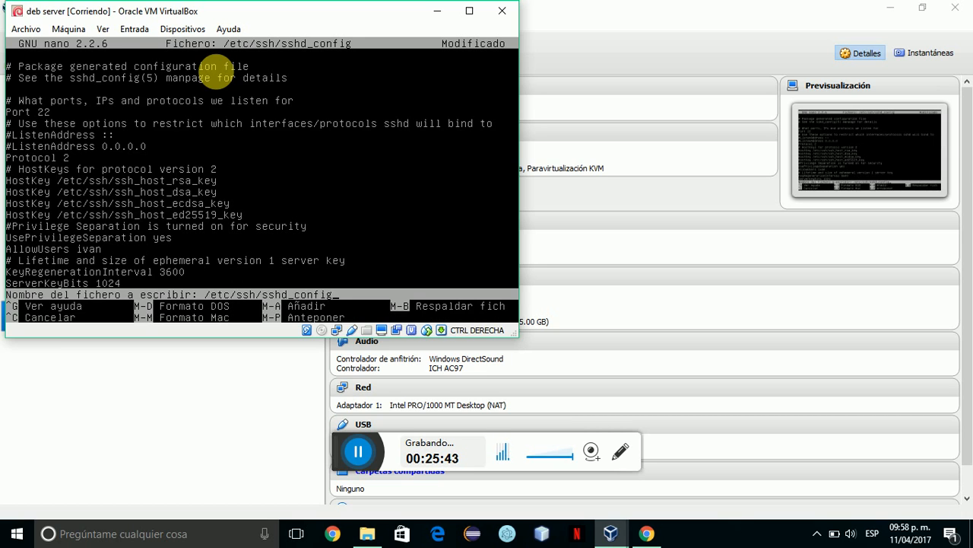
key(Return)
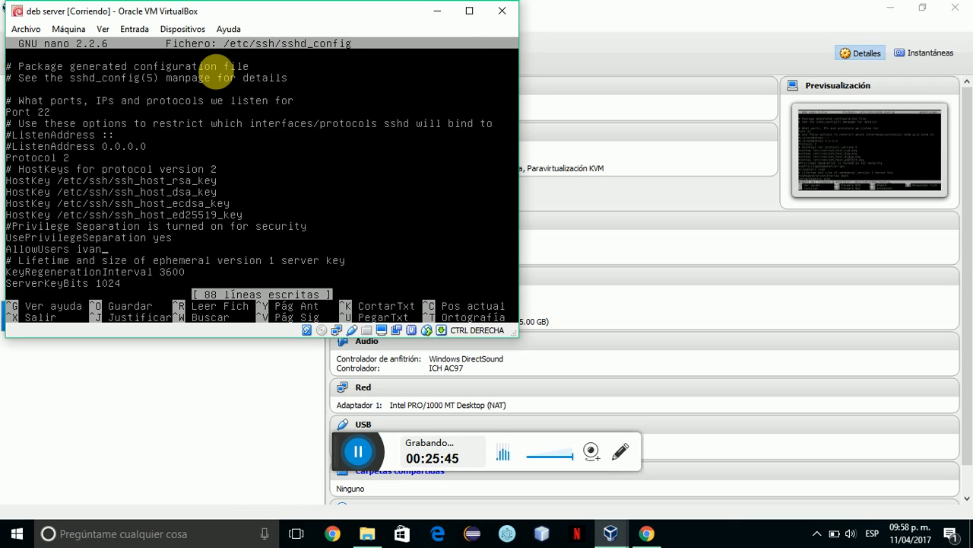
key(ctrl+x)
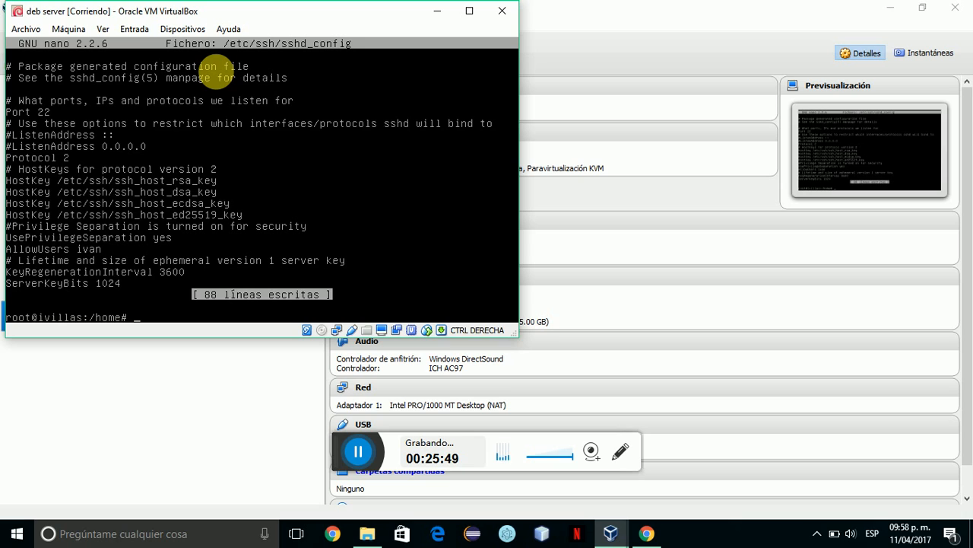
key(Return)
key(Return)
key(Return)
key(Return)
key(Return)
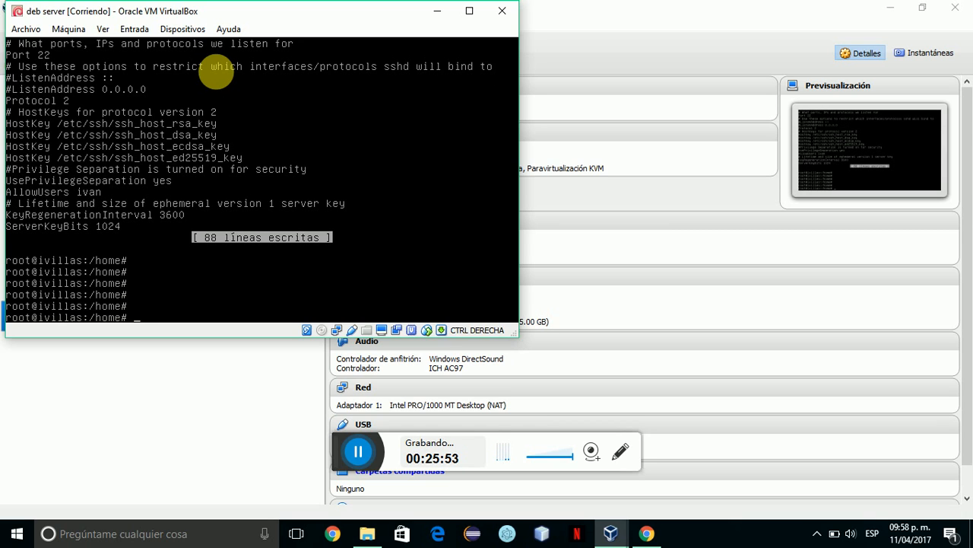
Restart the SSH service with /etc/init.d/ssh restart.
text(/etc/init.d/ssh redst)
key(BackSpace)
key(BackSpace)
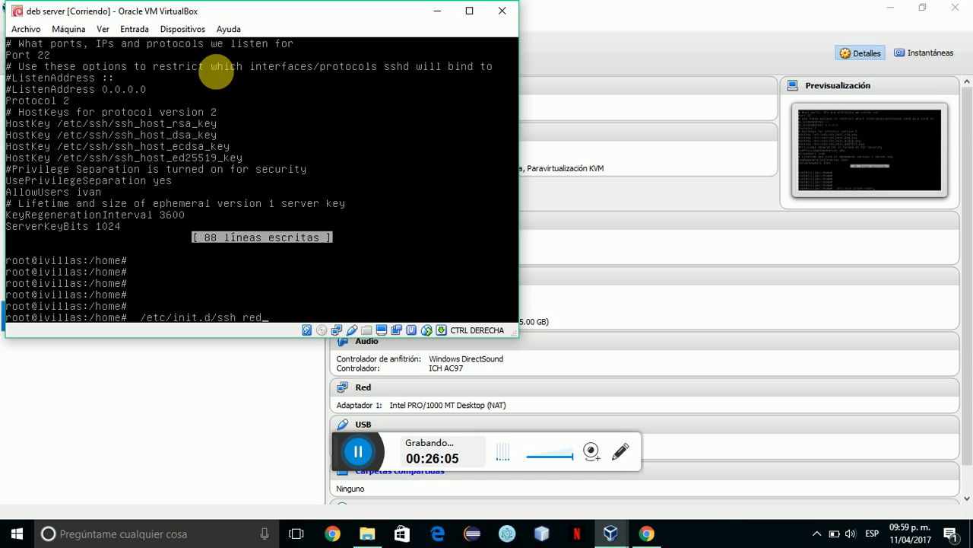
key(BackSpace)
text(start)
key(Return)
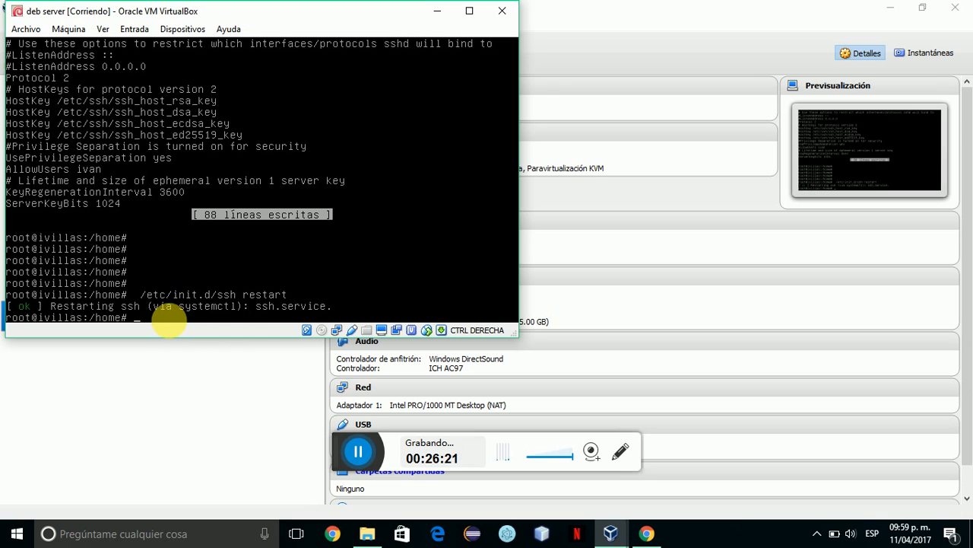
Run ifconfig on the deb server to show eth1 at 192.168.1.19.
click(424, 448)
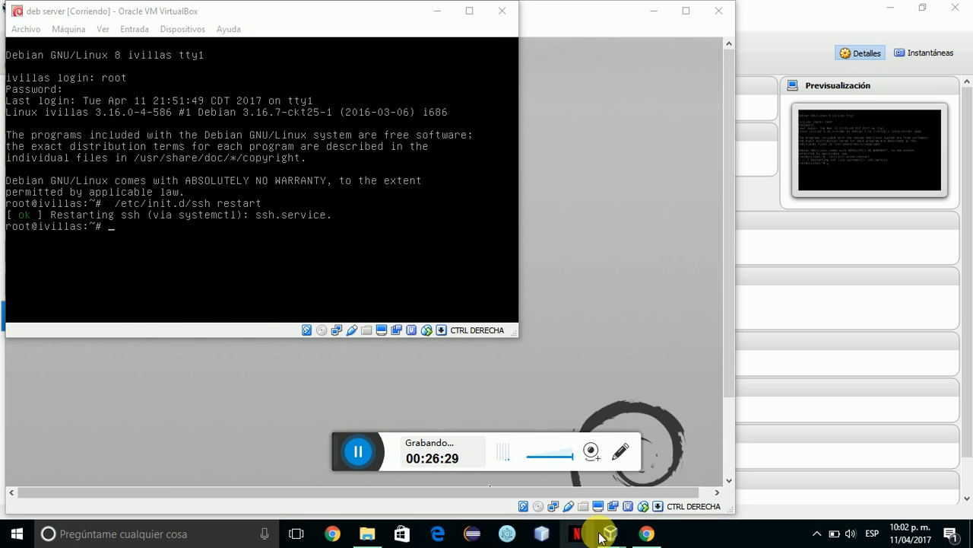
mouse_move(604, 537)
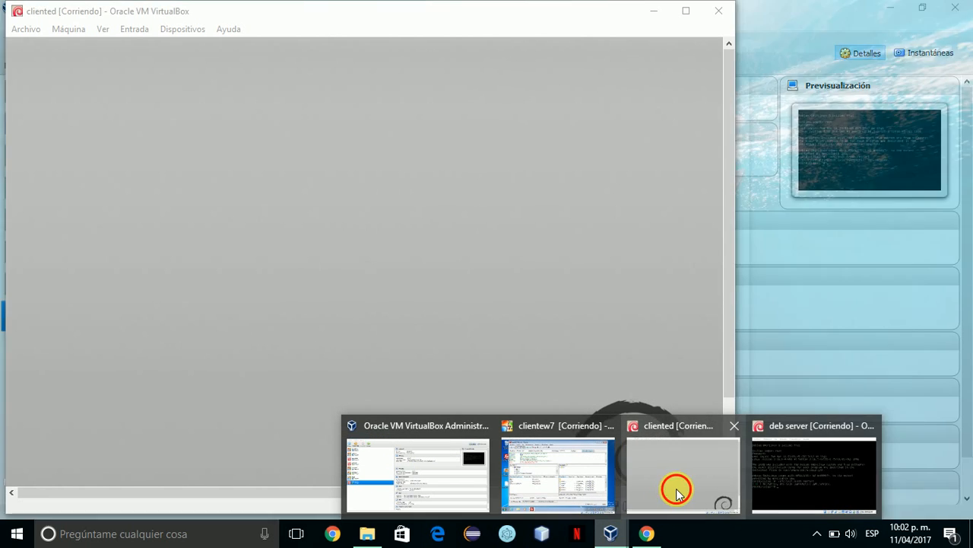
click(676, 488)
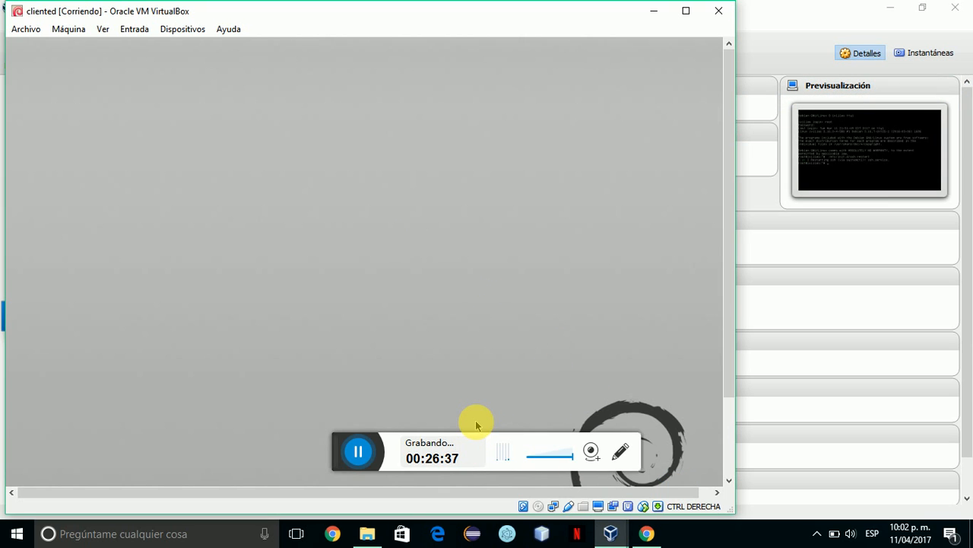
click(613, 532)
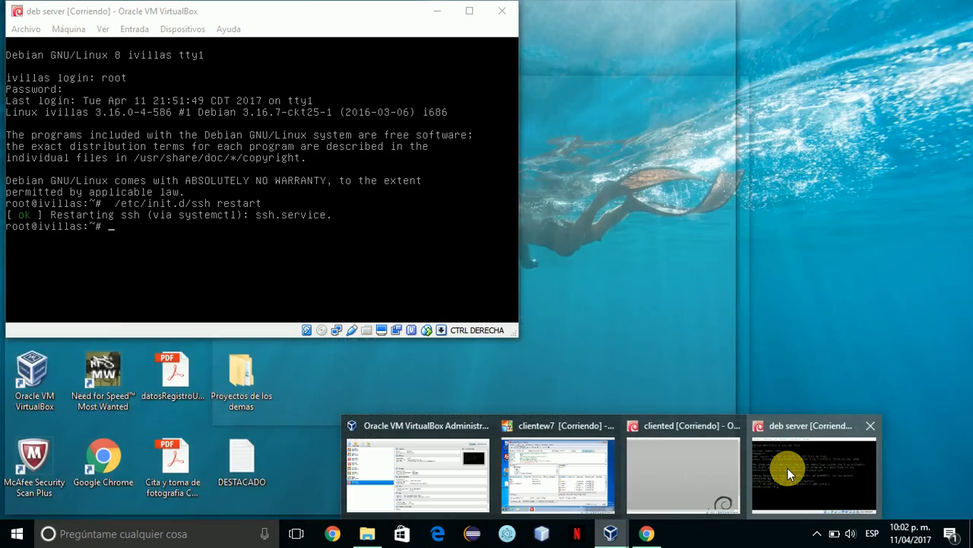
click(788, 468)
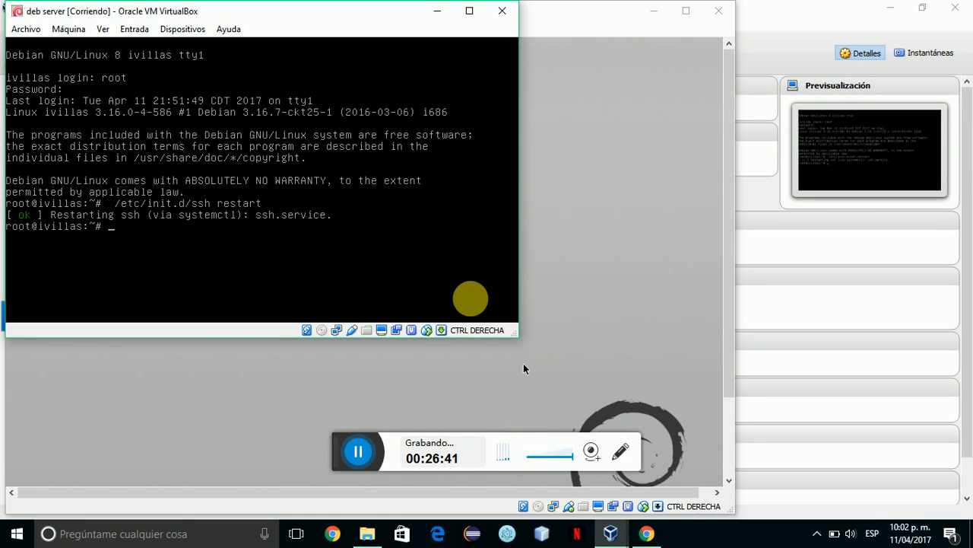
text(ifc)
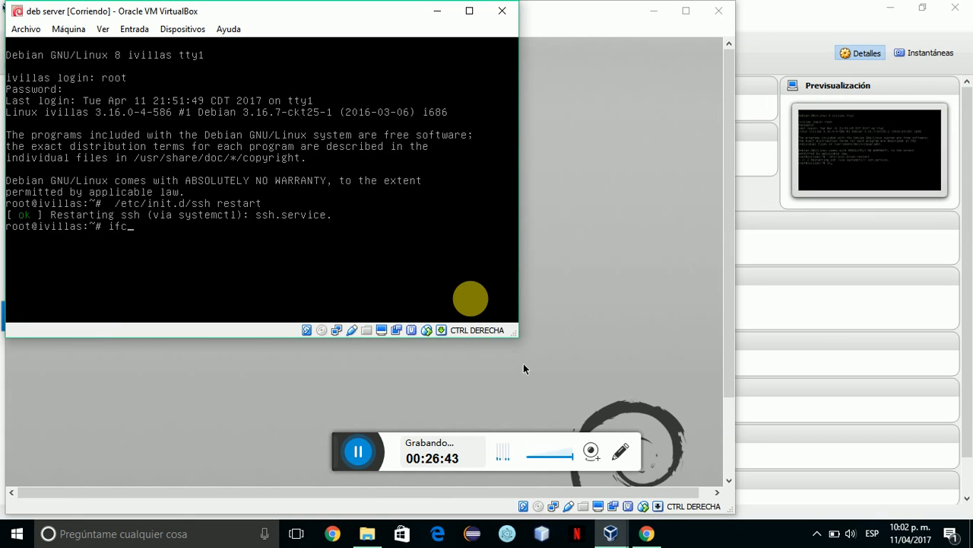
text(onfig)
key(Return)
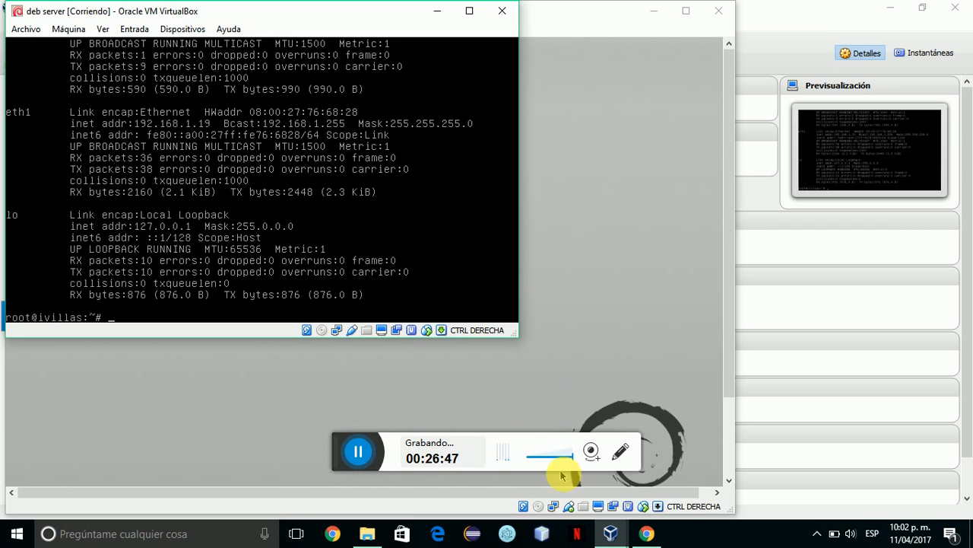
click(618, 537)
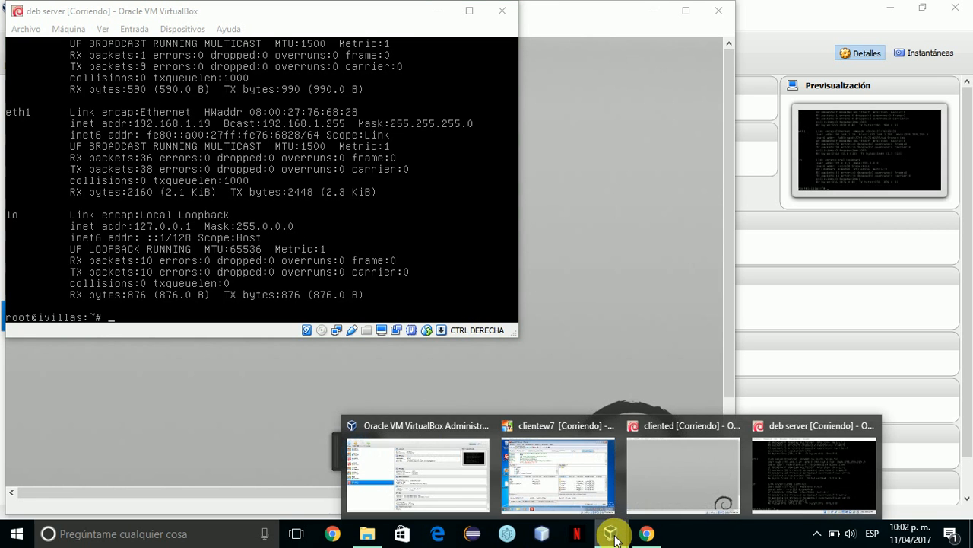
click(676, 482)
Attempt an SFTP quick connection on port 22, opening it in a new tab.
right_click(277, 196)
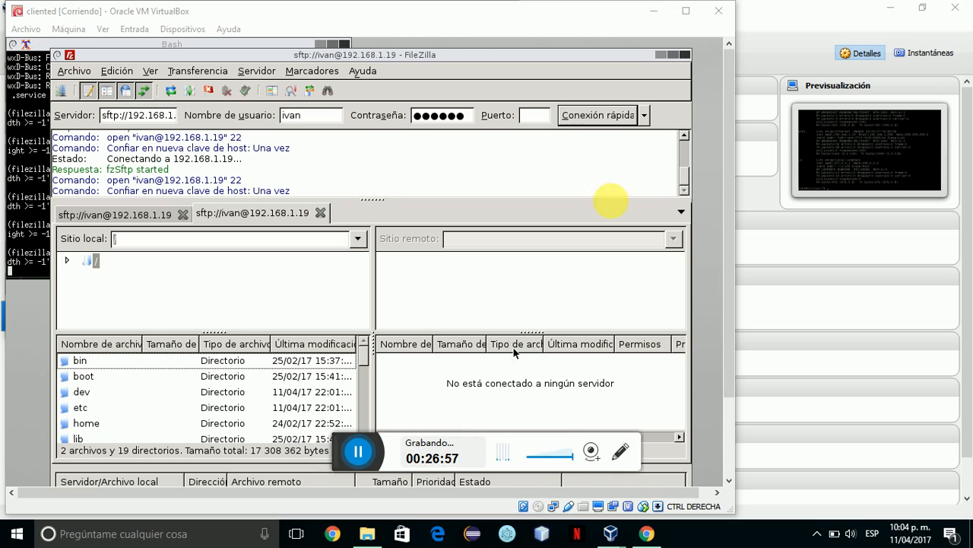
click(532, 115)
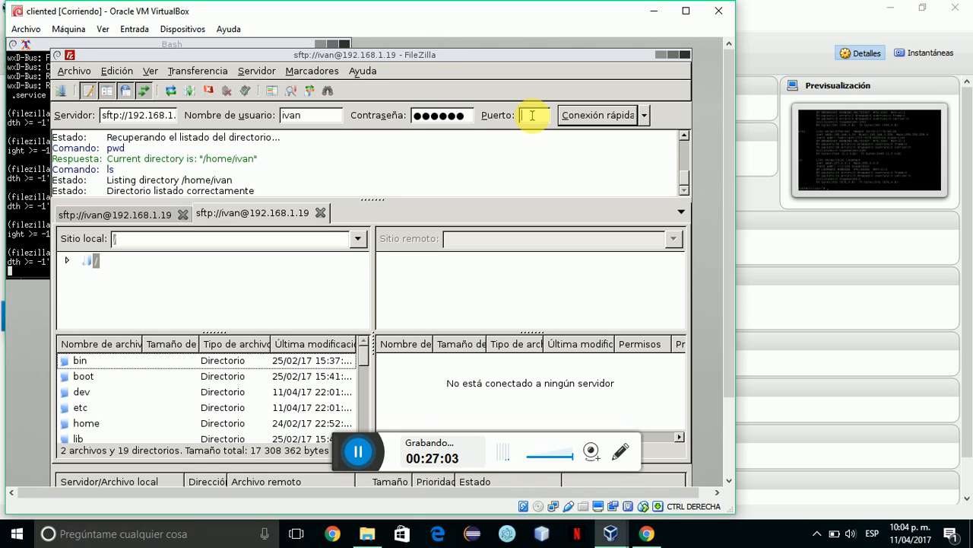
text(22)
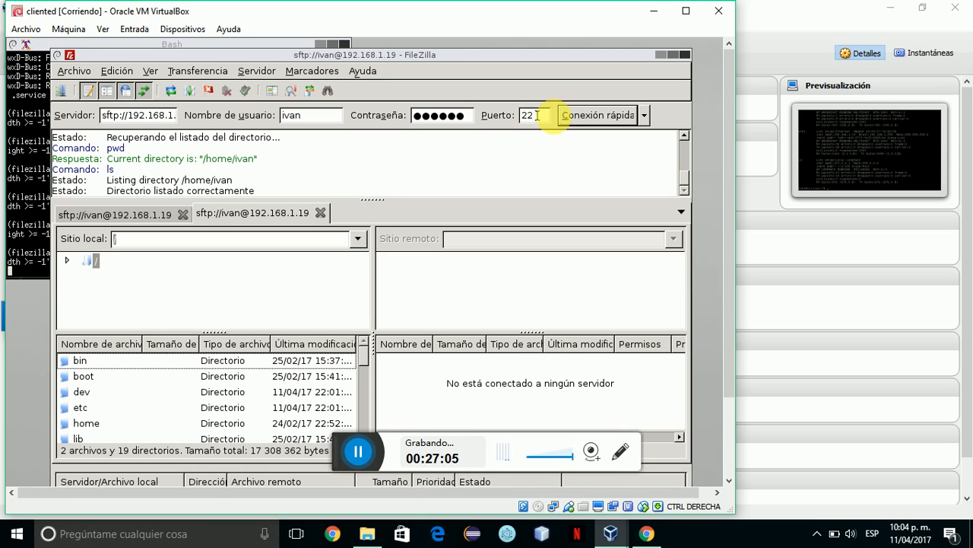
click(577, 118)
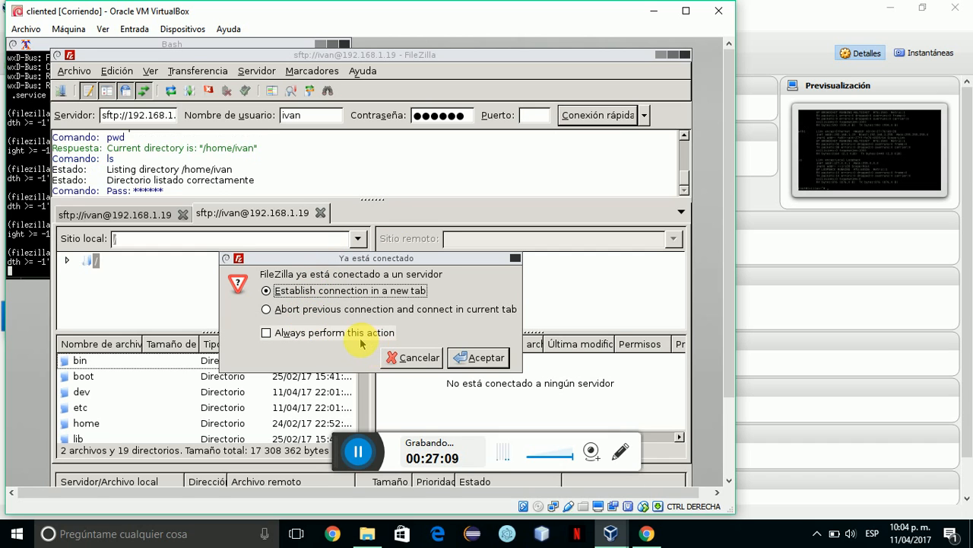
click(266, 332)
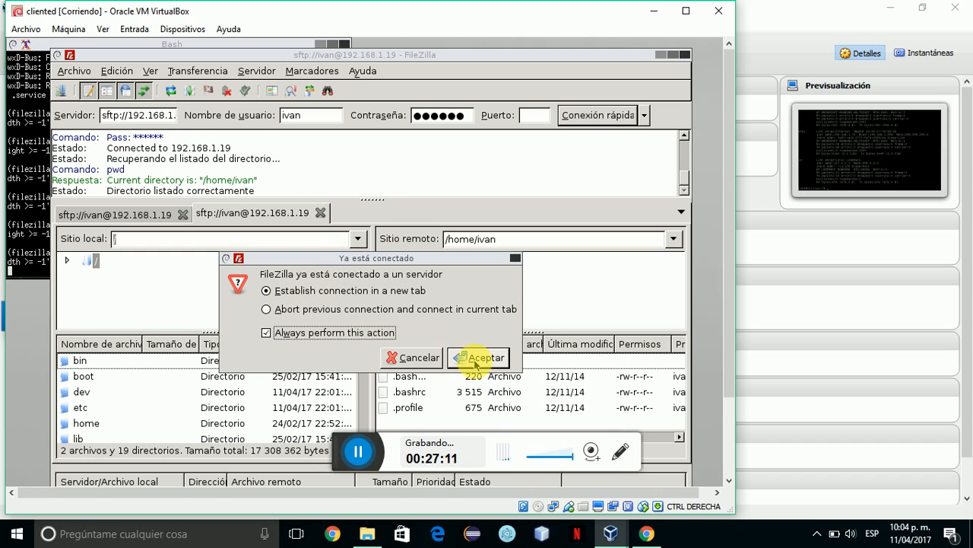
click(478, 358)
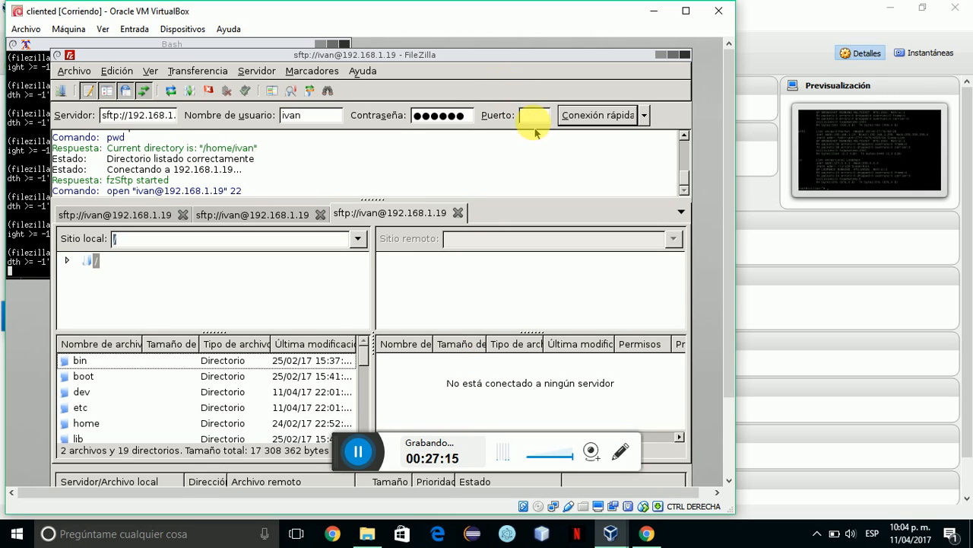
text(22)
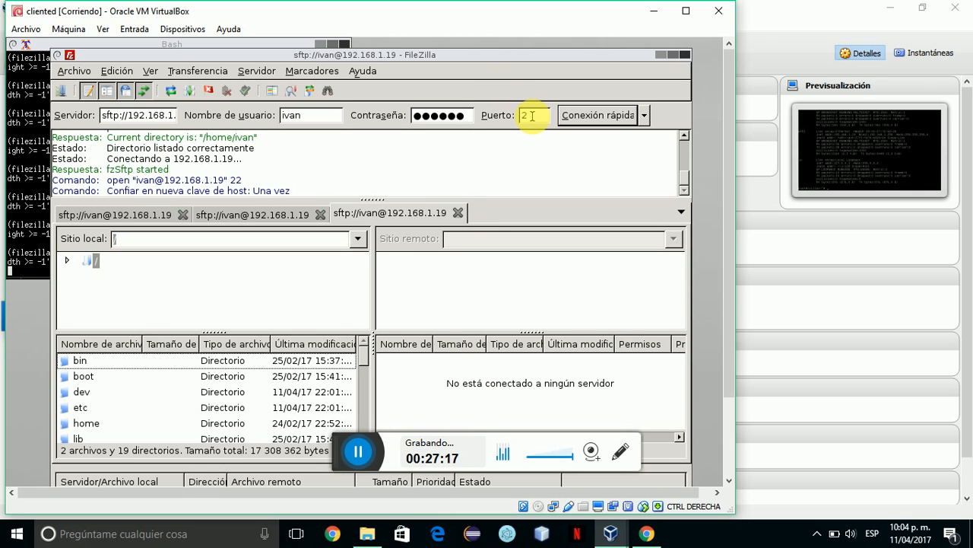
click(565, 115)
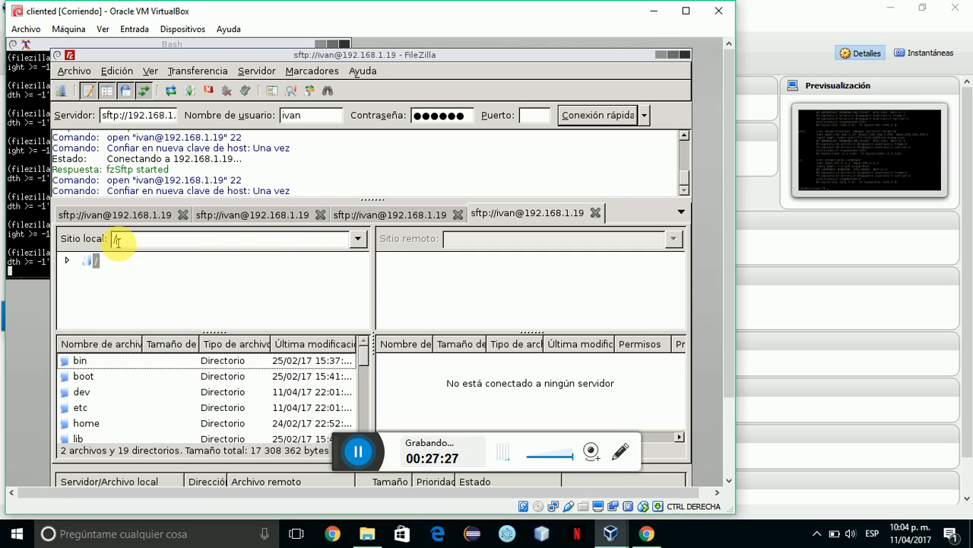
Retry the port 22 connection and expand the local root folder tree.
click(533, 116)
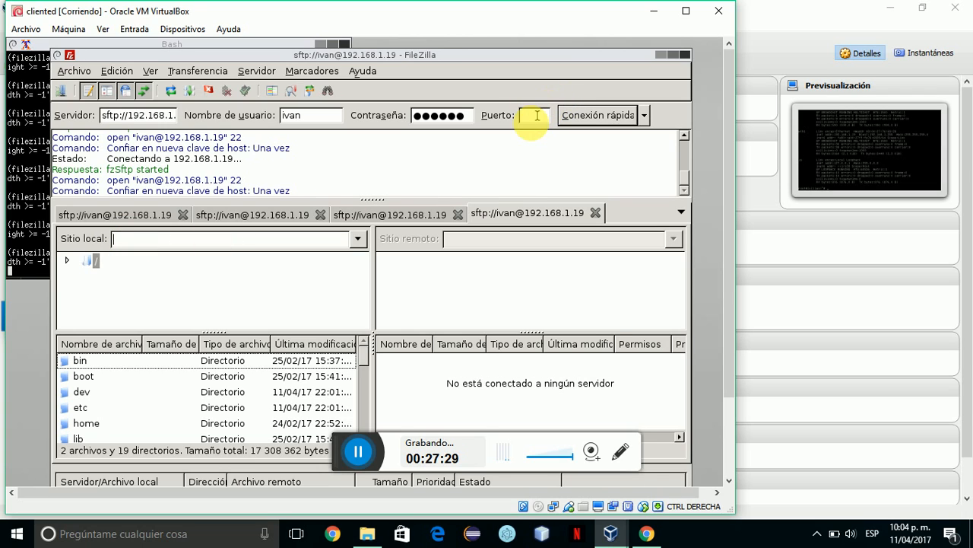
click(531, 115)
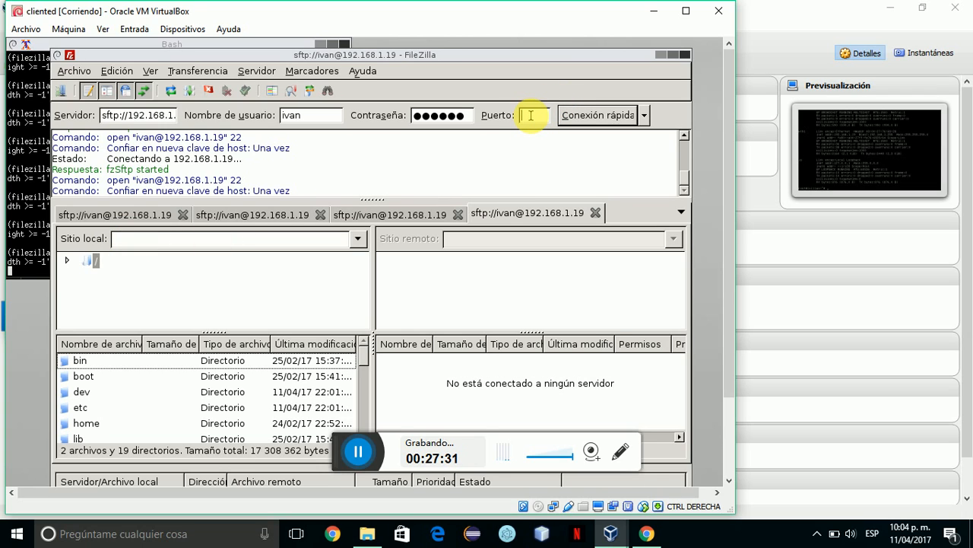
text(22)
click(568, 116)
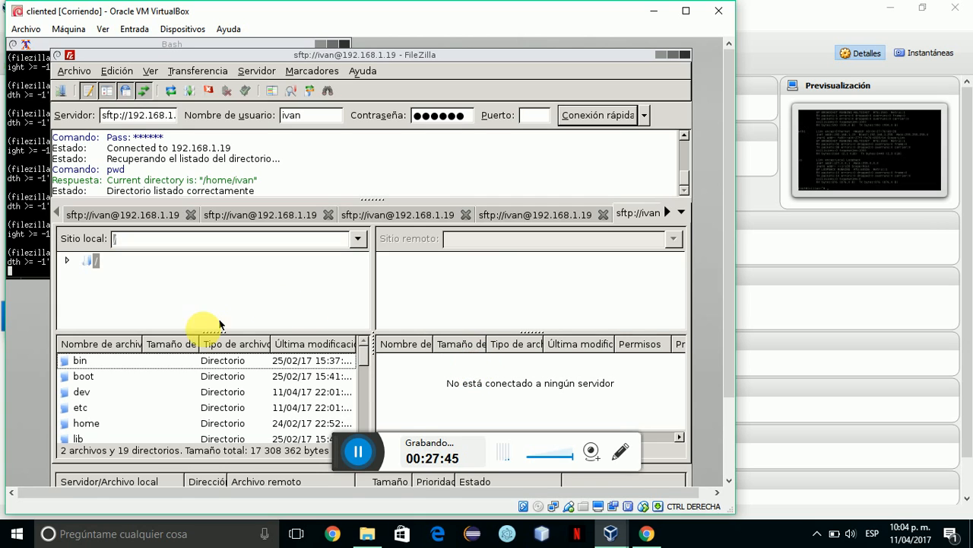
scroll(162, 368, down, 2)
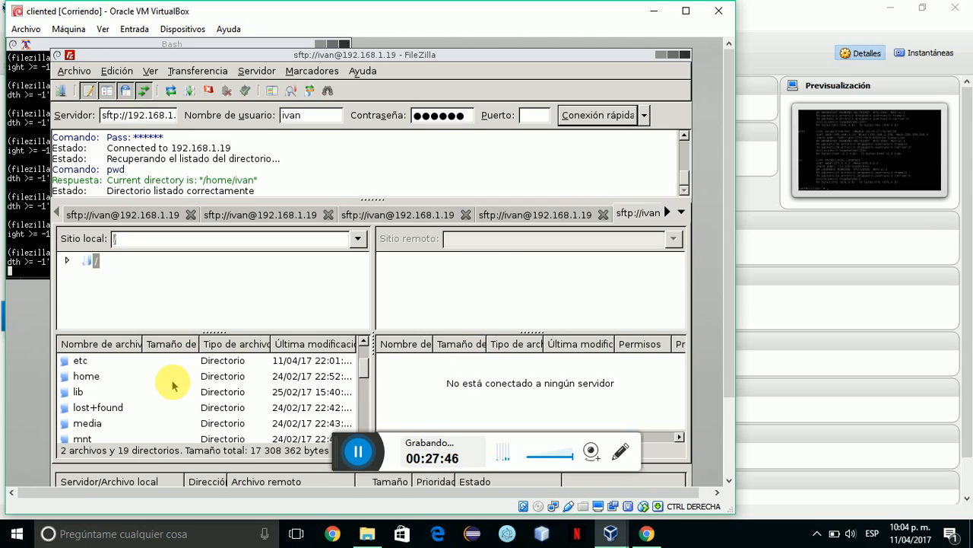
double_click(91, 260)
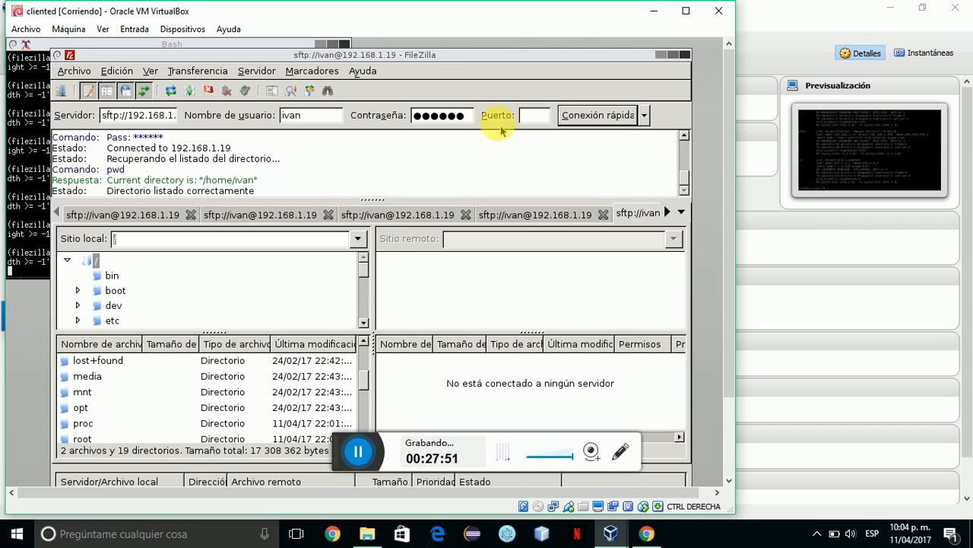
Relaunch FileZilla from the terminal and reconnect to 192.168.1.19 on port 22.
click(684, 56)
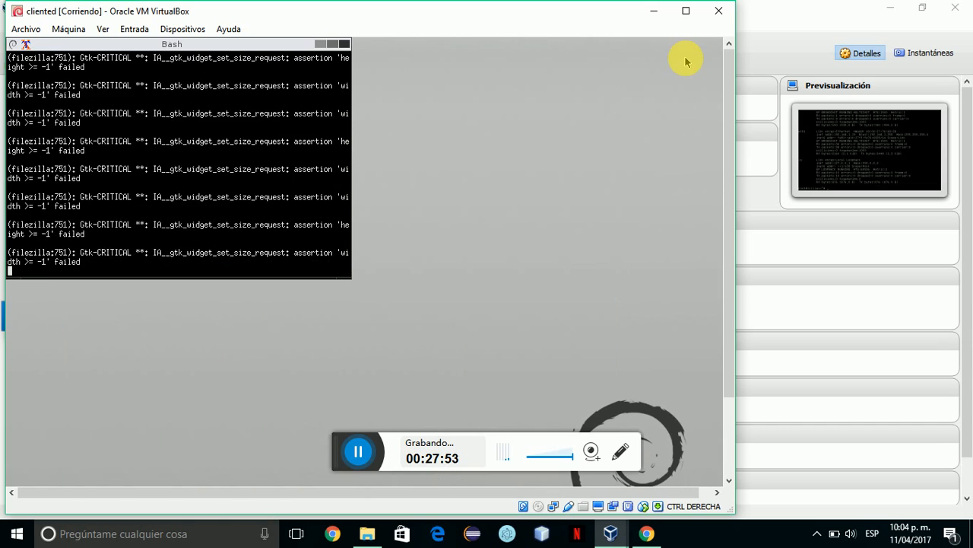
key(Up)
key(Return)
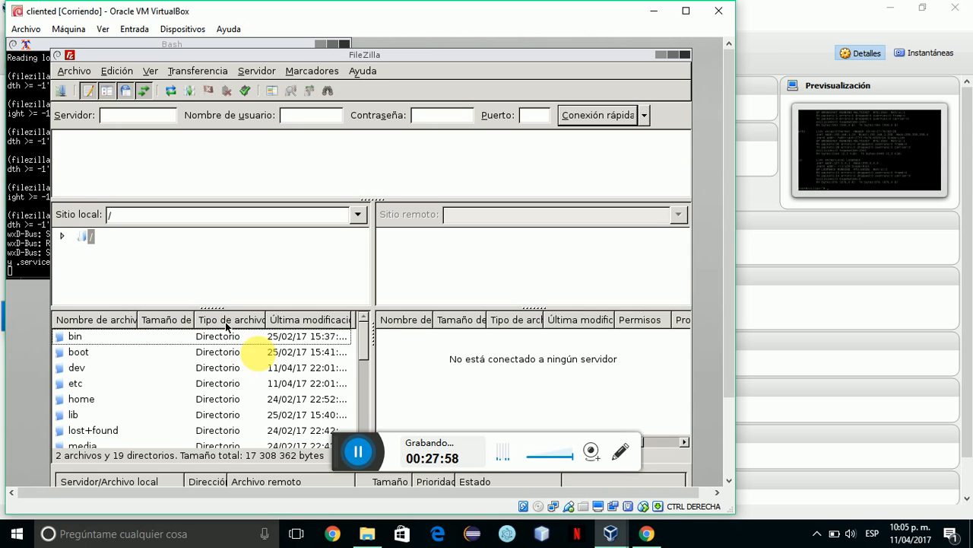
click(421, 460)
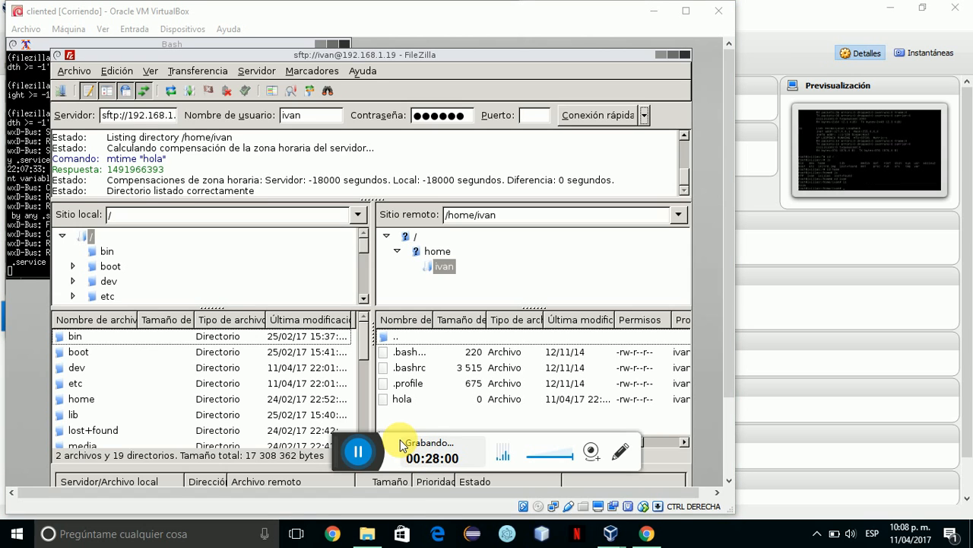
click(435, 268)
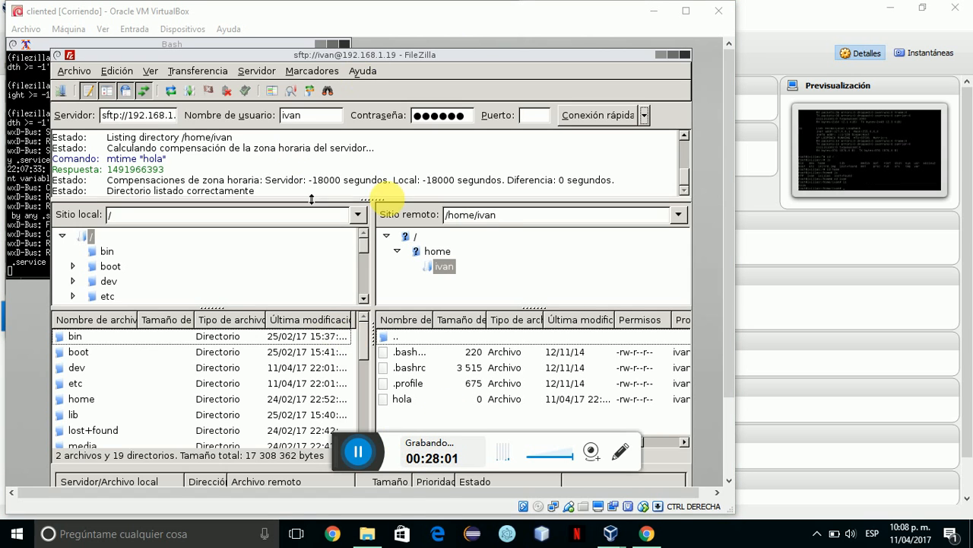
click(105, 258)
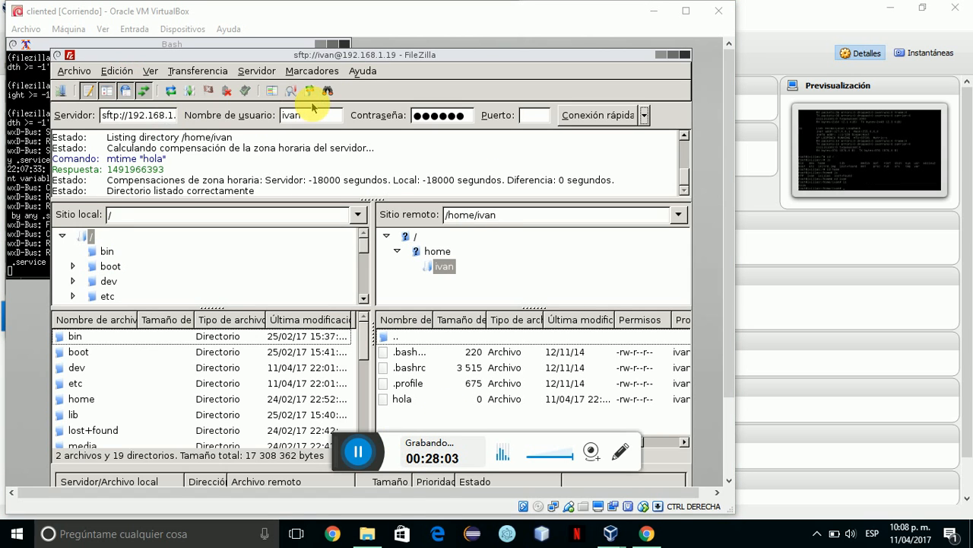
click(528, 115)
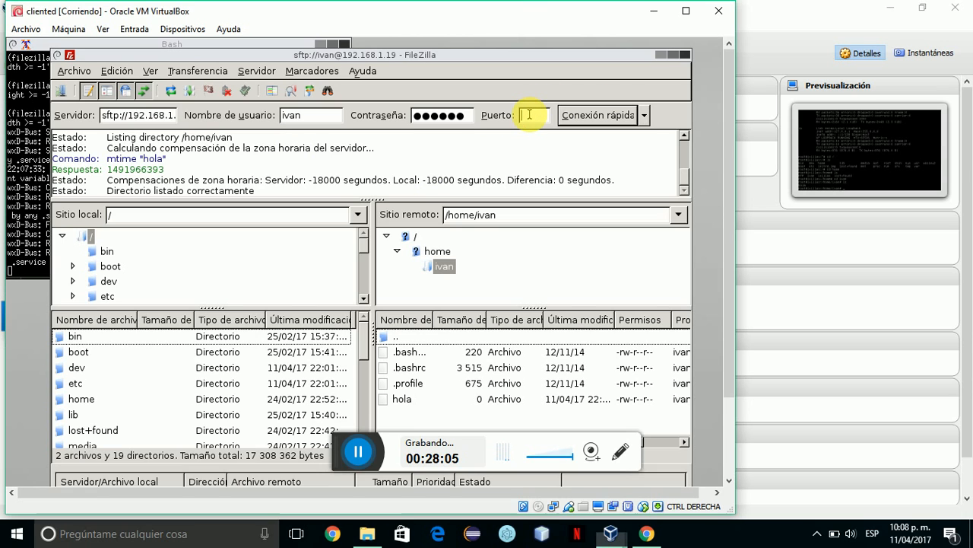
text(22)
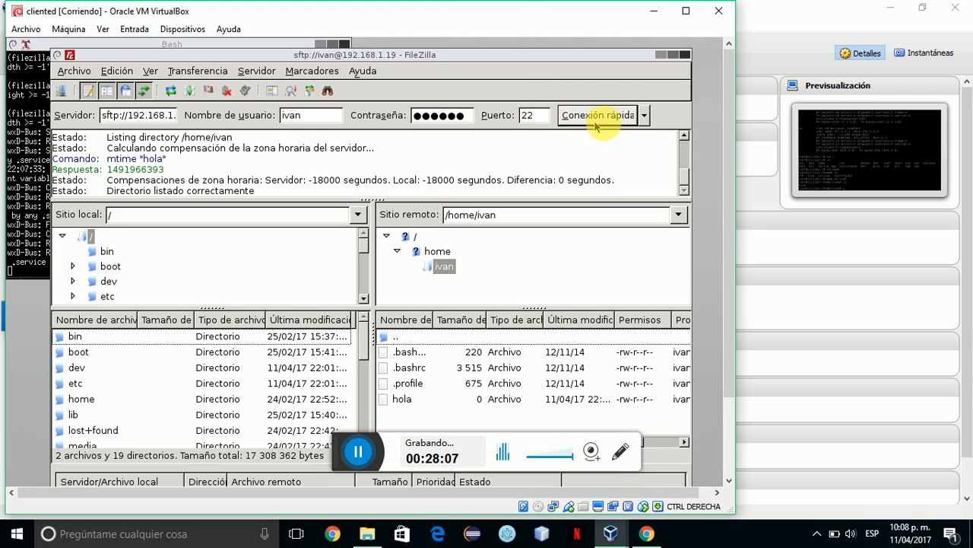
click(611, 121)
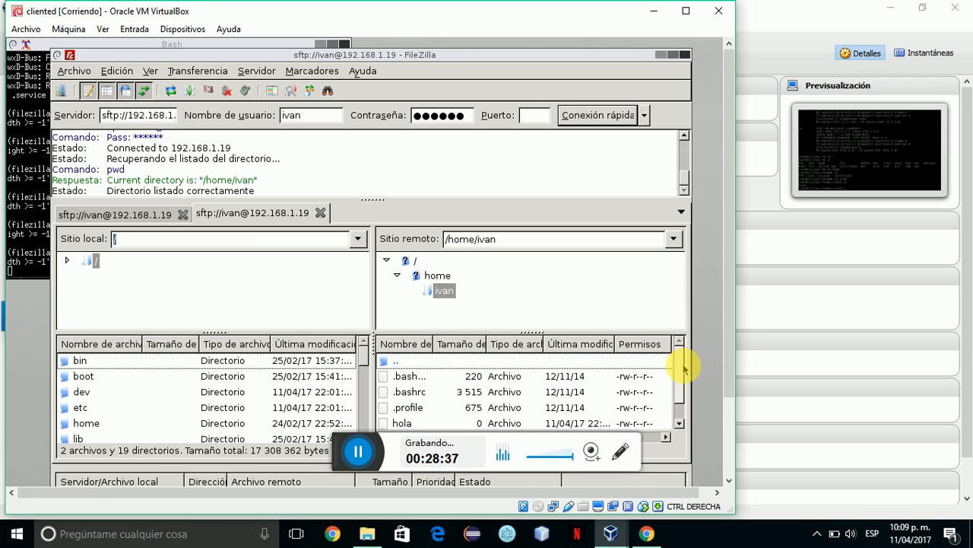
Create a remote folder named 'grupos' in the user's home via Crear directorio.
scroll(683, 369, down, 1)
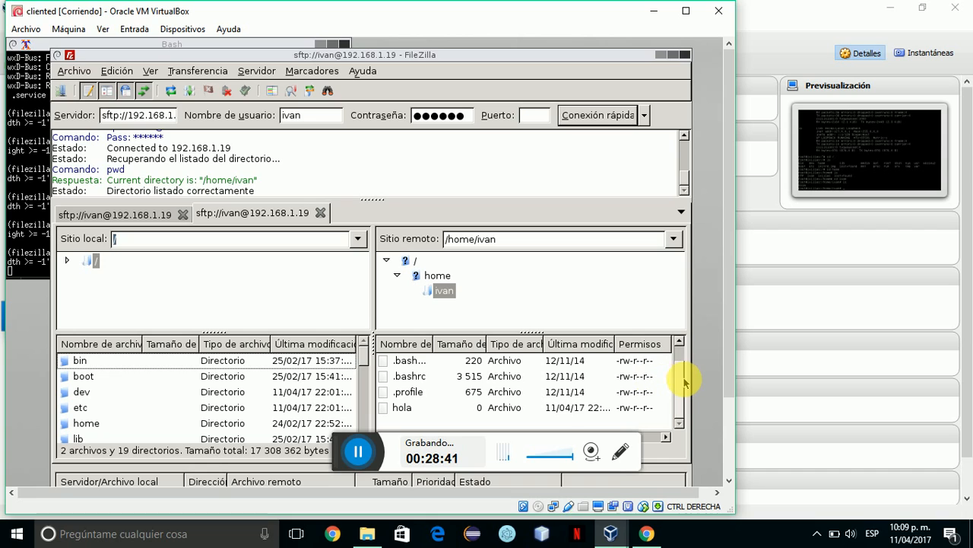
scroll(682, 371, up, 1)
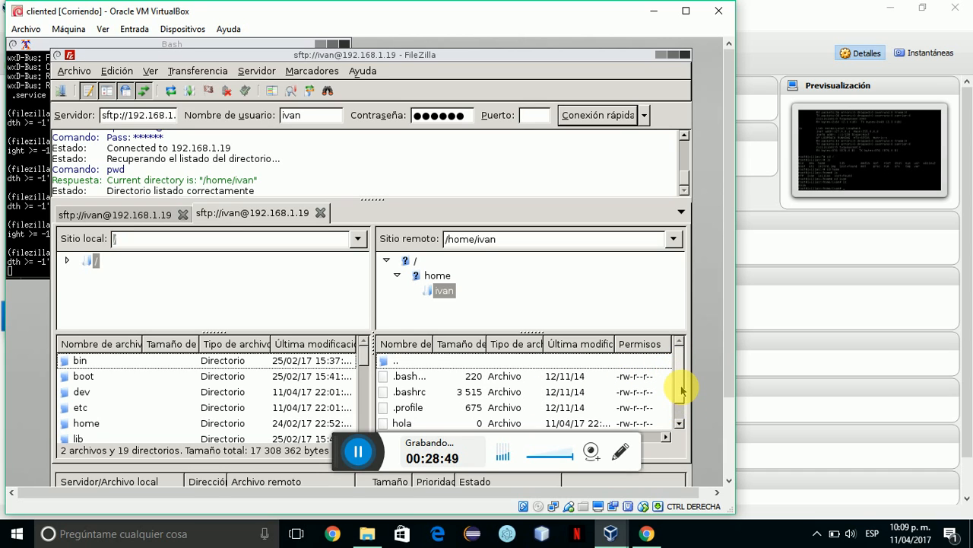
scroll(677, 411, down, 1)
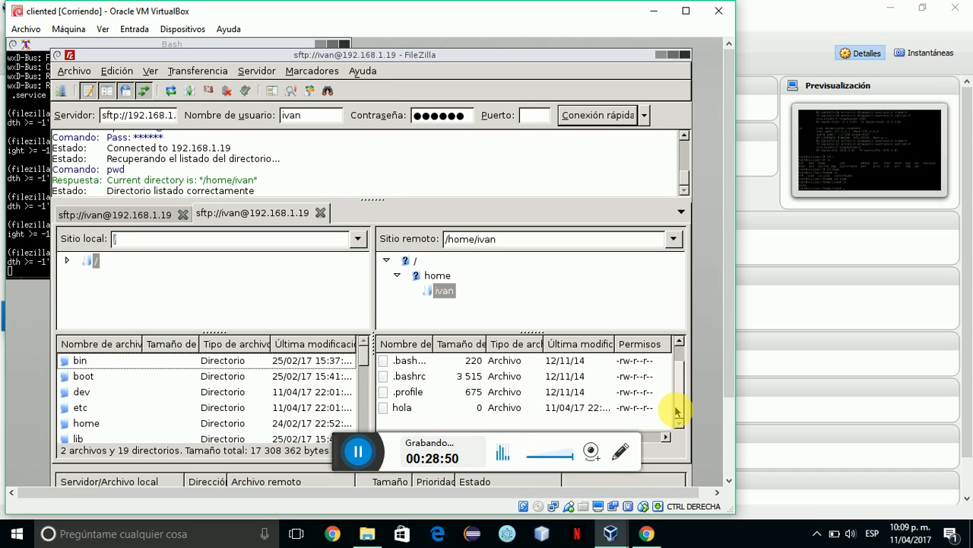
right_click(473, 421)
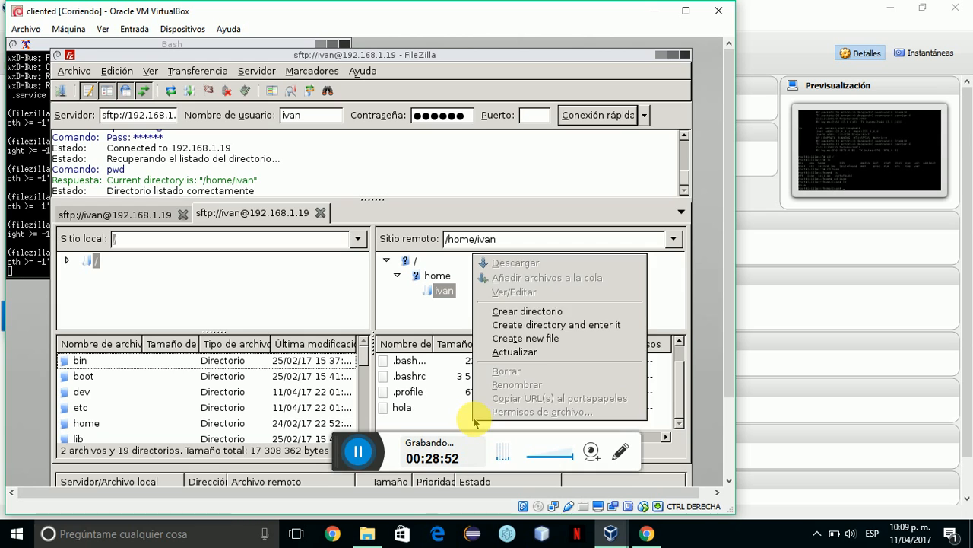
click(535, 312)
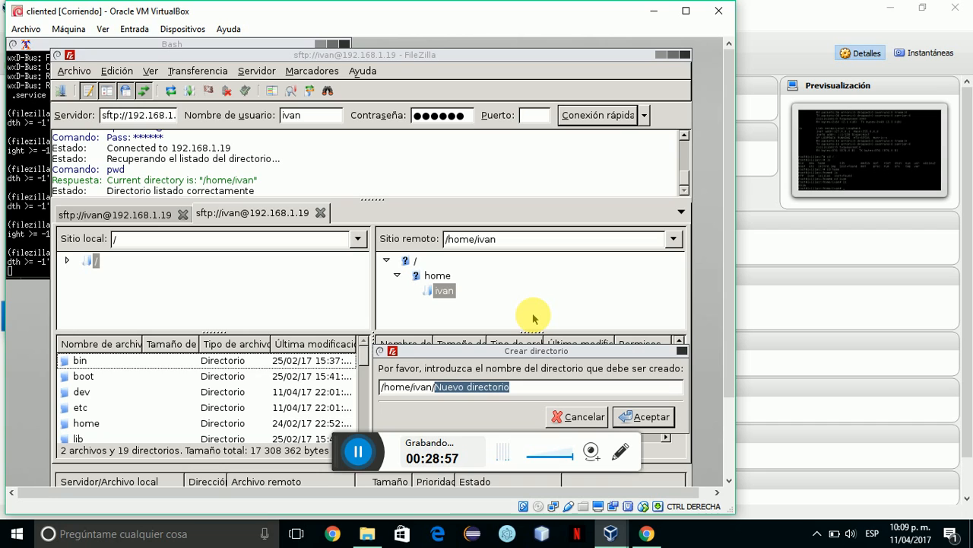
text(grupos)
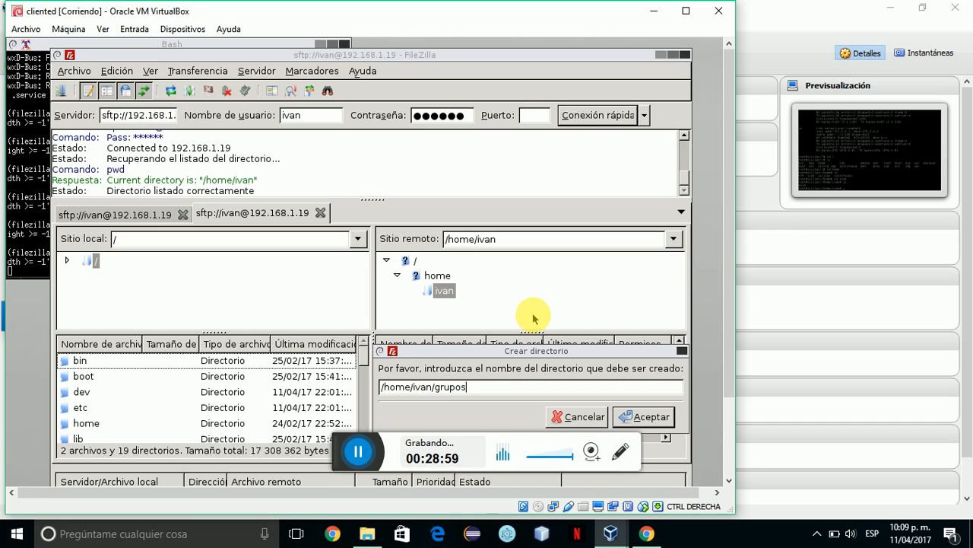
click(648, 418)
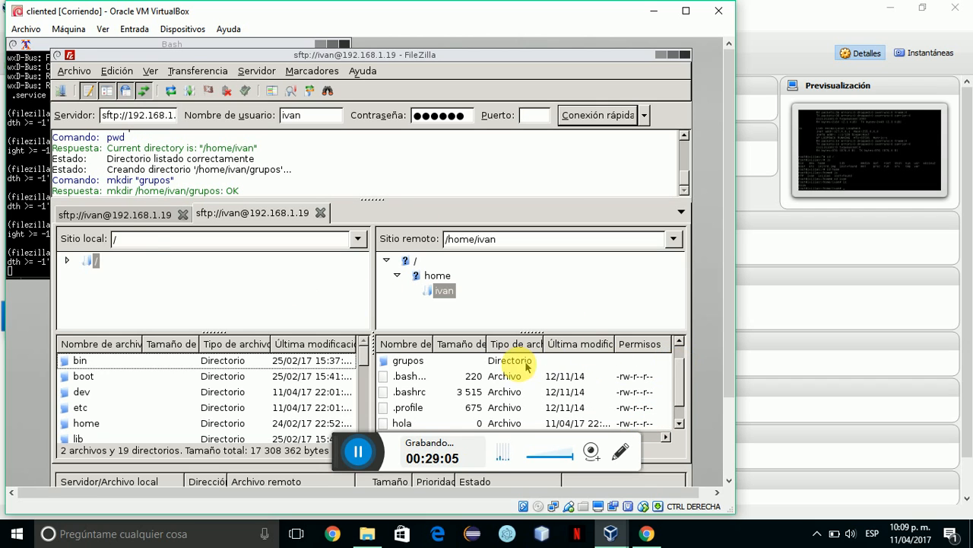
click(499, 364)
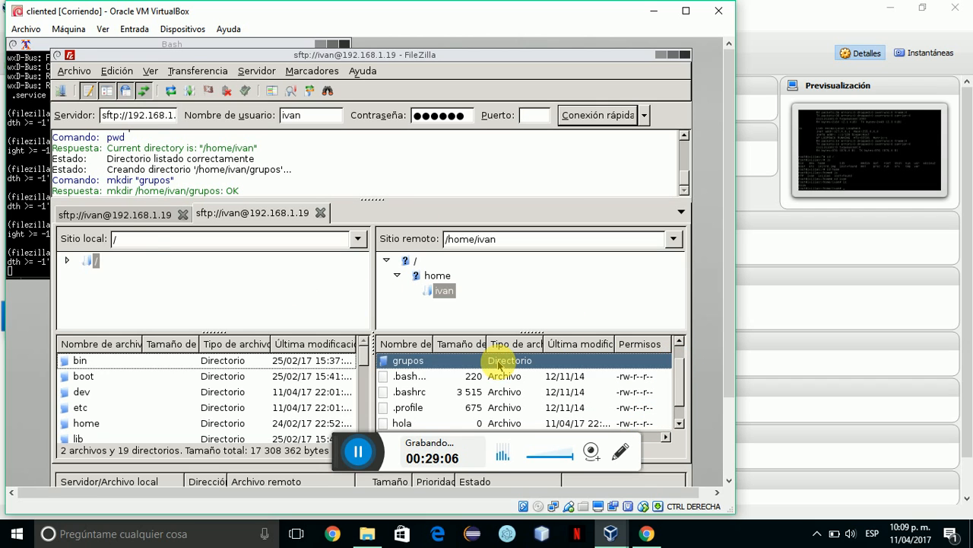
click(614, 534)
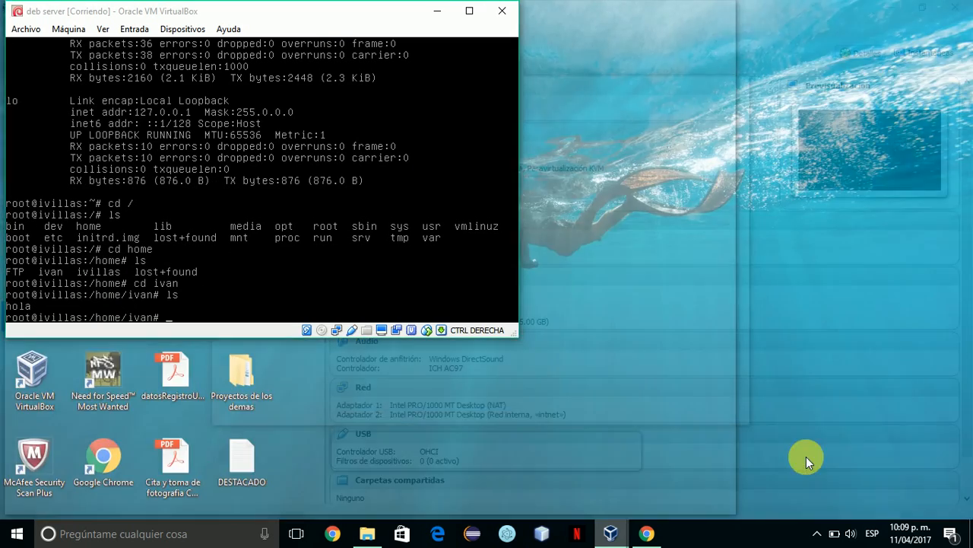
On the deb server, move into the new user's home folder and list its contents.
click(808, 457)
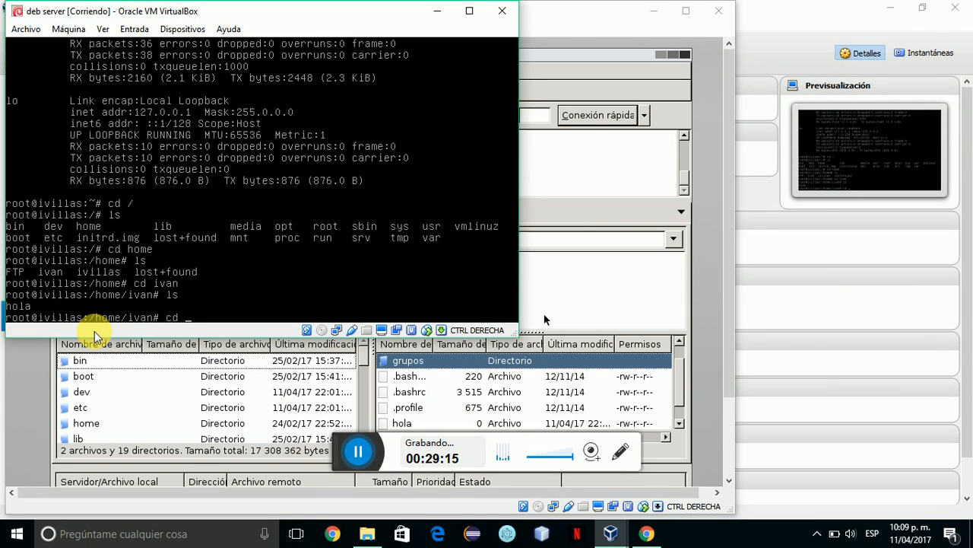
text(cd /)
key(Return)
text(cd)
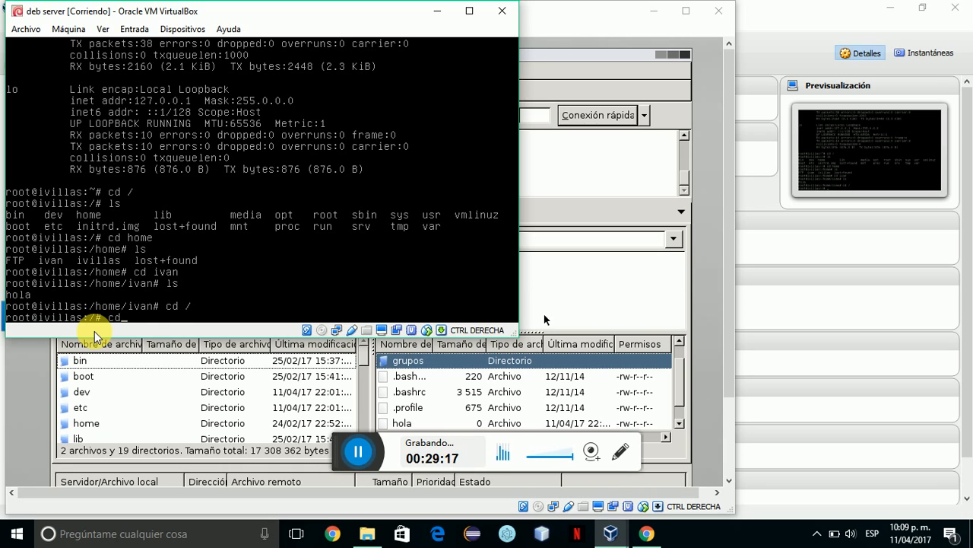
text( home)
key(Return)
text(ls)
key(Return)
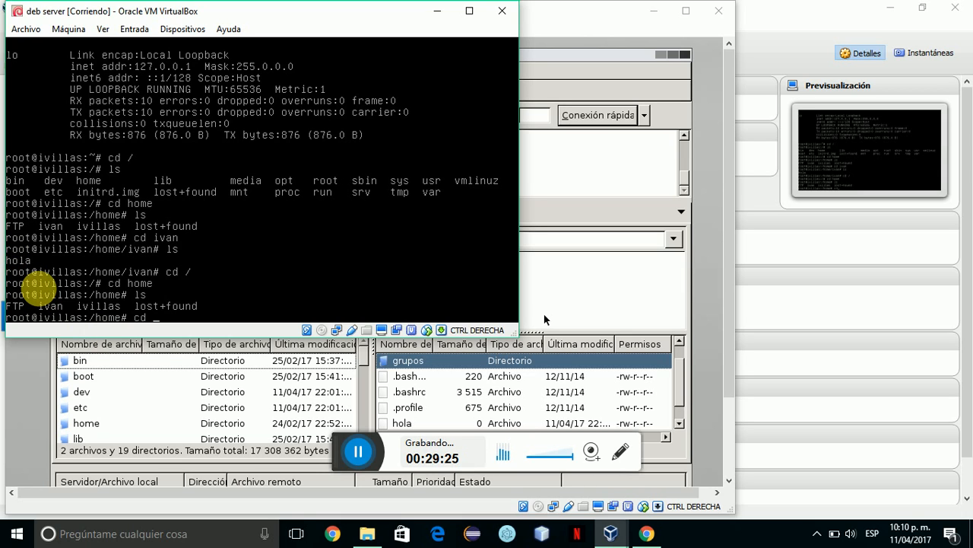
text(cd ivan)
key(Return)
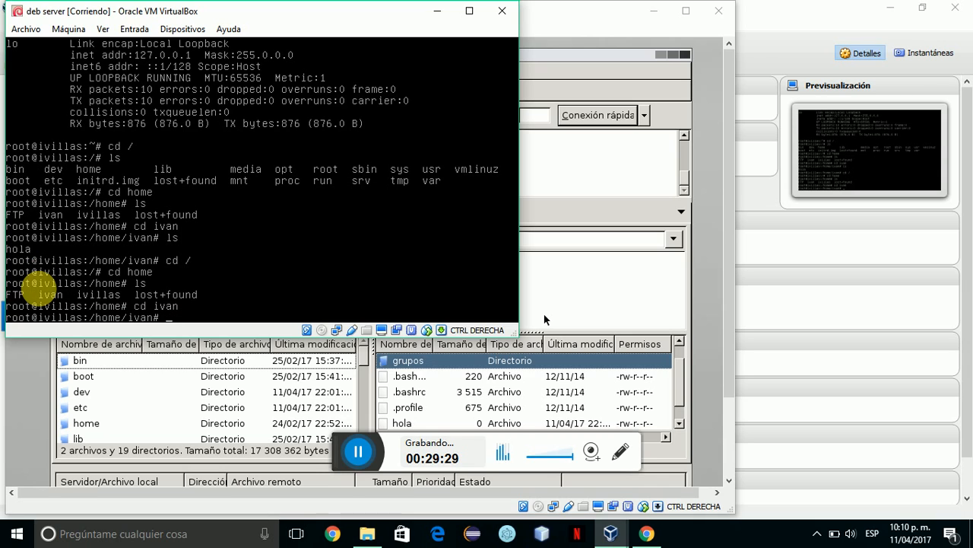
text(ls)
key(Return)
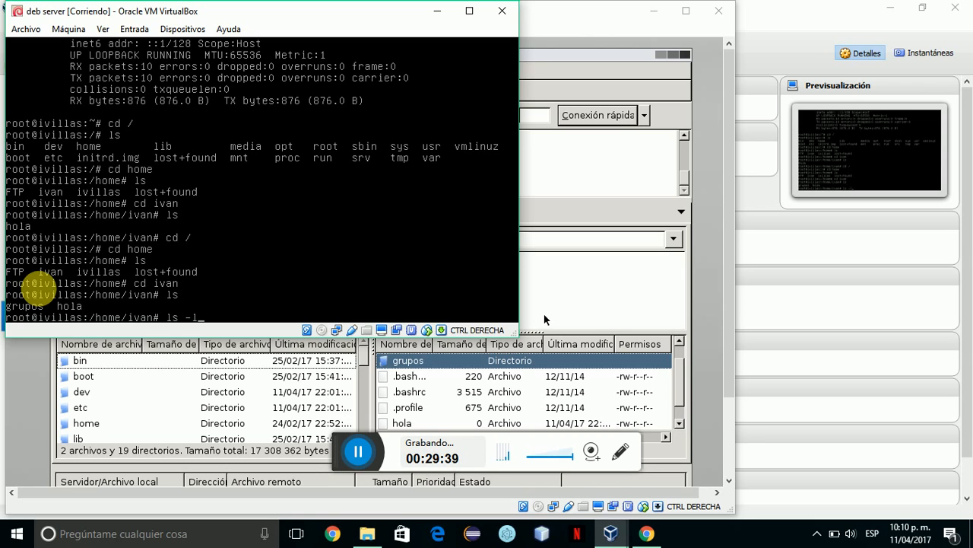
key(Return)
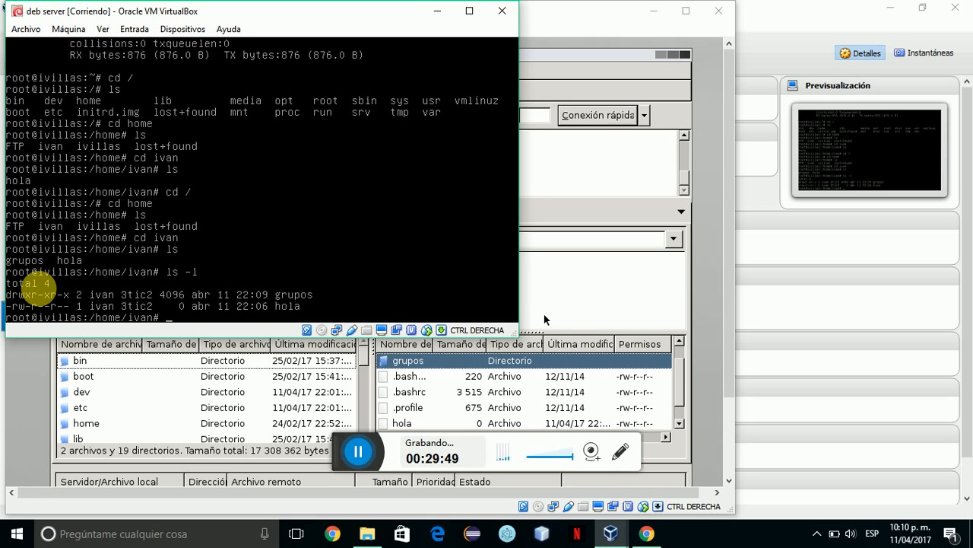
Create the grupos2 folder with mkdir and confirm it lists beside grupos and hola.
text(mkdir grupos2)
key(Return)
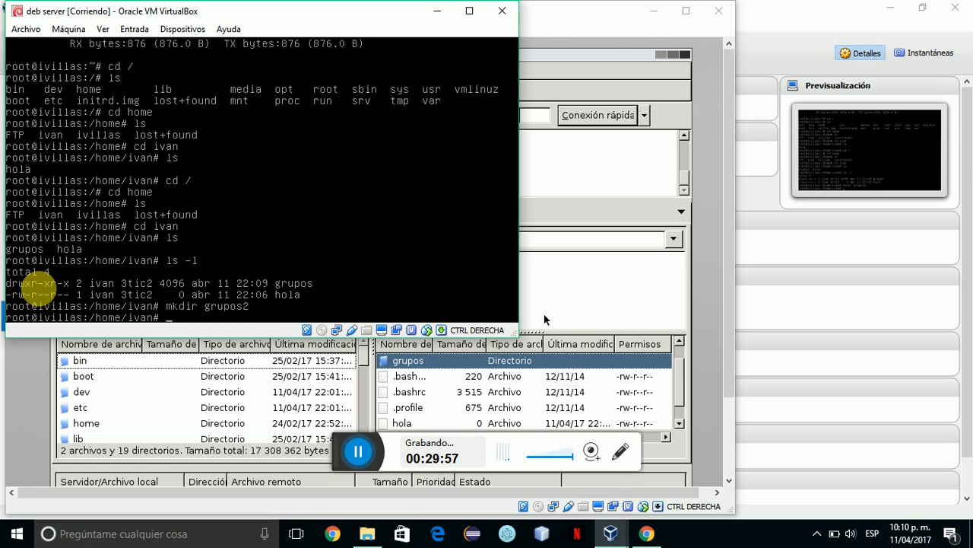
text(ls)
key(Return)
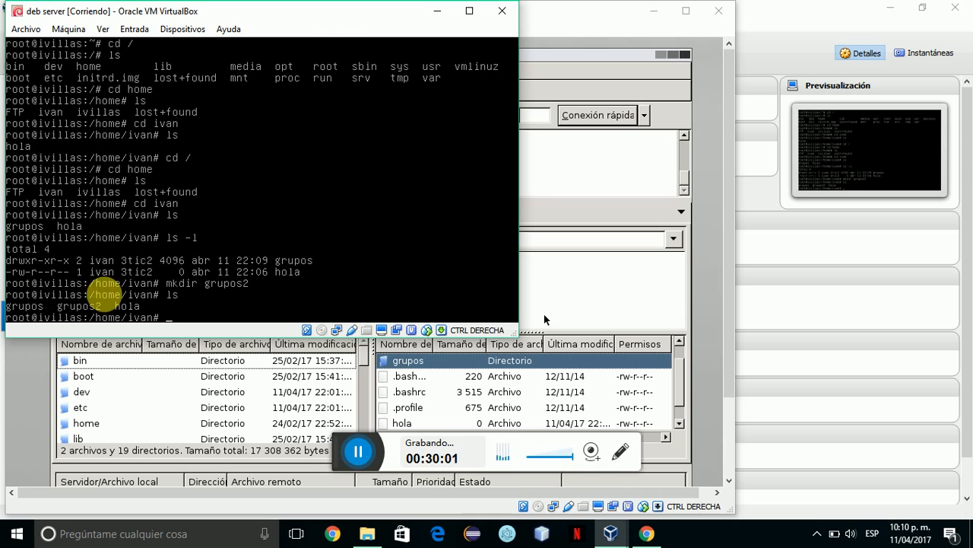
click(607, 389)
Refresh FileZilla's remote listing with Actualizar so grupos2 appears.
click(607, 390)
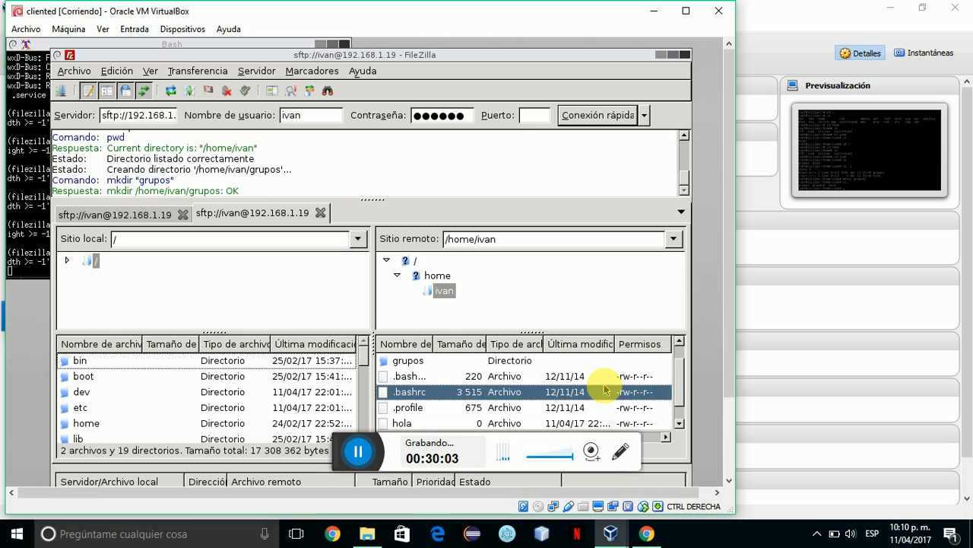
mouse_move(678, 375)
mouse_down()
mouse_move(676, 325)
mouse_move(680, 402)
mouse_move(674, 358)
mouse_up()
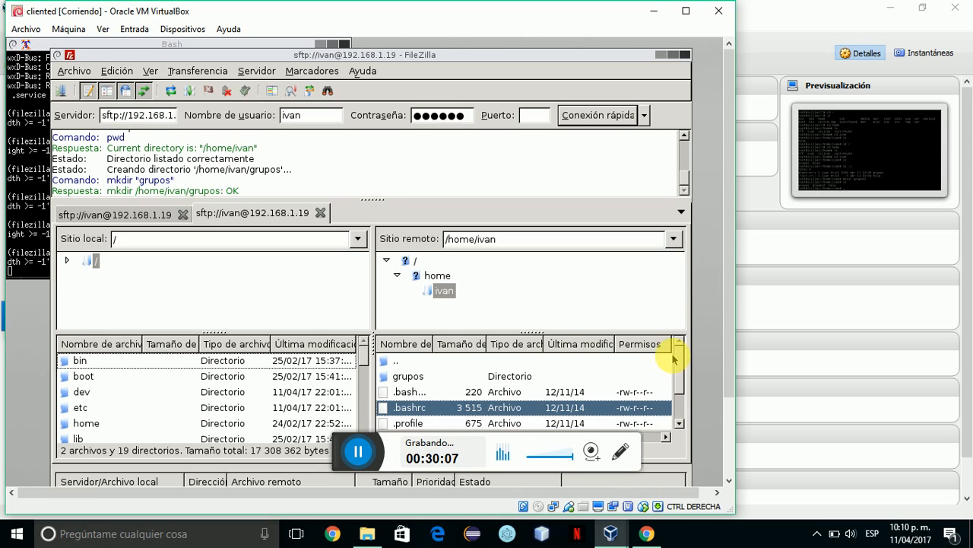
click(621, 369)
right_click(621, 370)
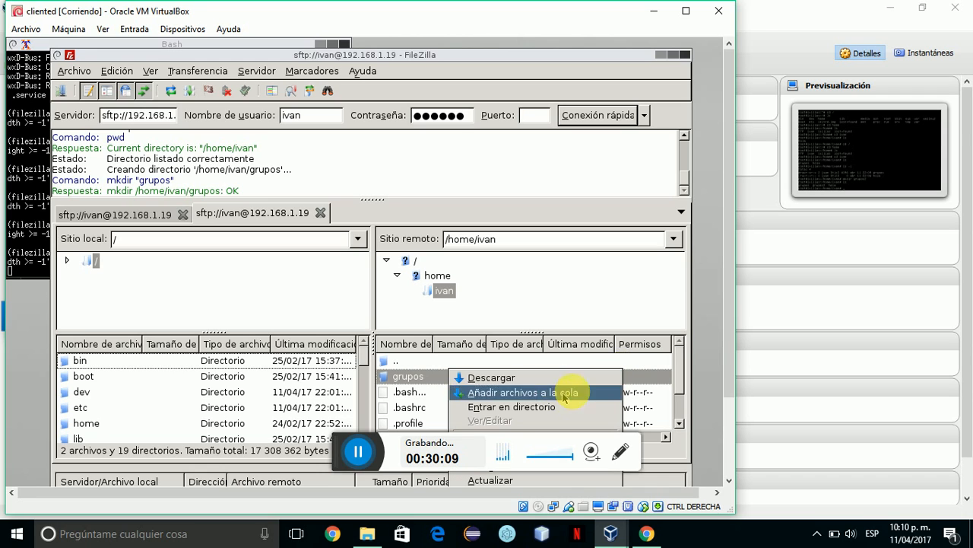
click(418, 458)
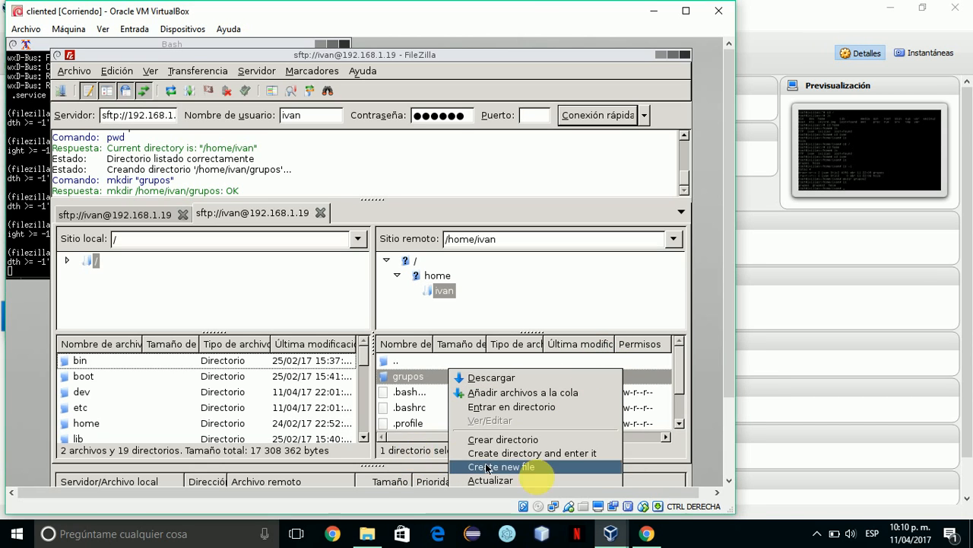
click(531, 479)
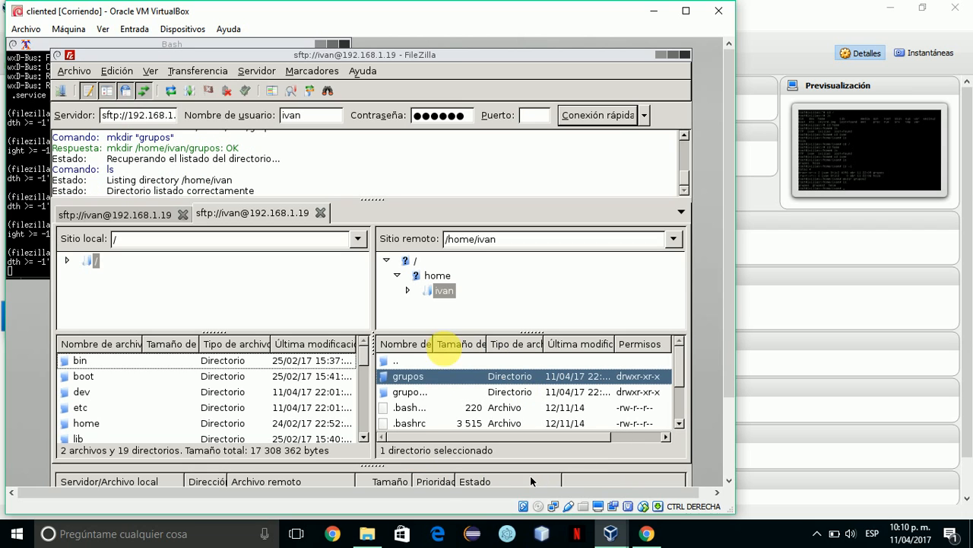
Open grupos2 and grupos in turn to confirm both are empty, returning home each time.
click(420, 393)
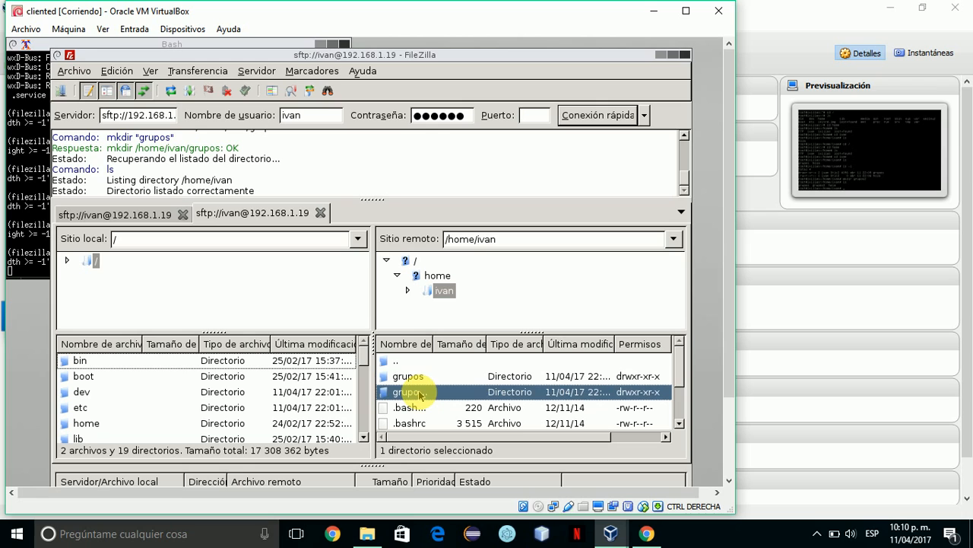
double_click(419, 393)
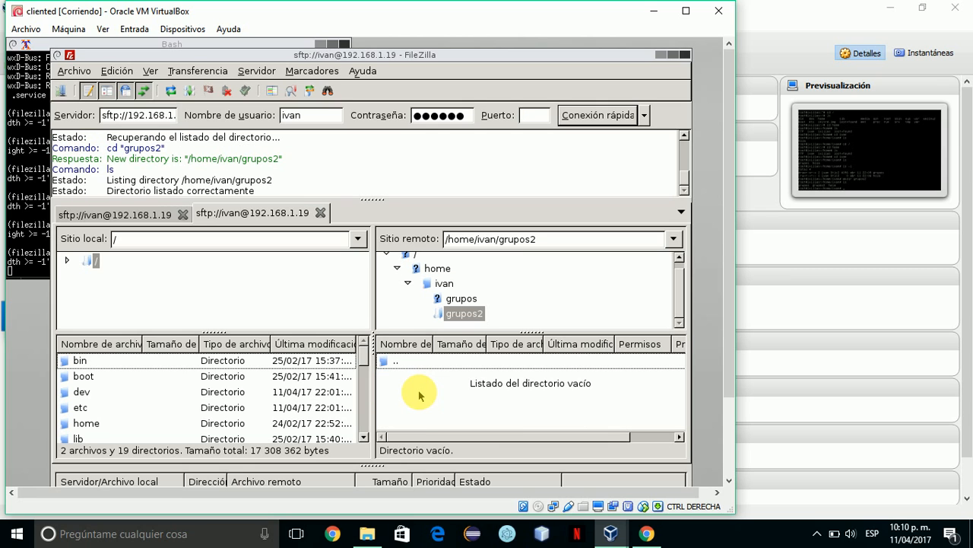
double_click(407, 364)
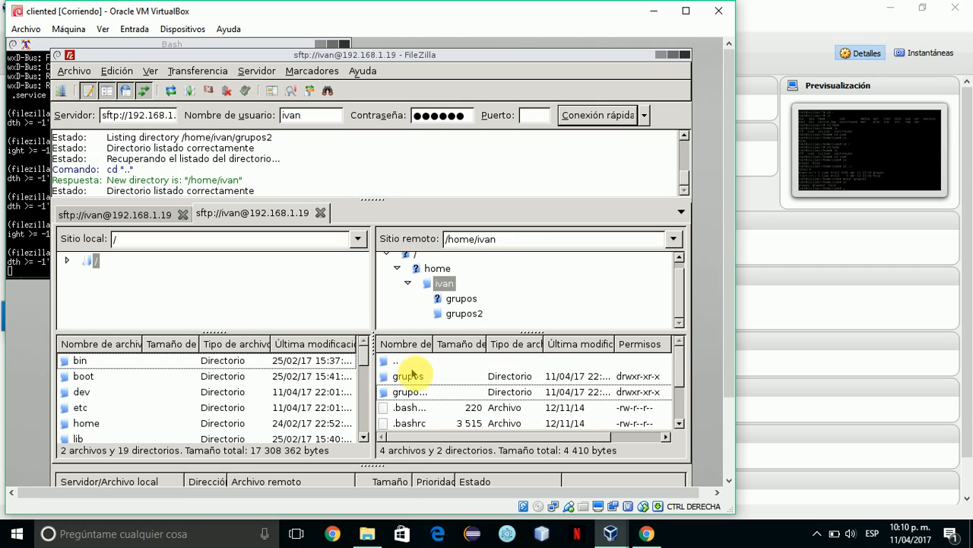
double_click(415, 376)
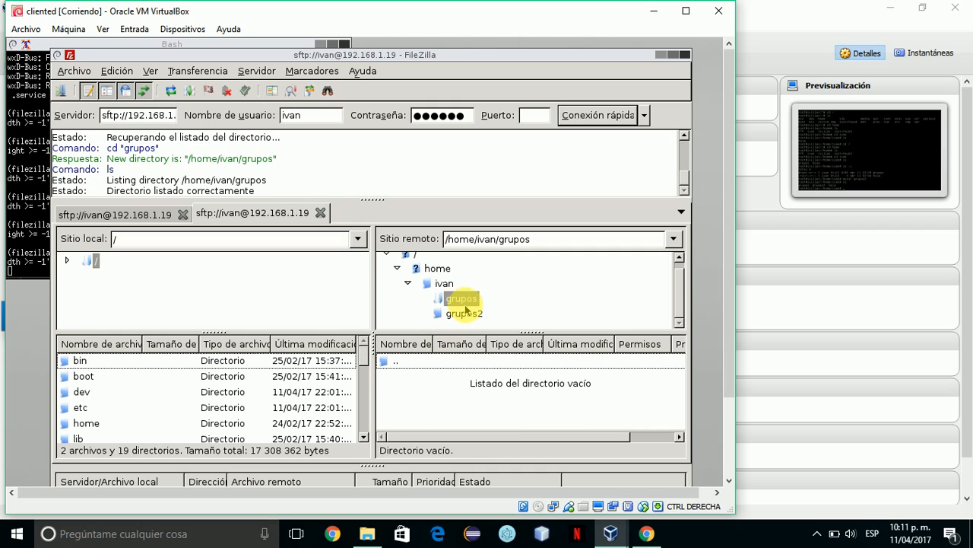
click(436, 362)
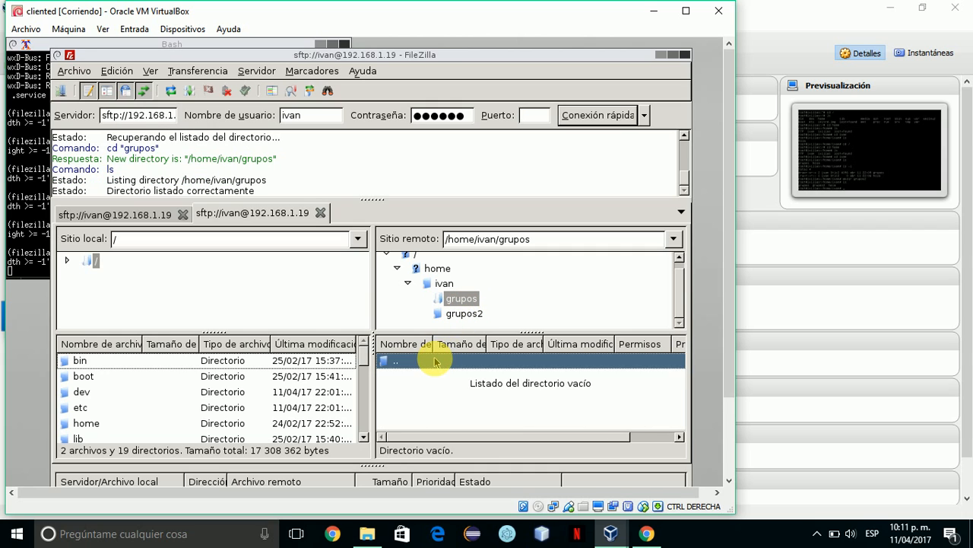
double_click(435, 362)
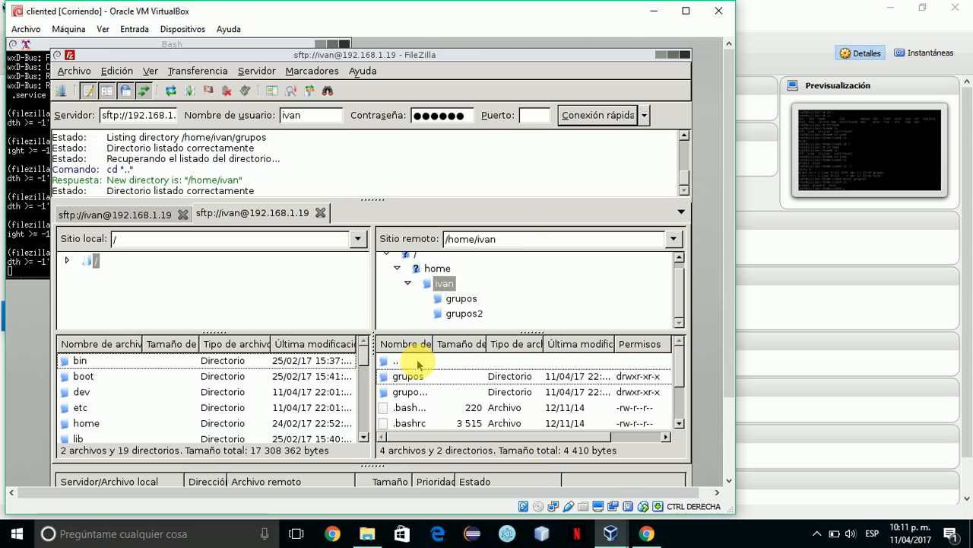
mouse_move(613, 533)
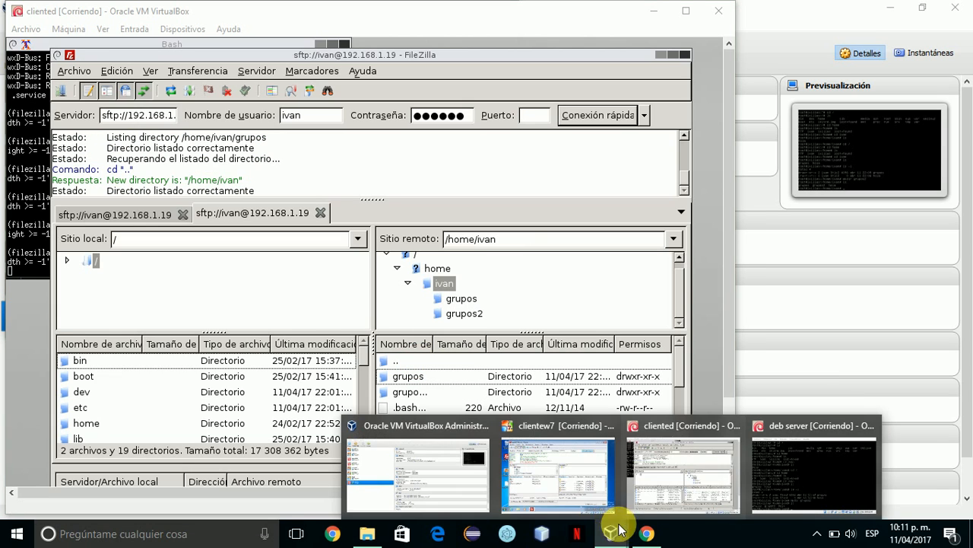
click(561, 464)
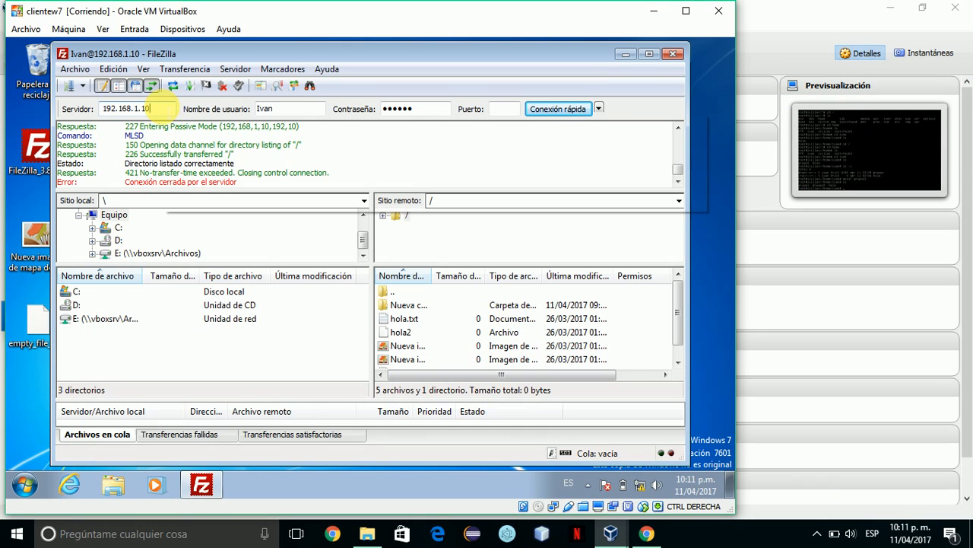
Set the server to 192.168.1.19, correct the username and password, and start connecting.
key(BackSpace)
key(BackSpace)
key(BackSpace)
key(BackSpace)
key(BackSpace)
key(BackSpace)
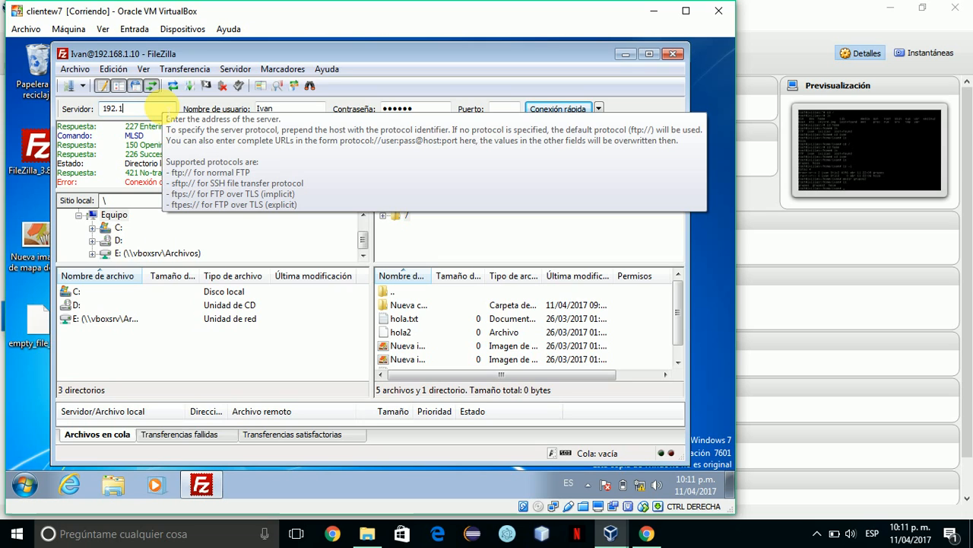
text(68.)
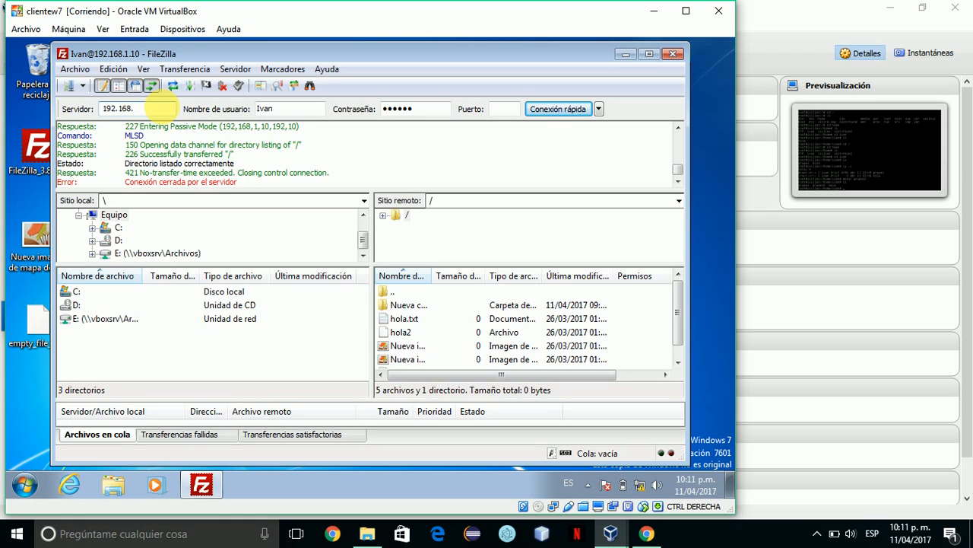
text(1.19)
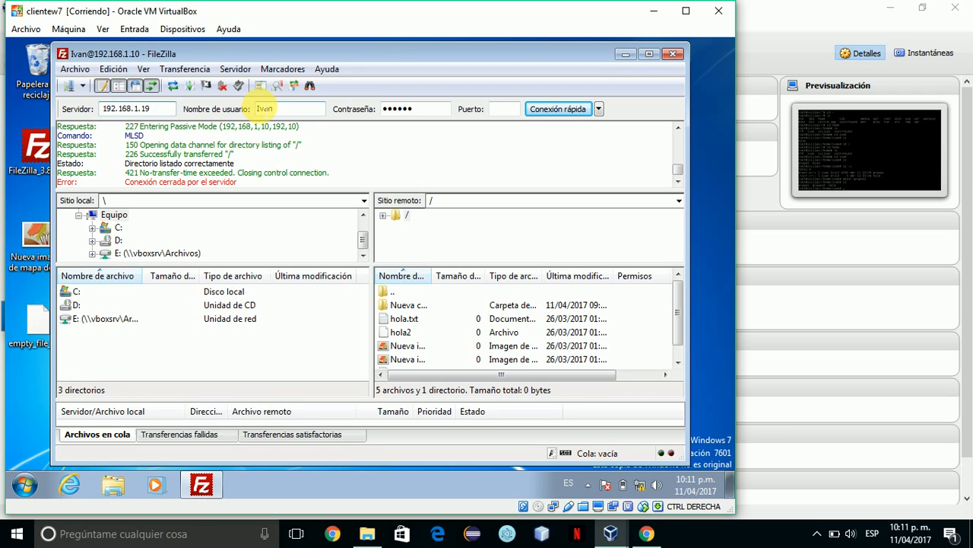
click(259, 109)
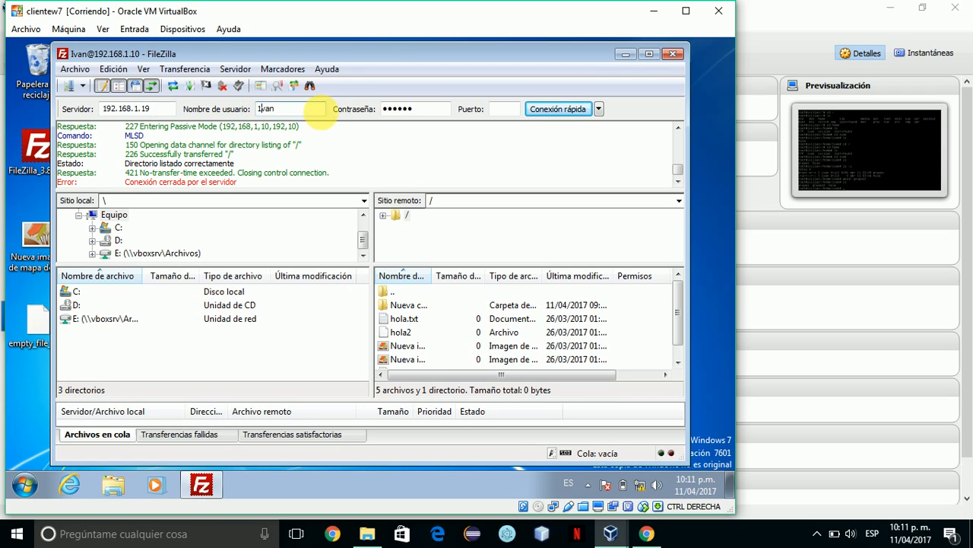
text(i)
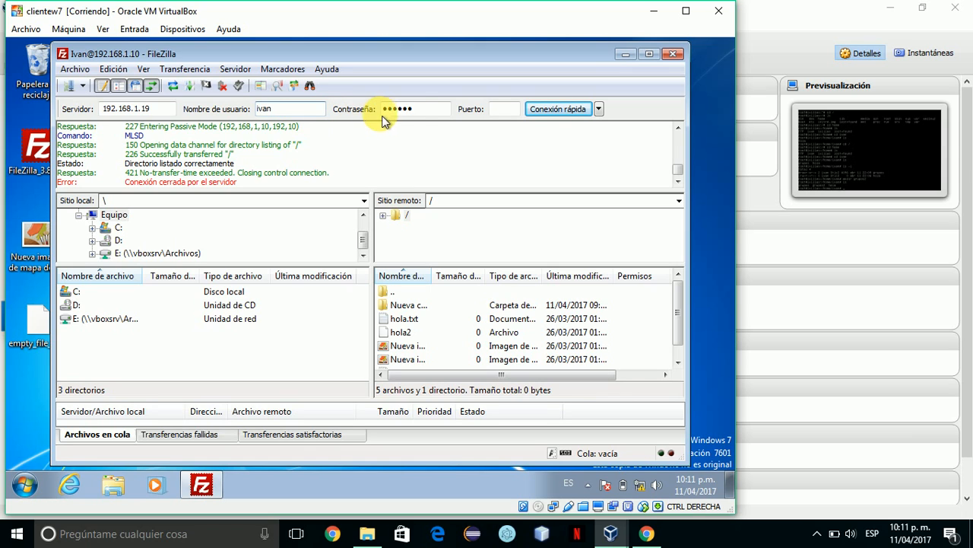
click(414, 109)
key(BackSpace)
key(BackSpace)
key(BackSpace)
key(BackSpace)
key(BackSpace)
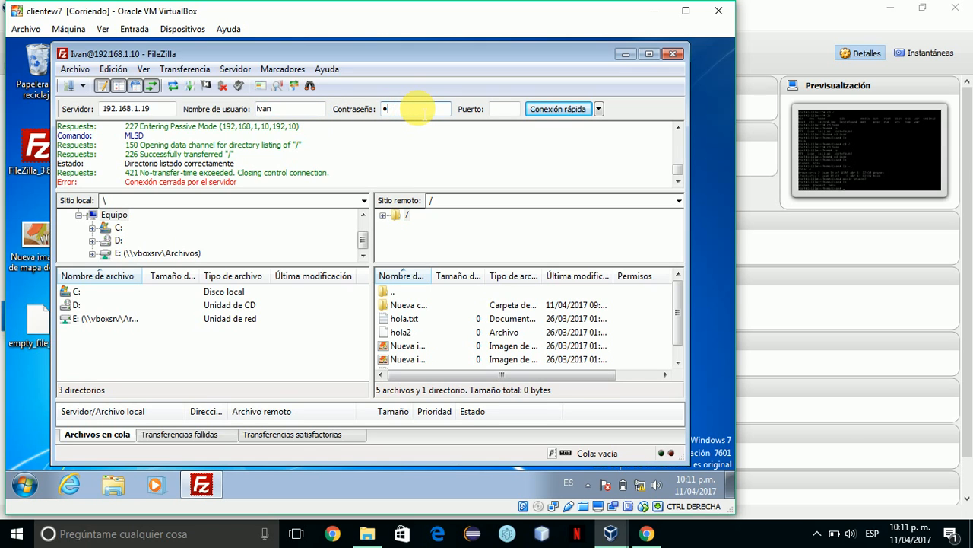
text(45)
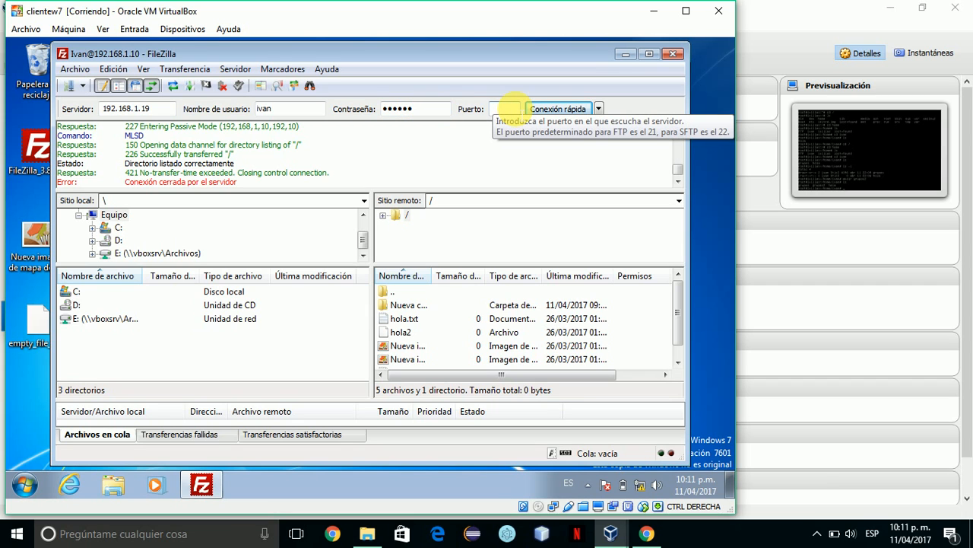
click(555, 109)
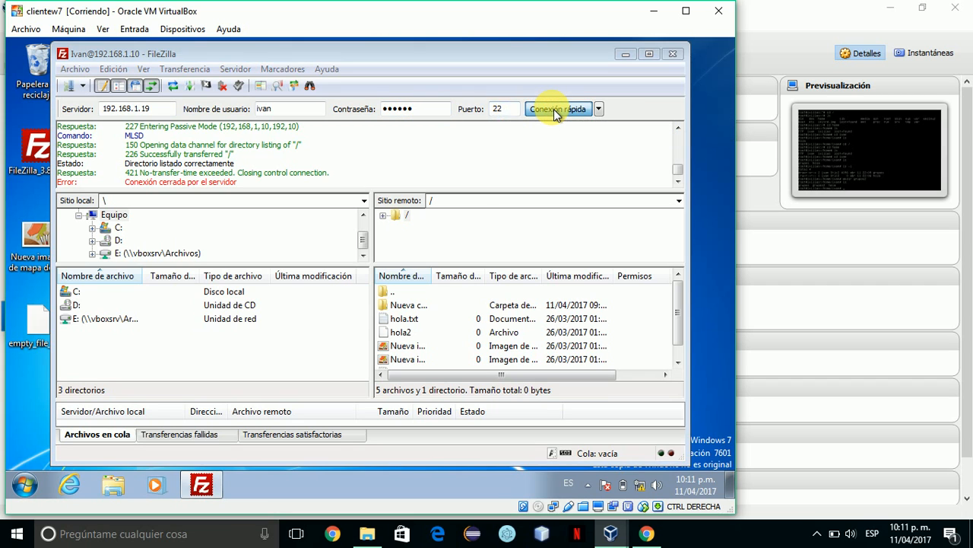
Confirm the new connection, dismiss the host-key prompt, and try connecting on port 21.
click(354, 290)
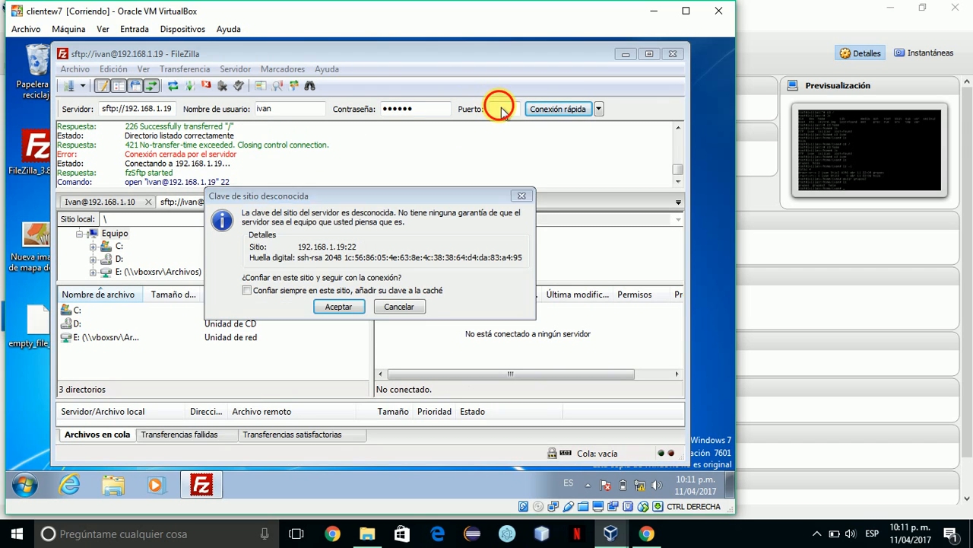
click(523, 196)
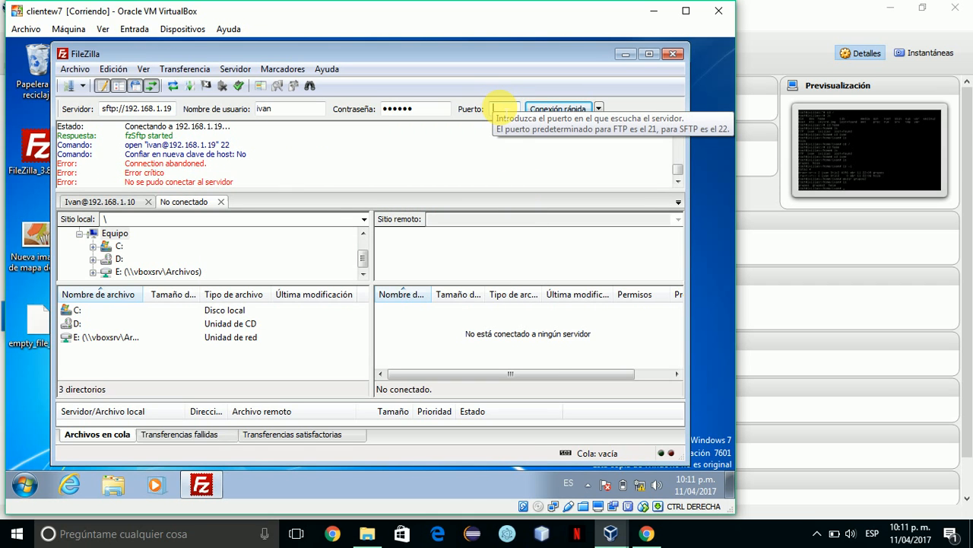
text(21)
click(538, 111)
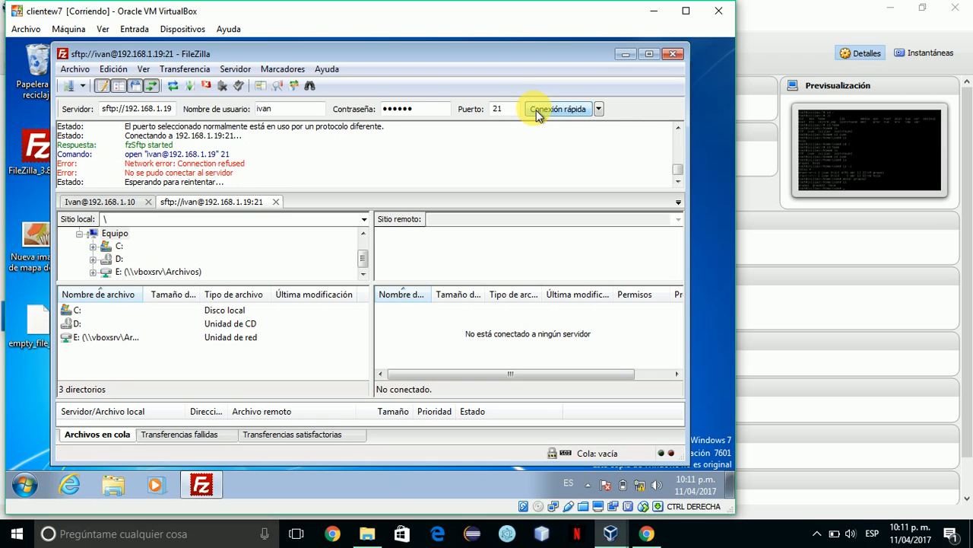
Reconnect on port 22 and accept the server's host key, always trusting it.
click(504, 109)
key(BackSpace)
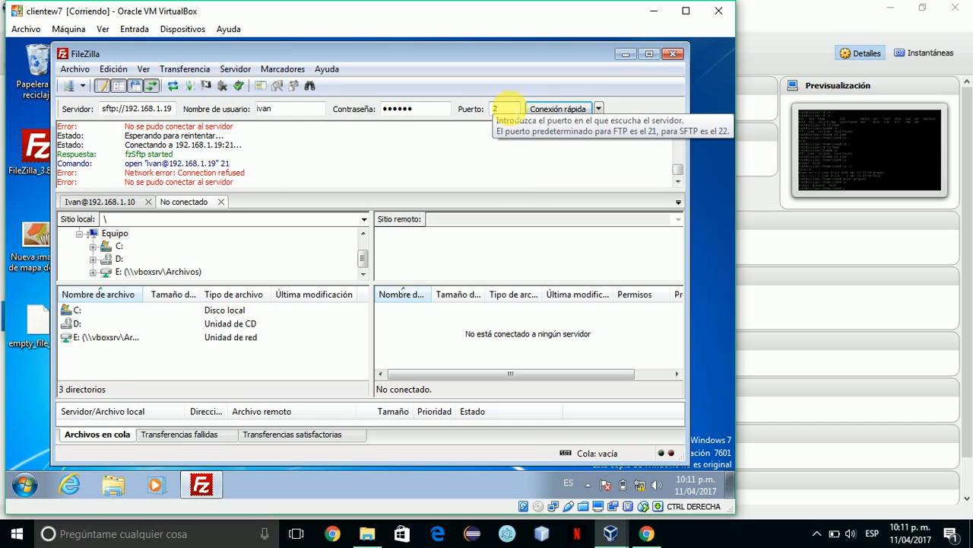
text(2)
click(564, 108)
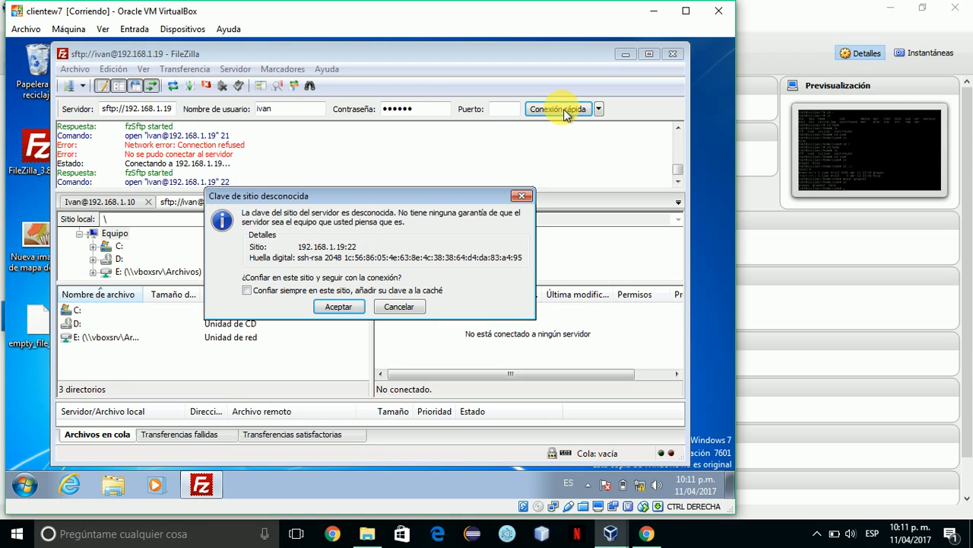
click(247, 289)
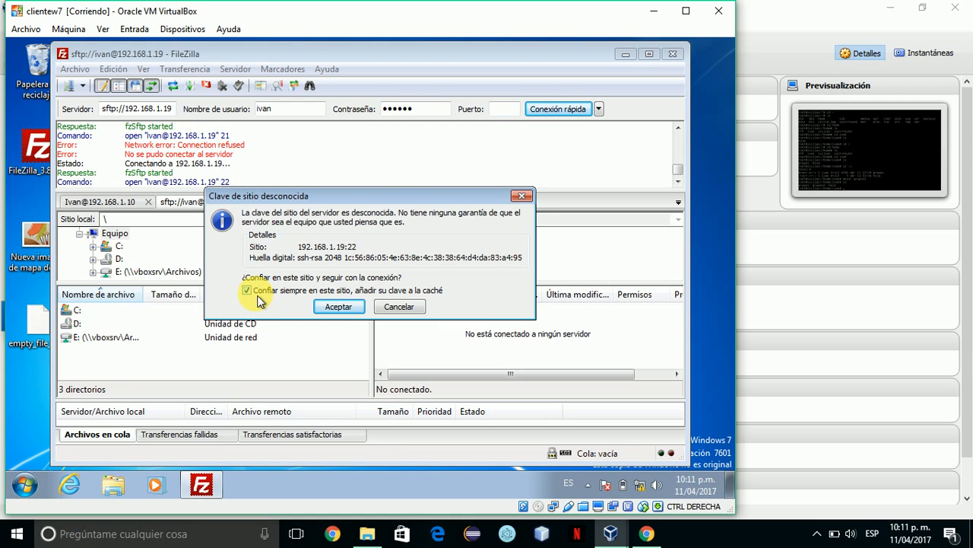
click(329, 312)
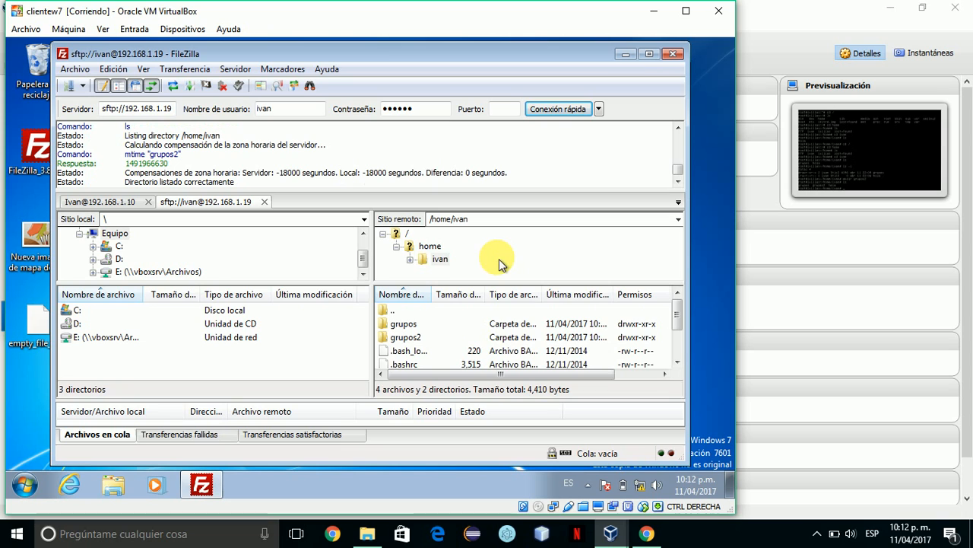
Enter the empty remote grupos2 folder from the user's home listing.
click(407, 327)
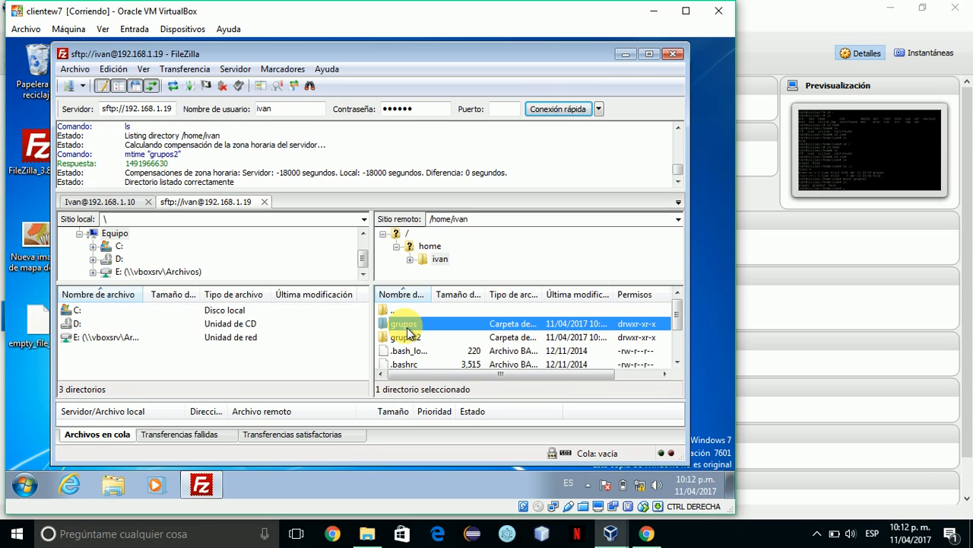
click(417, 339)
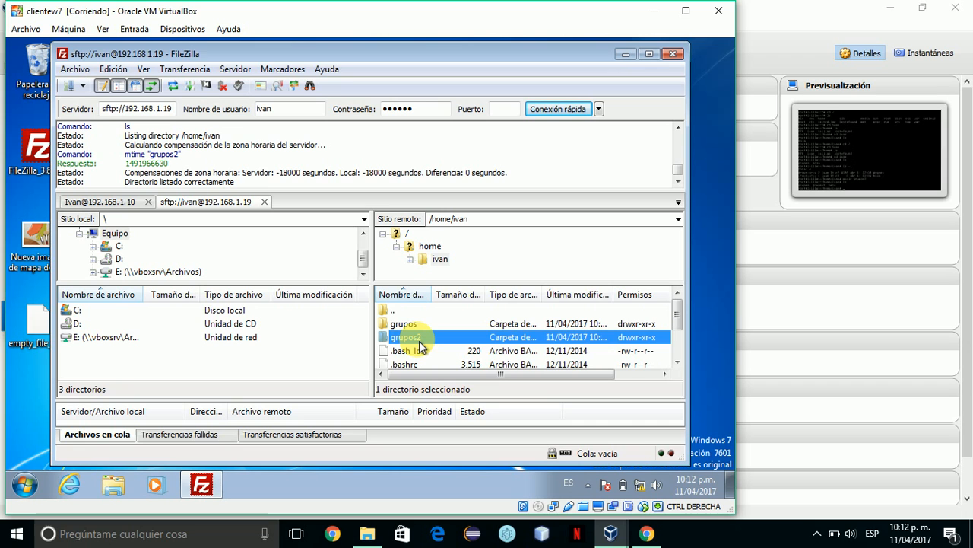
double_click(419, 339)
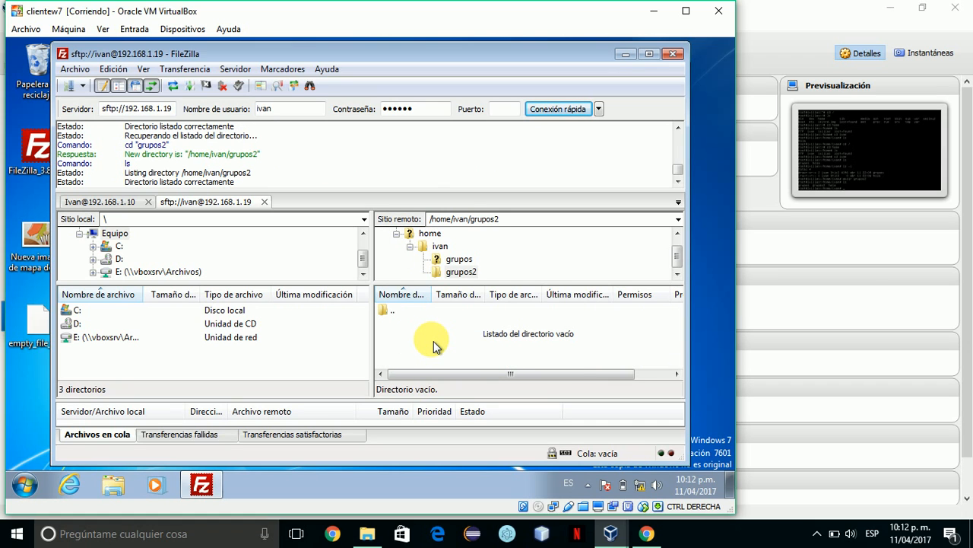
Create the empty file hola2.txt in the remote grupos2 folder from FileZilla's file list.
right_click(434, 346)
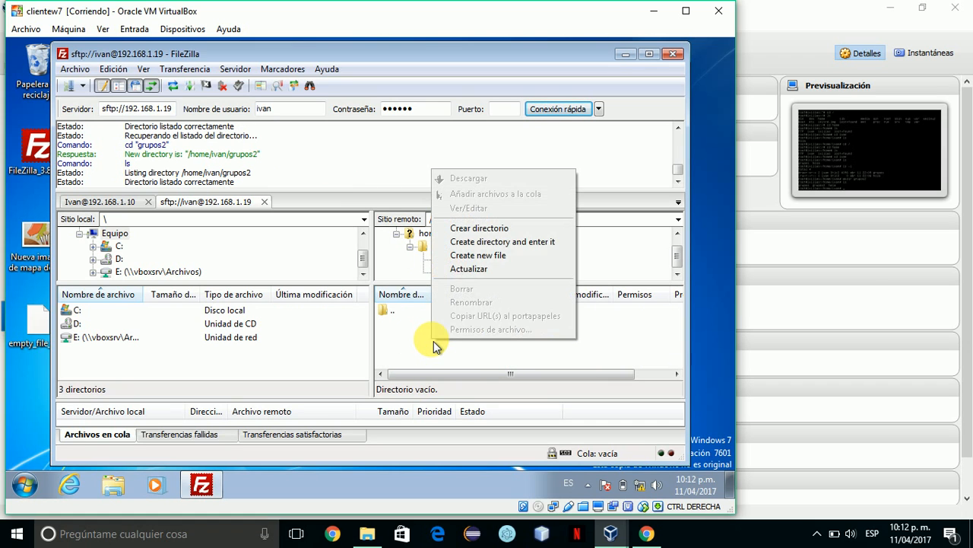
click(477, 259)
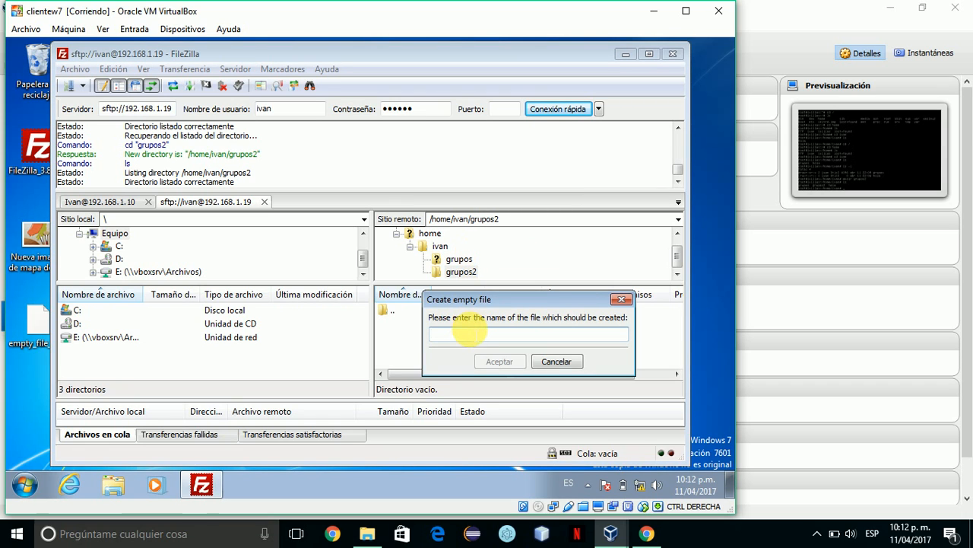
text(hola2)
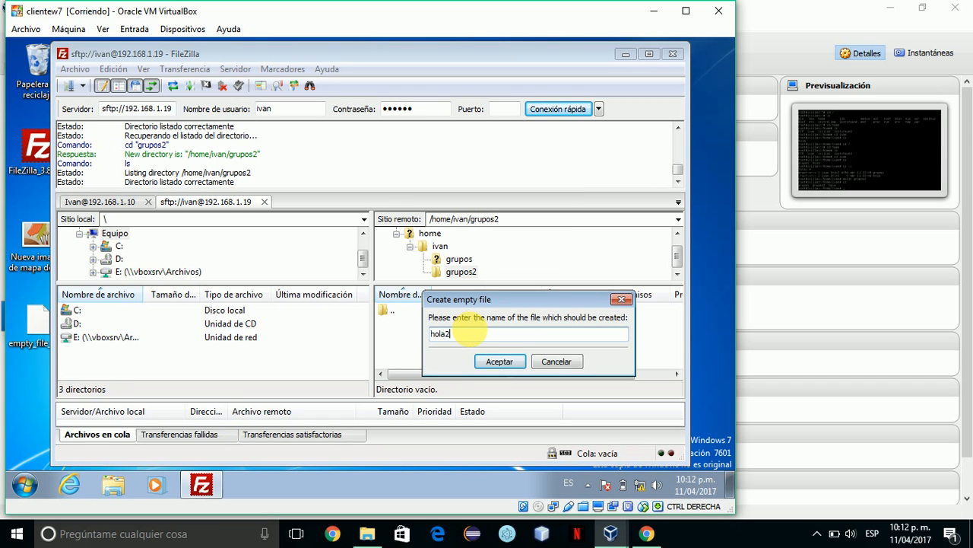
text(.txt)
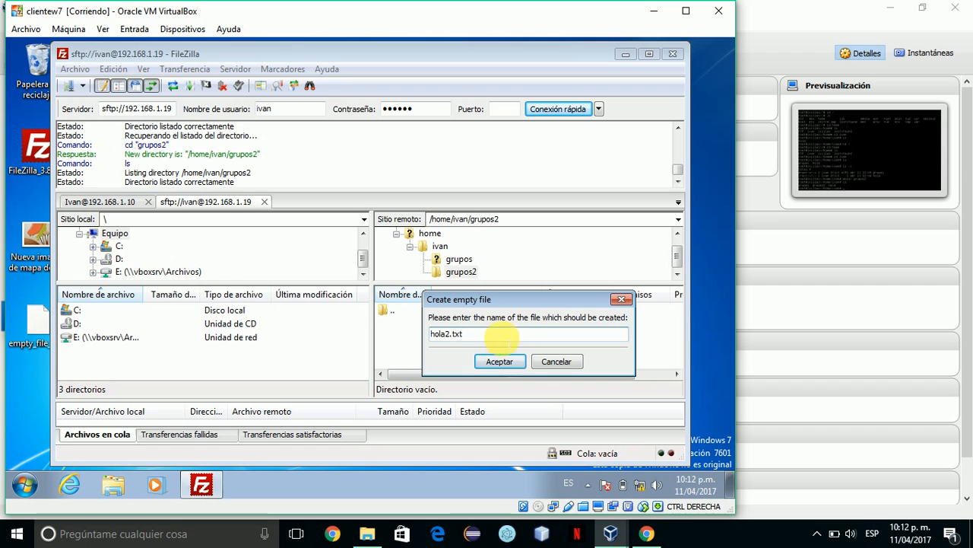
click(514, 362)
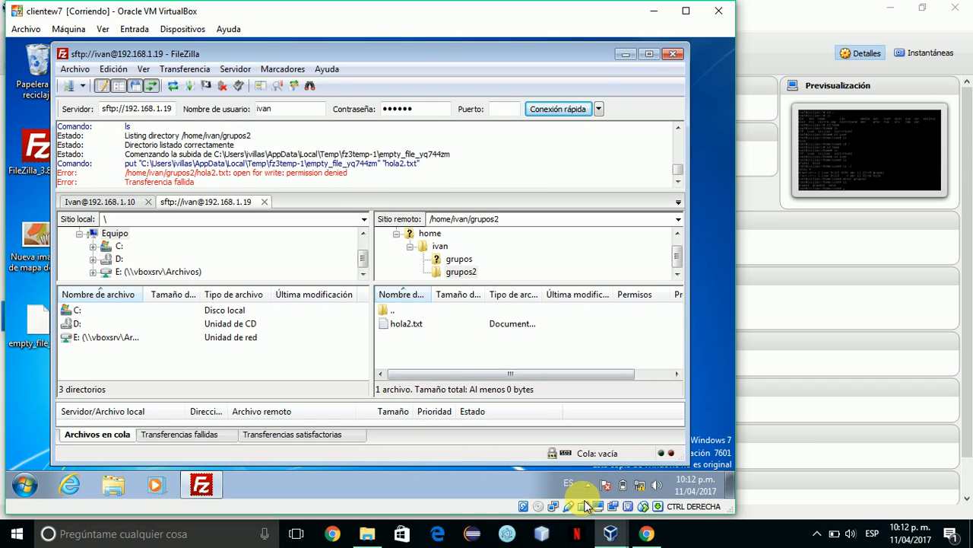
click(614, 535)
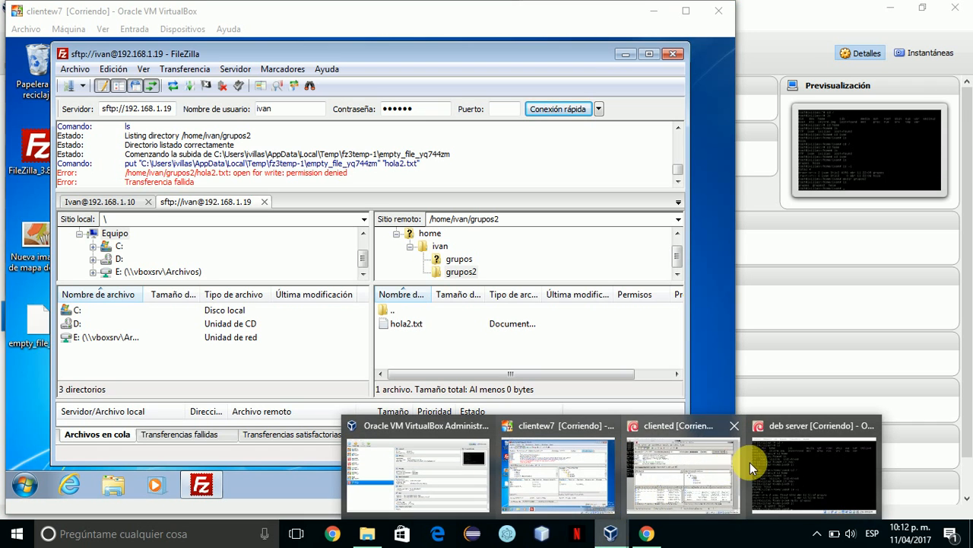
On the Debian server console, list the home folder, enter grupos2 and confirm it is empty.
click(790, 466)
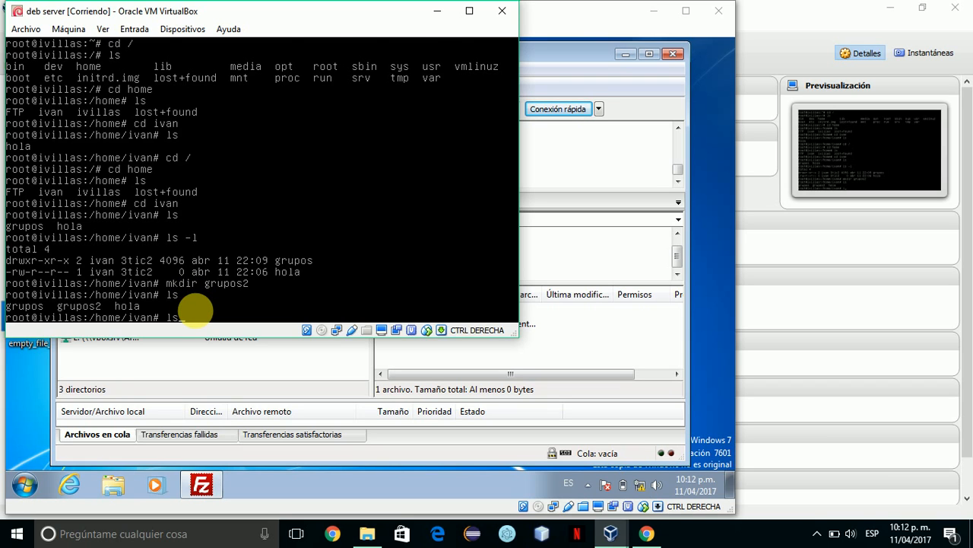
key(Return)
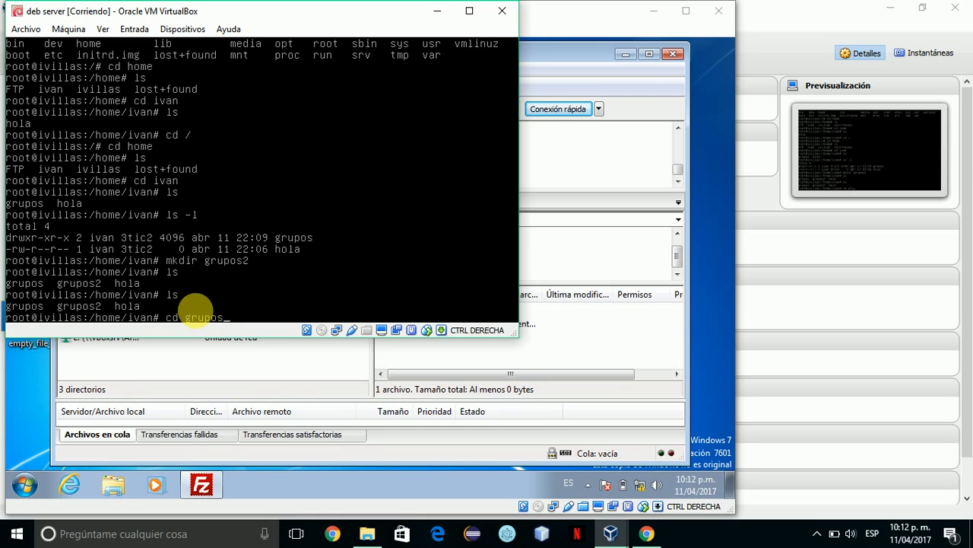
key(Return)
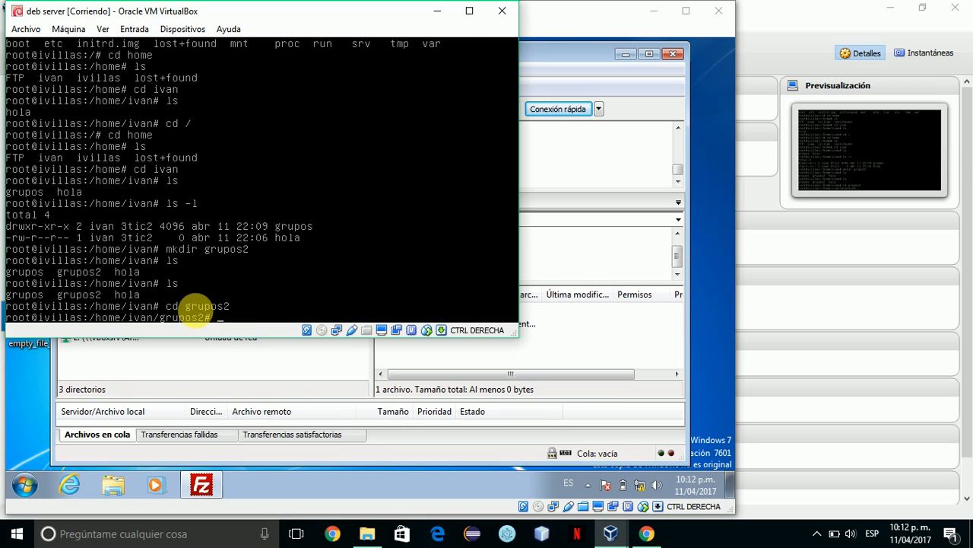
key(Return)
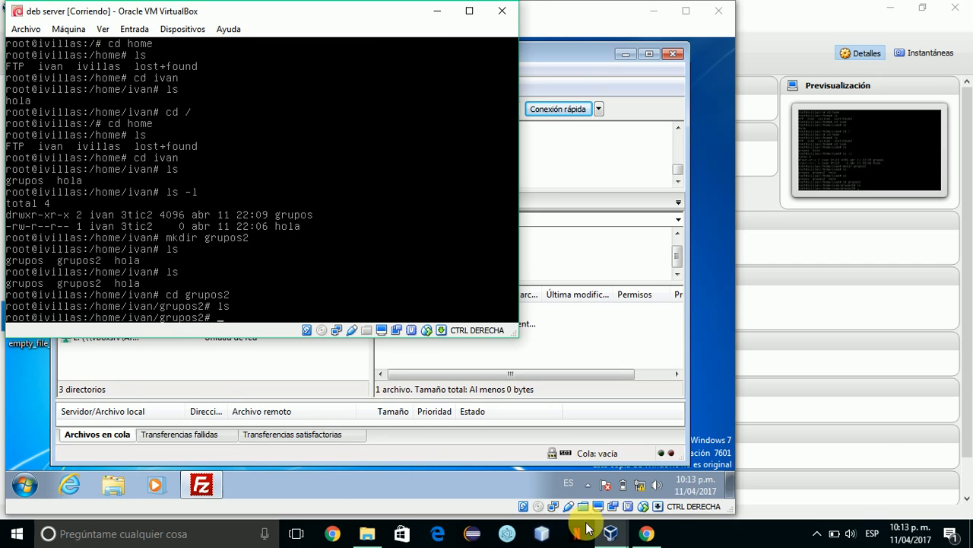
Enter the grupos folder with cd grupos and list it, revealing a grupos2 subfolder.
click(647, 534)
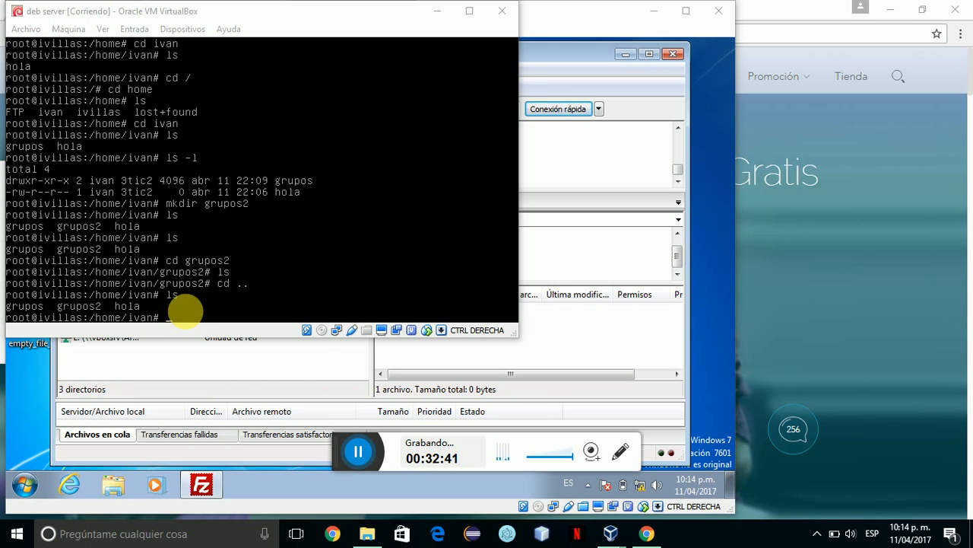
click(180, 310)
text(cd g)
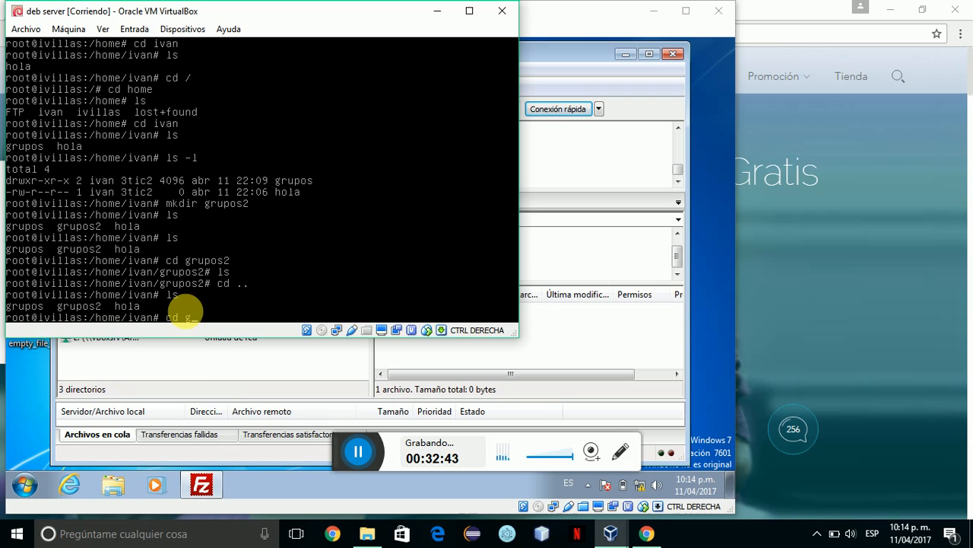
text(rupos)
key(Return)
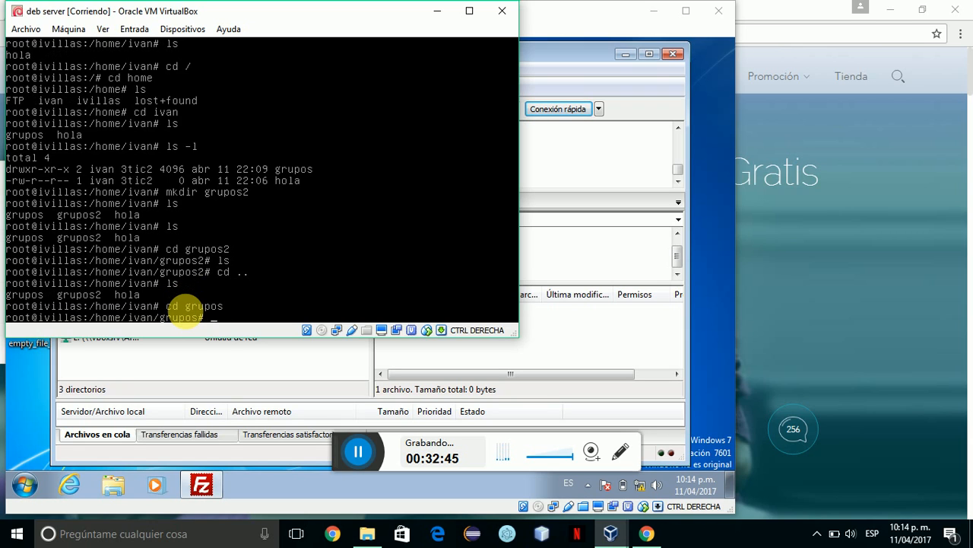
text(ls)
key(Return)
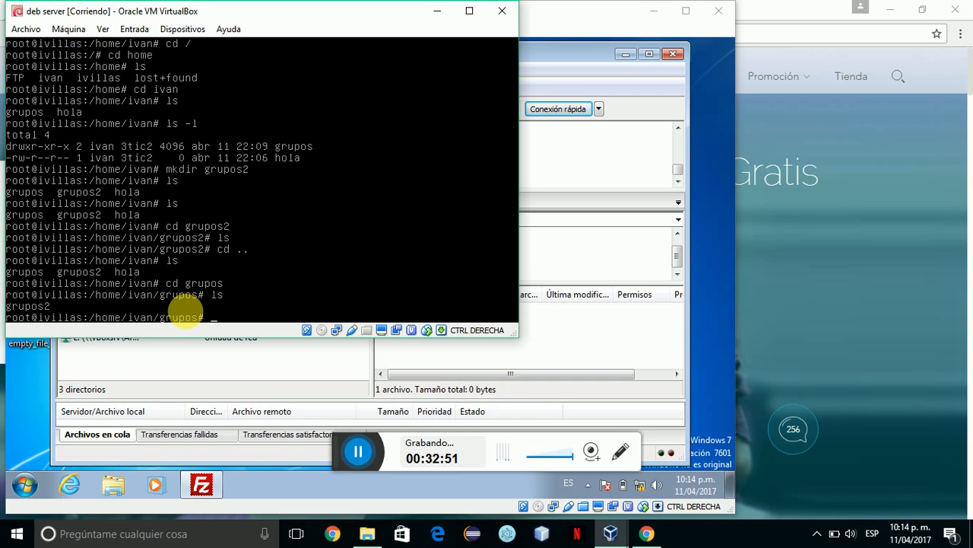
click(620, 339)
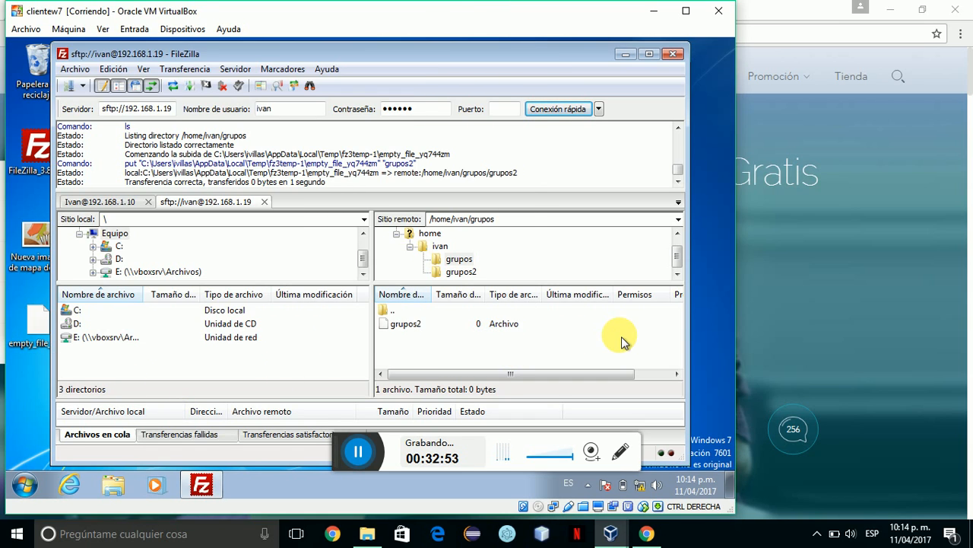
click(453, 328)
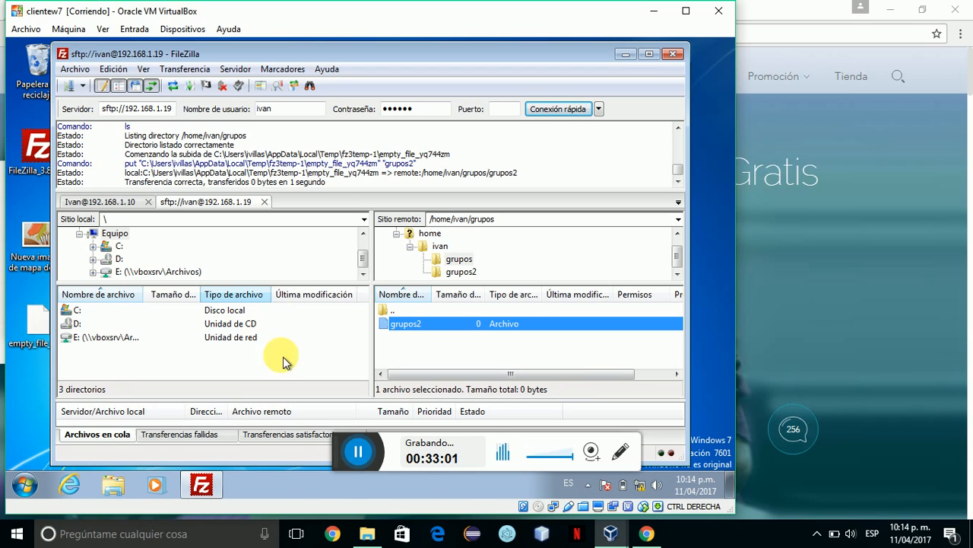
click(613, 532)
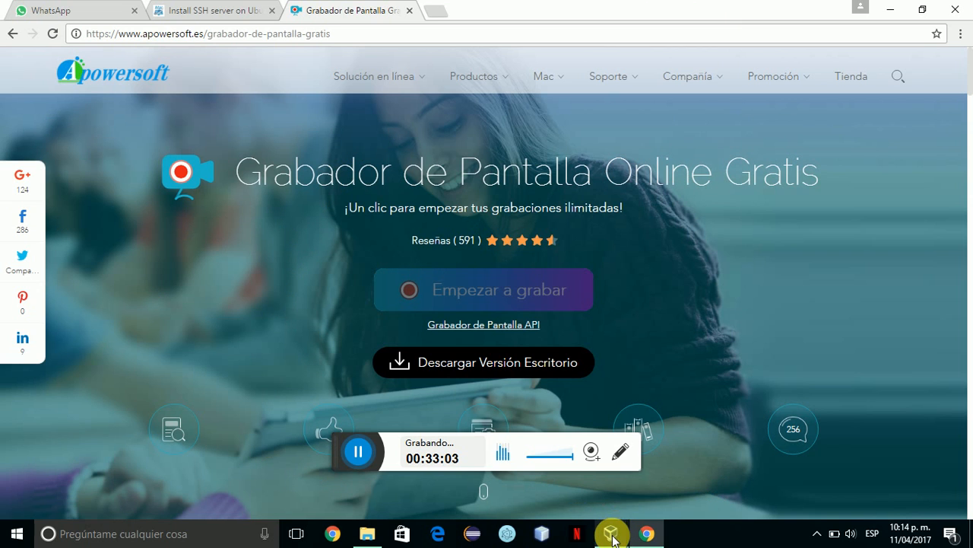
mouse_move(612, 531)
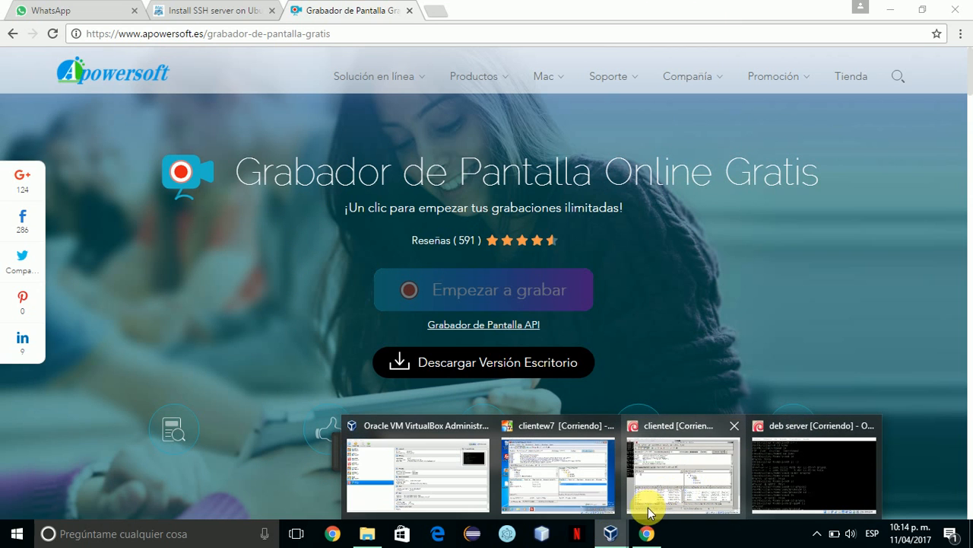
click(797, 467)
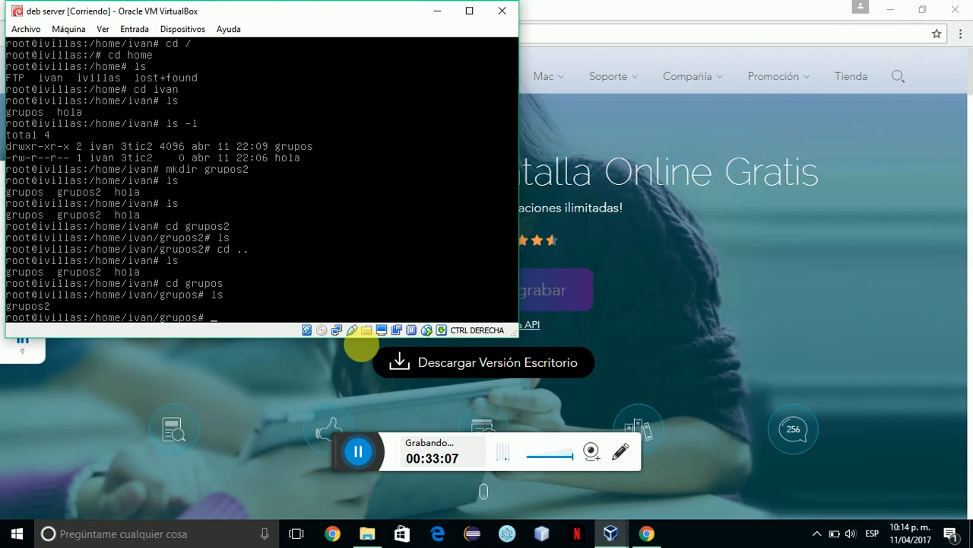